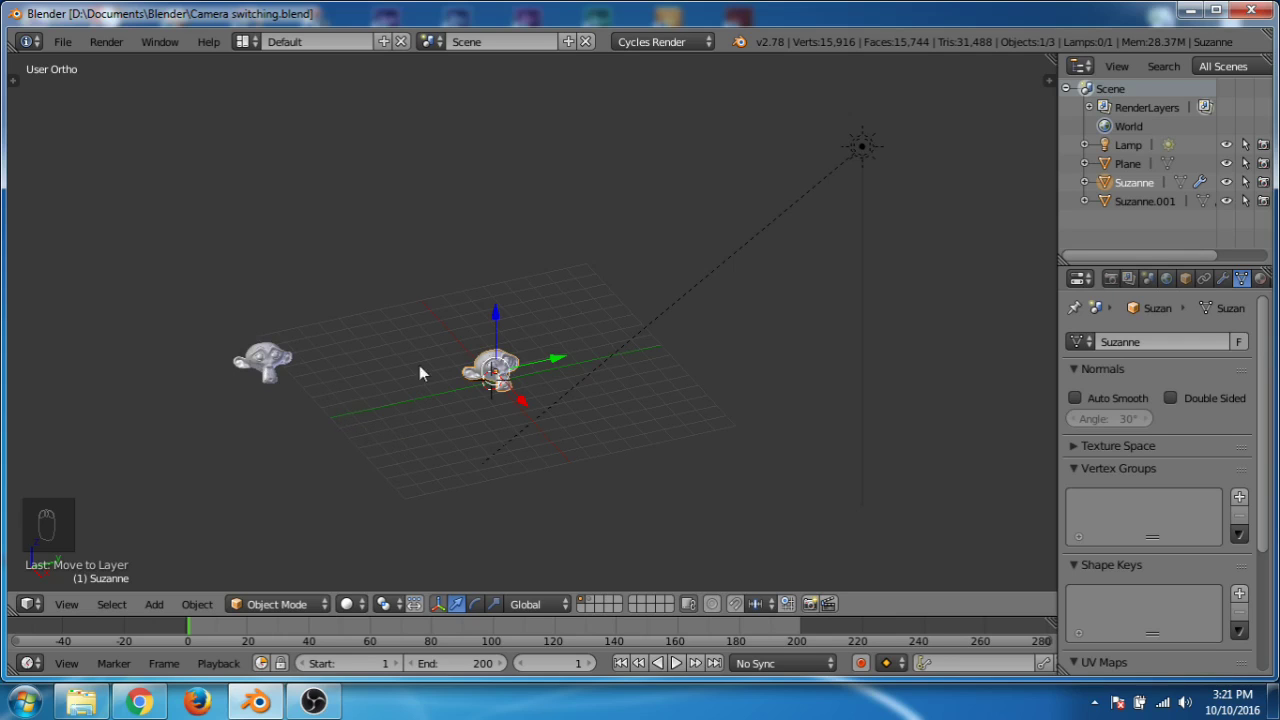
Step: Add a camera to the scene and clear its rotation and location
{"action": "mouse_move", "coordinate": [455, 399]}
{"action": "middle_mouse_down"}
{"action": "mouse_move", "coordinate": [409, 434]}
{"action": "mouse_move", "coordinate": [460, 434]}
{"action": "mouse_move", "coordinate": [449, 487]}
{"action": "mouse_move", "coordinate": [456, 444]}
{"action": "mouse_move", "coordinate": [440, 412]}
{"action": "middle_mouse_up"}
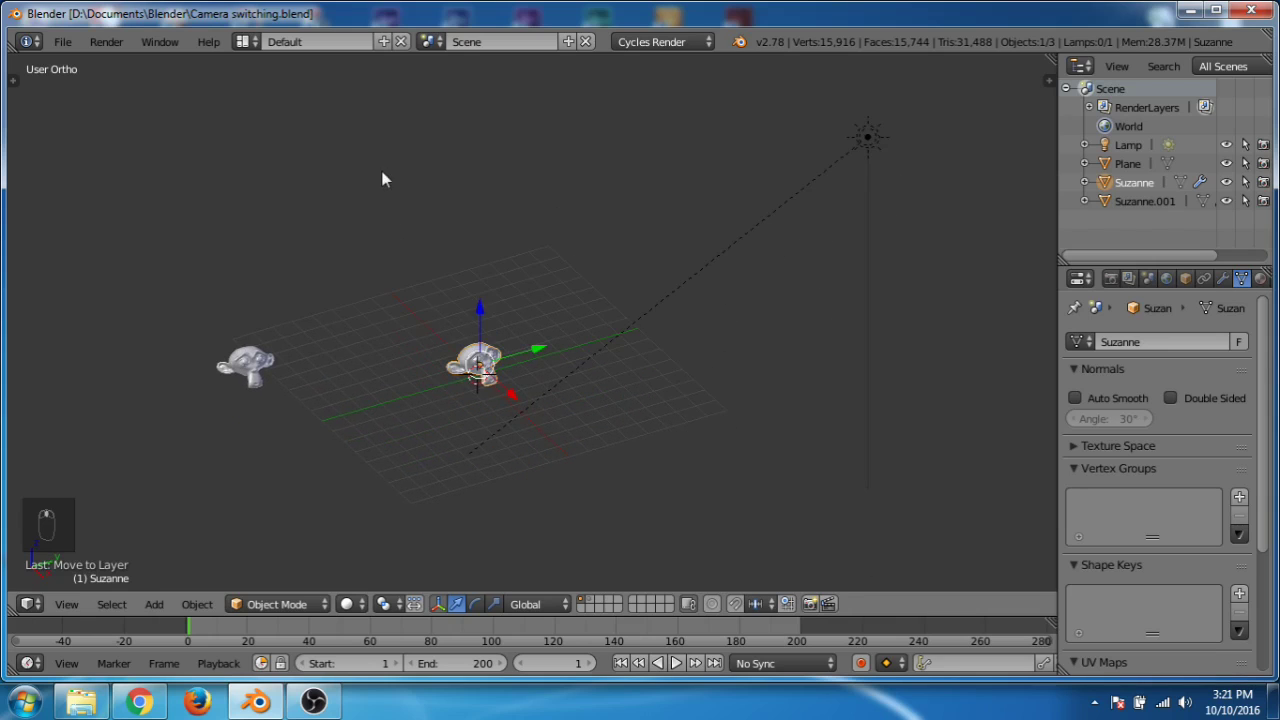
{"action": "key", "text": "shift+a"}
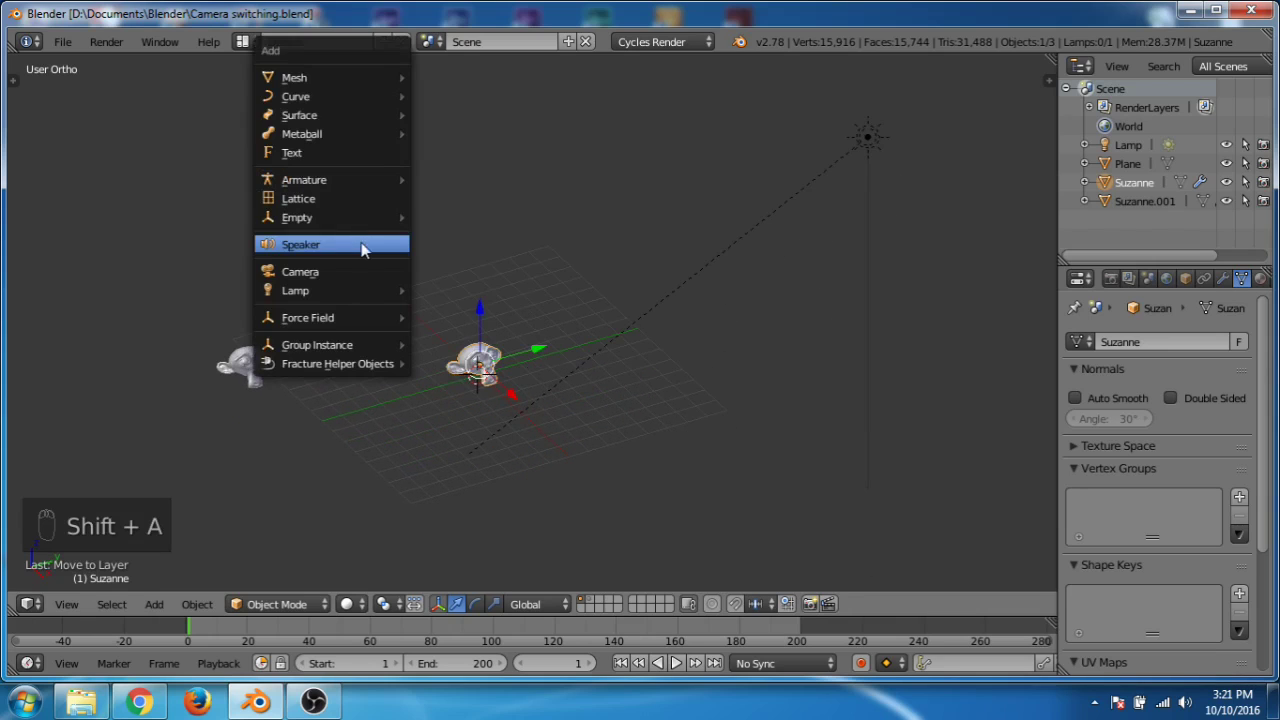
{"action": "left_click", "coordinate": [345, 273]}
{"action": "middle_click_drag", "start_coordinate": [361, 277], "coordinate": [366, 360]}
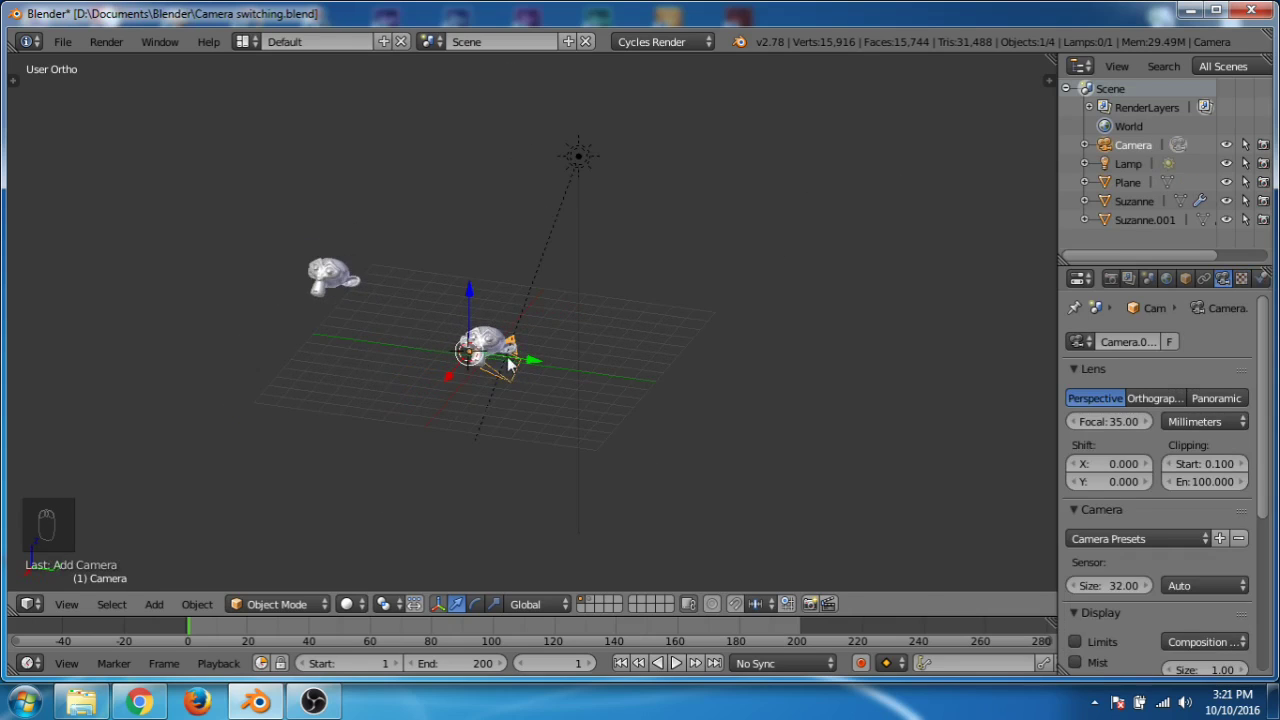
{"action": "key", "text": "n"}
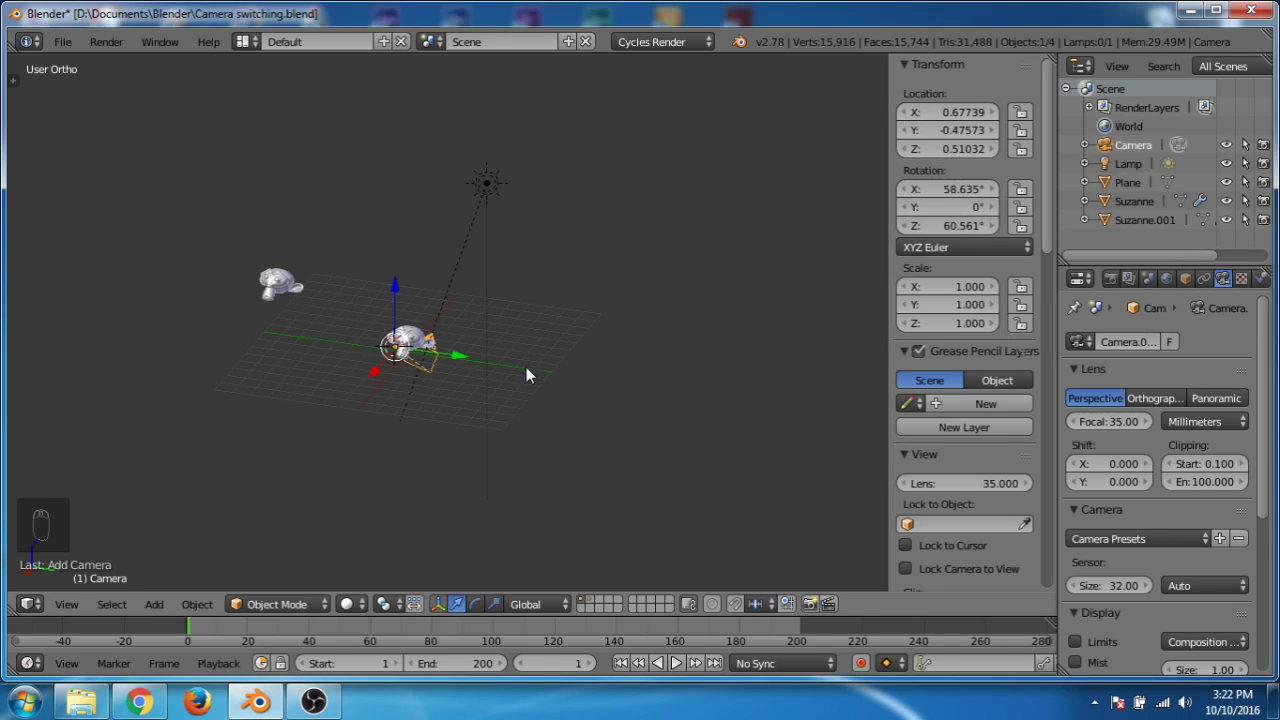
{"action": "key", "text": "alt+r"}
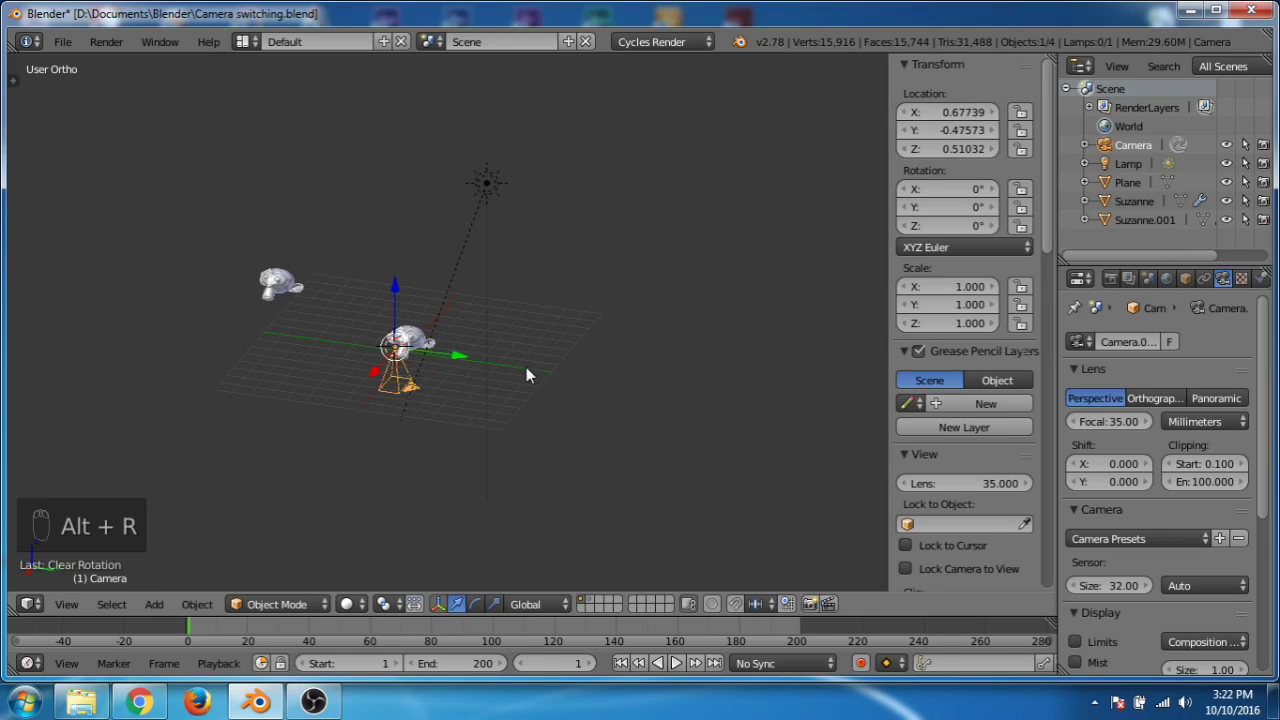
{"action": "key", "text": "alt+g"}
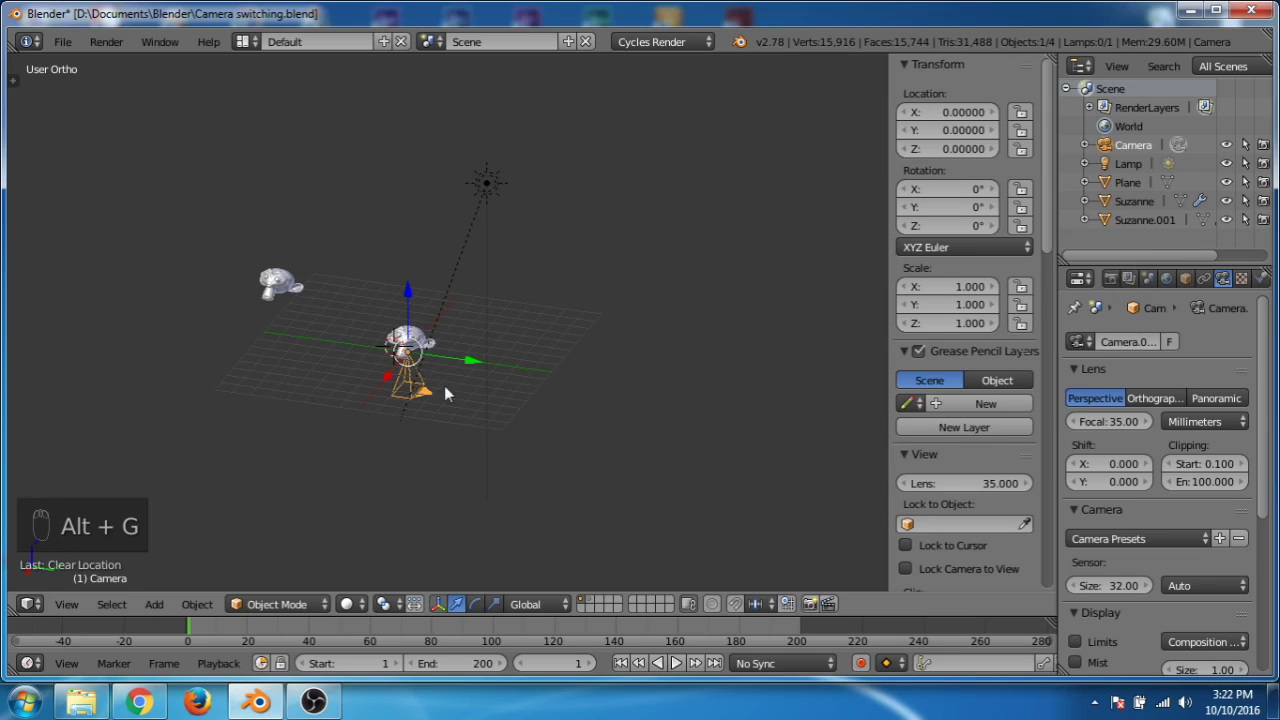
Step: Add a Plain Axes empty to the scene
{"action": "middle_click_drag", "start_coordinate": [437, 396], "coordinate": [465, 316]}
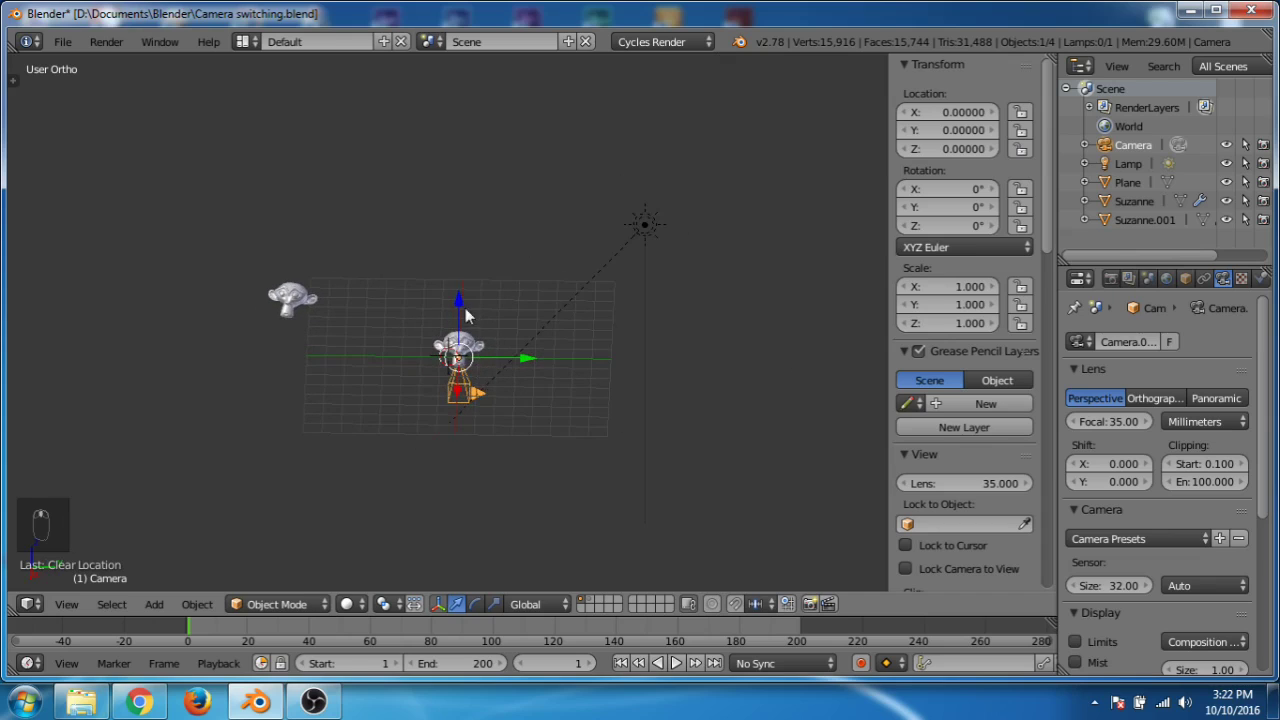
{"action": "key", "text": "shift+a"}
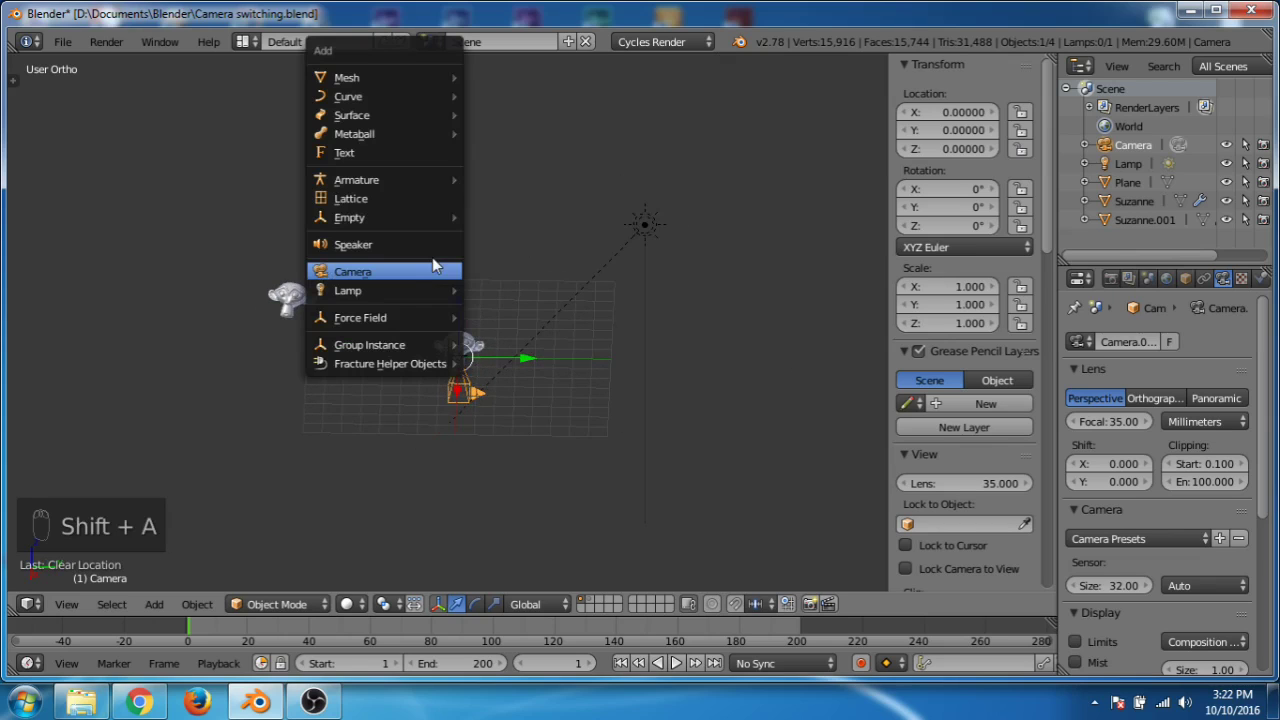
{"action": "mouse_move", "coordinate": [350, 220]}
{"action": "left_click", "coordinate": [516, 217]}
{"action": "middle_click_drag", "start_coordinate": [516, 225], "coordinate": [595, 324]}
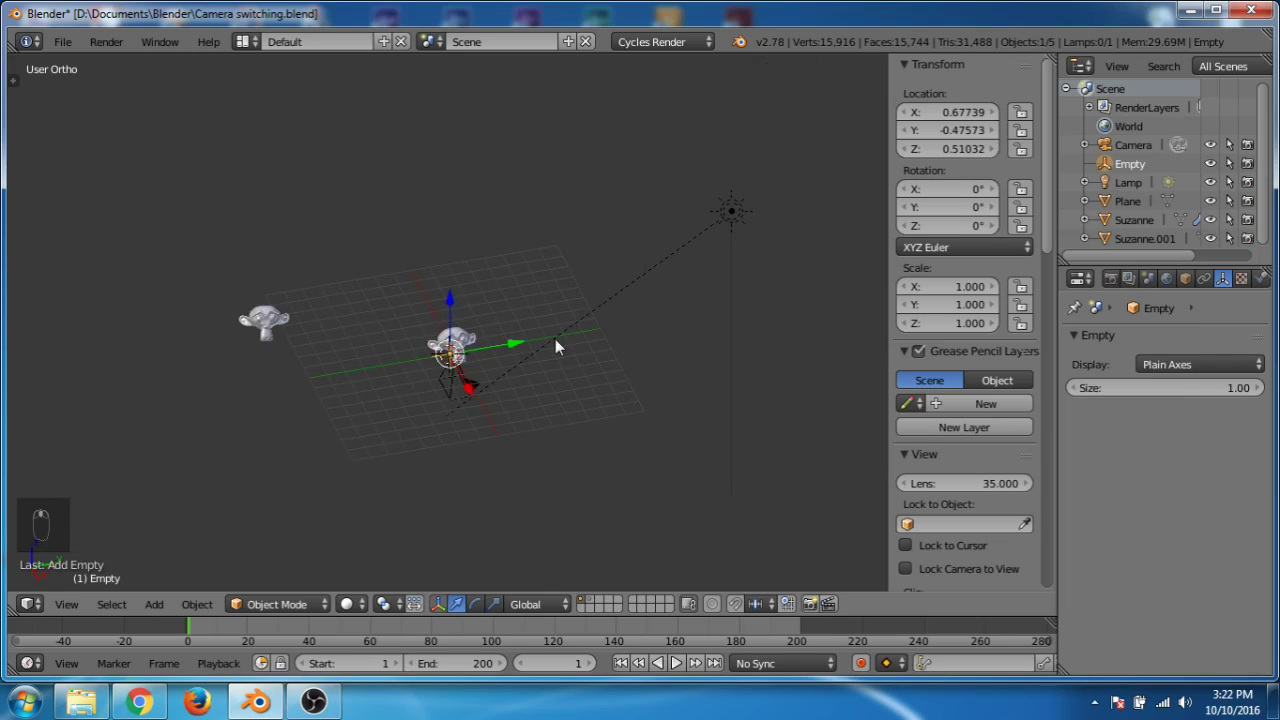
Step: Move the empty along Y and X onto the outlying monkey head, at about X -4.78, Y -8.80
{"action": "key", "text": "g"}
{"action": "key", "text": "y"}
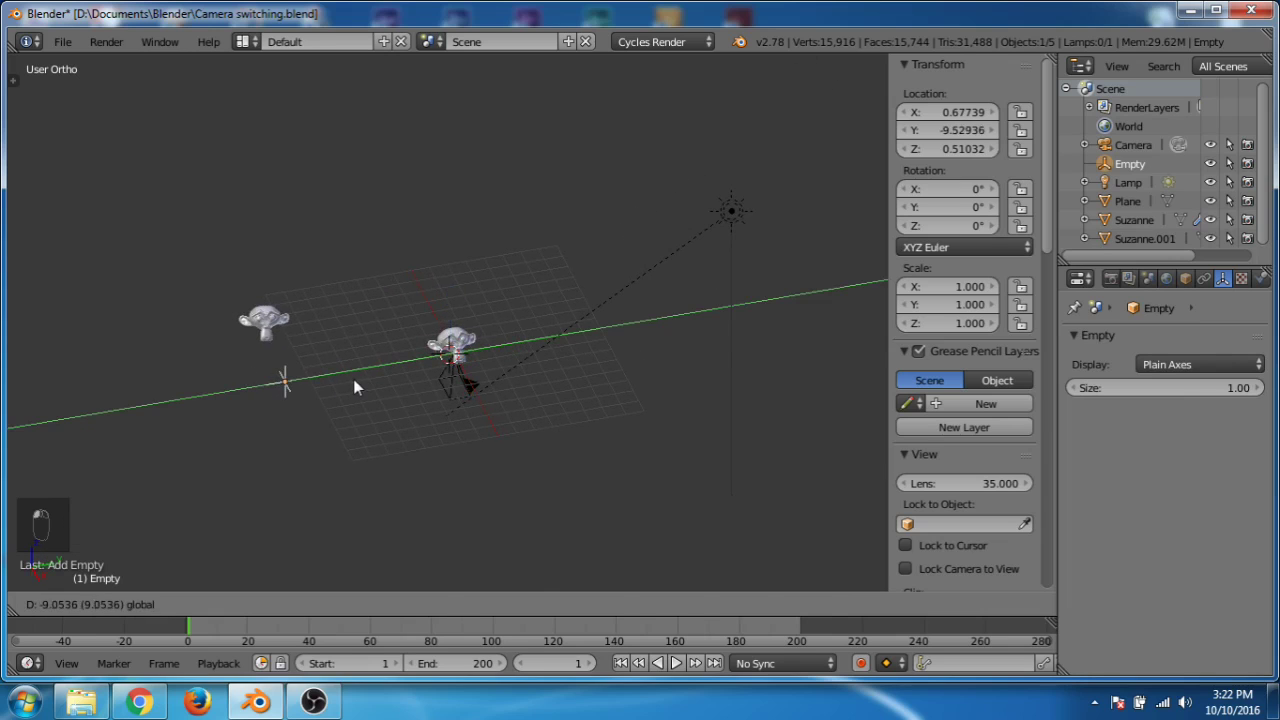
{"action": "left_click", "coordinate": [353, 379]}
{"action": "middle_click_drag", "start_coordinate": [320, 389], "coordinate": [349, 465]}
{"action": "key", "text": "g"}
{"action": "key", "text": "x"}
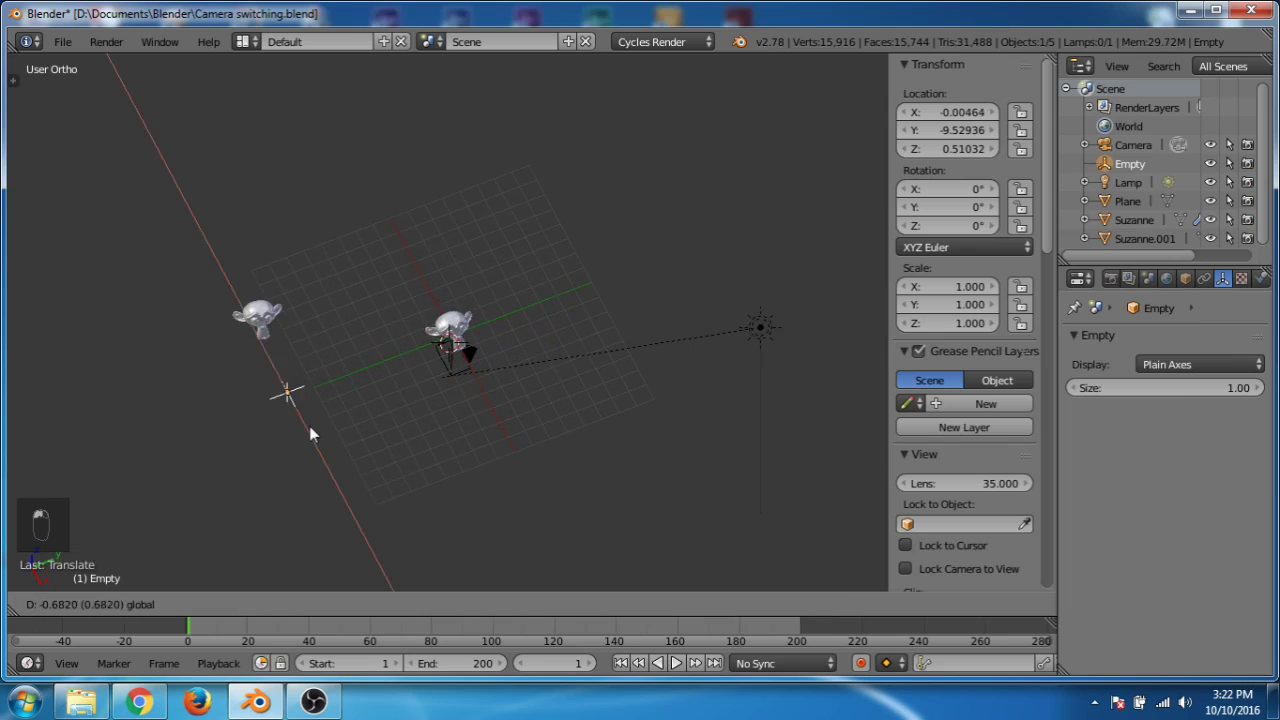
{"action": "left_click", "coordinate": [286, 370]}
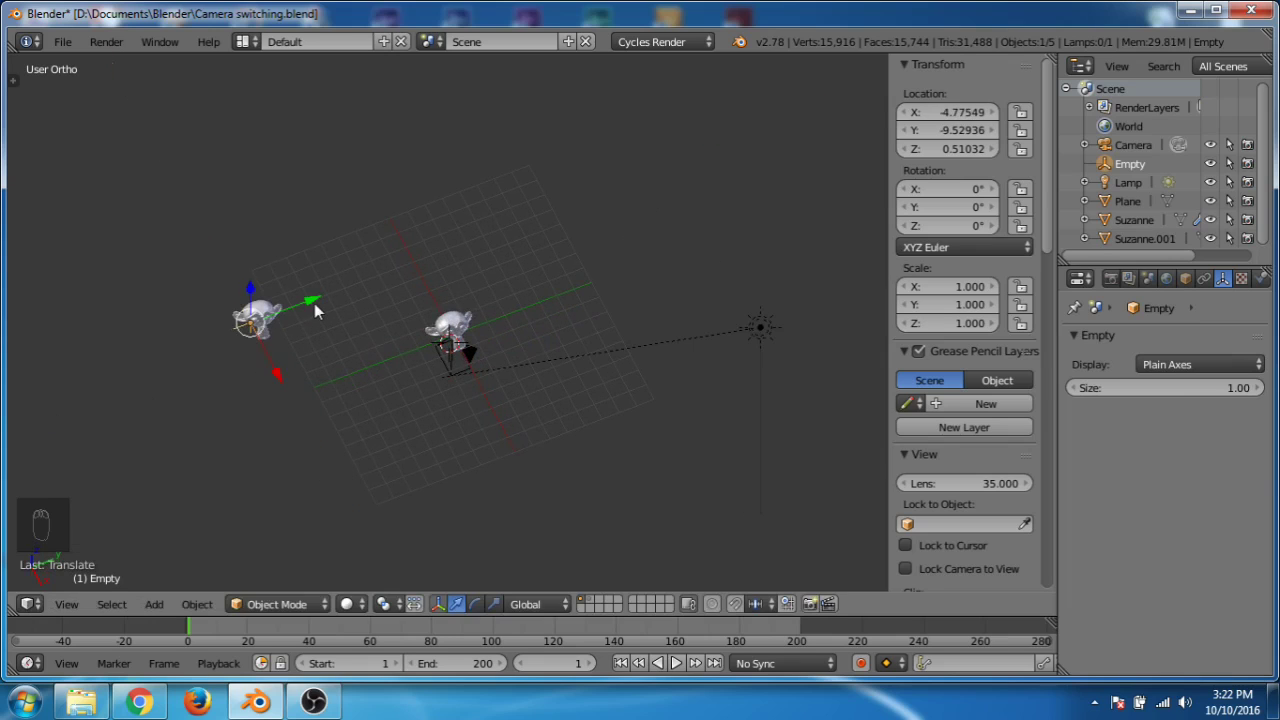
{"action": "key", "text": "g"}
{"action": "key", "text": "y"}
{"action": "left_click", "coordinate": [327, 299]}
Step: Select the camera and set its clipping end distance to 200
{"action": "middle_click_drag", "start_coordinate": [327, 299], "coordinate": [366, 280]}
{"action": "middle_click_drag", "start_coordinate": [383, 330], "coordinate": [420, 375]}
{"action": "scroll", "coordinate": [371, 394], "scroll_direction": "up", "scroll_amount": 4}
{"action": "middle_click_drag", "start_coordinate": [509, 395], "coordinate": [470, 330]}
{"action": "scroll", "coordinate": [469, 268], "scroll_direction": "down", "scroll_amount": 2}
{"action": "right_click", "coordinate": [546, 296]}
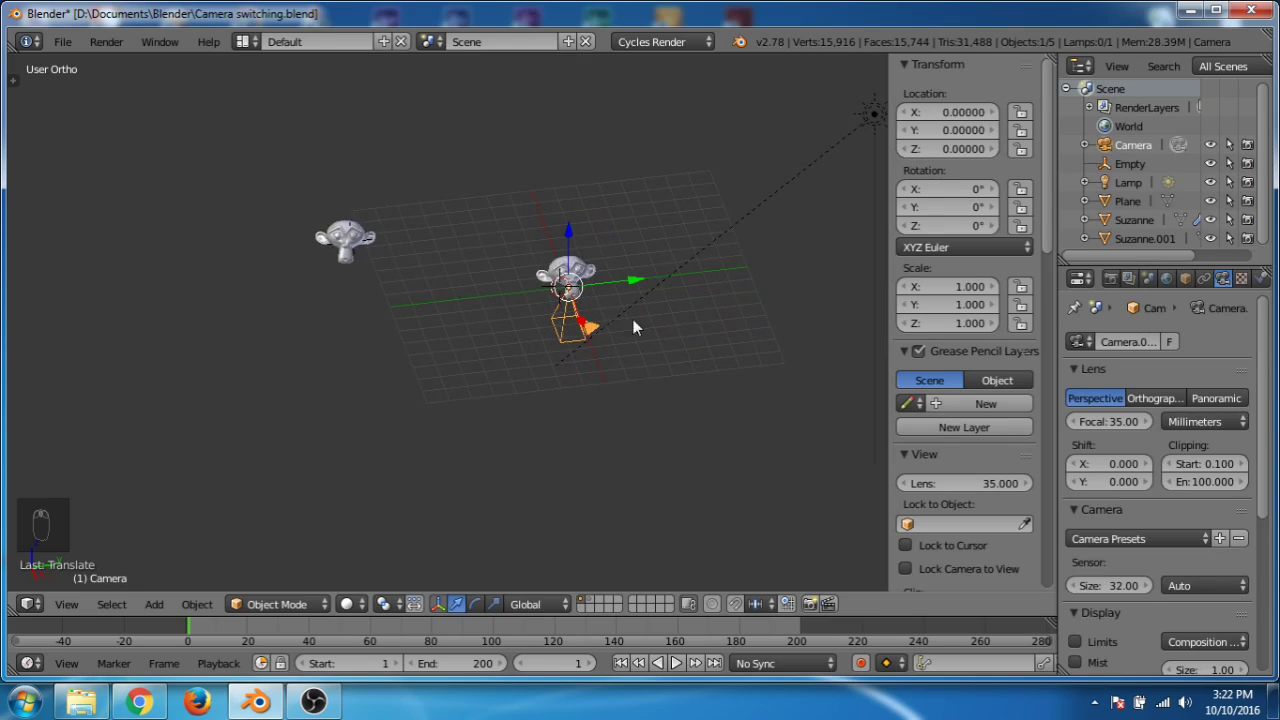
{"action": "left_click_drag", "start_coordinate": [1172, 264], "coordinate": [1178, 160]}
{"action": "left_click", "coordinate": [1203, 380]}
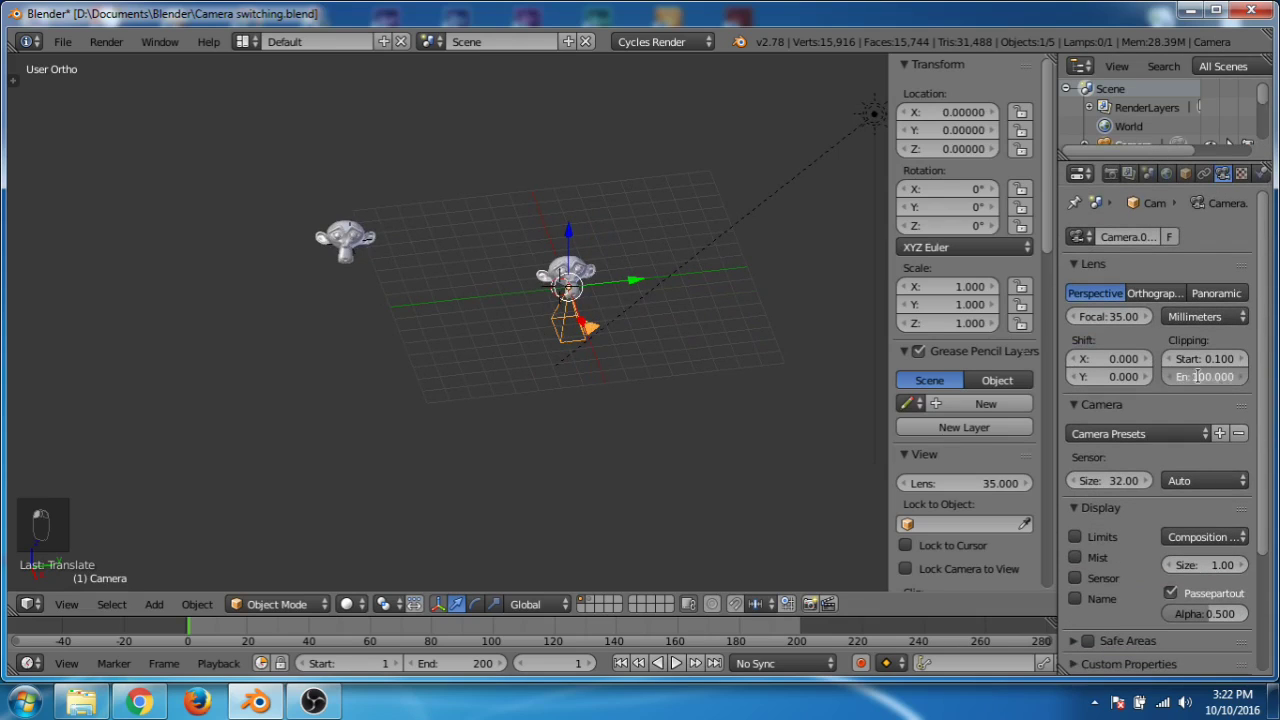
{"action": "type", "text": "200"}
{"action": "key", "text": "Return"}
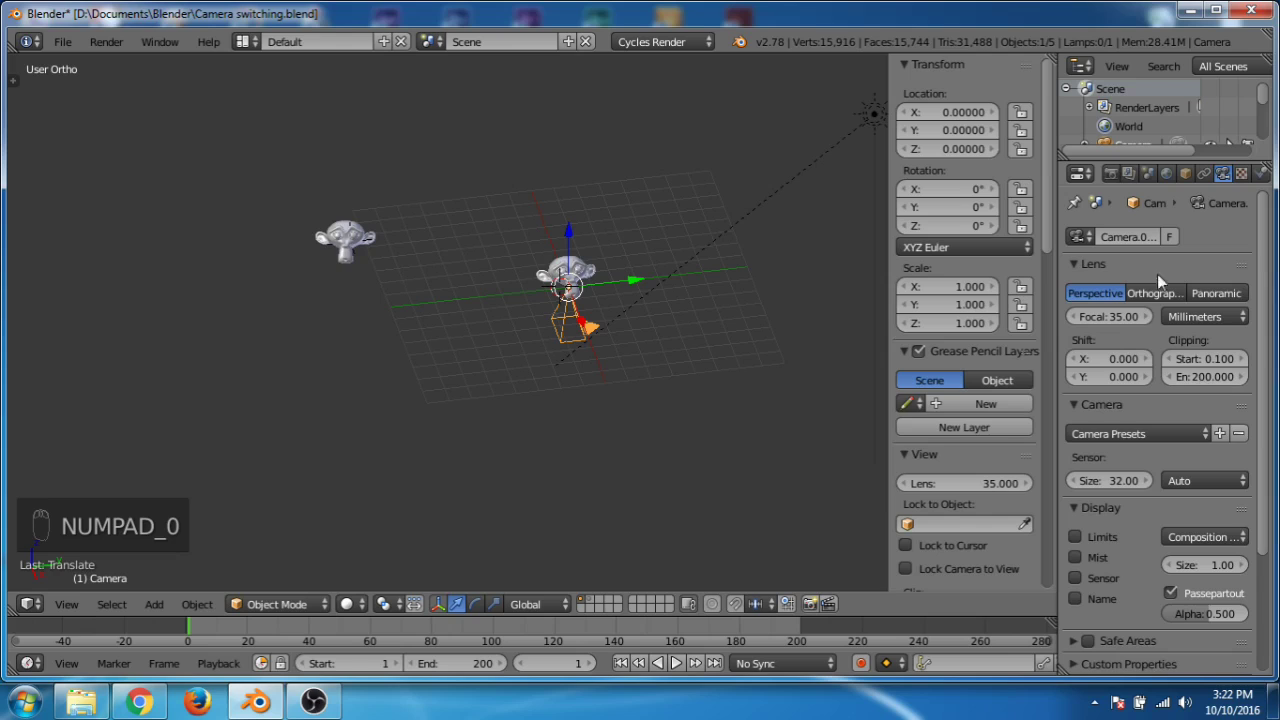
Step: Give the camera a Track To constraint targeting Empty, with the To axis at -Z and the Up axis at Y
{"action": "left_click", "coordinate": [1204, 174]}
{"action": "left_click", "coordinate": [1197, 238]}
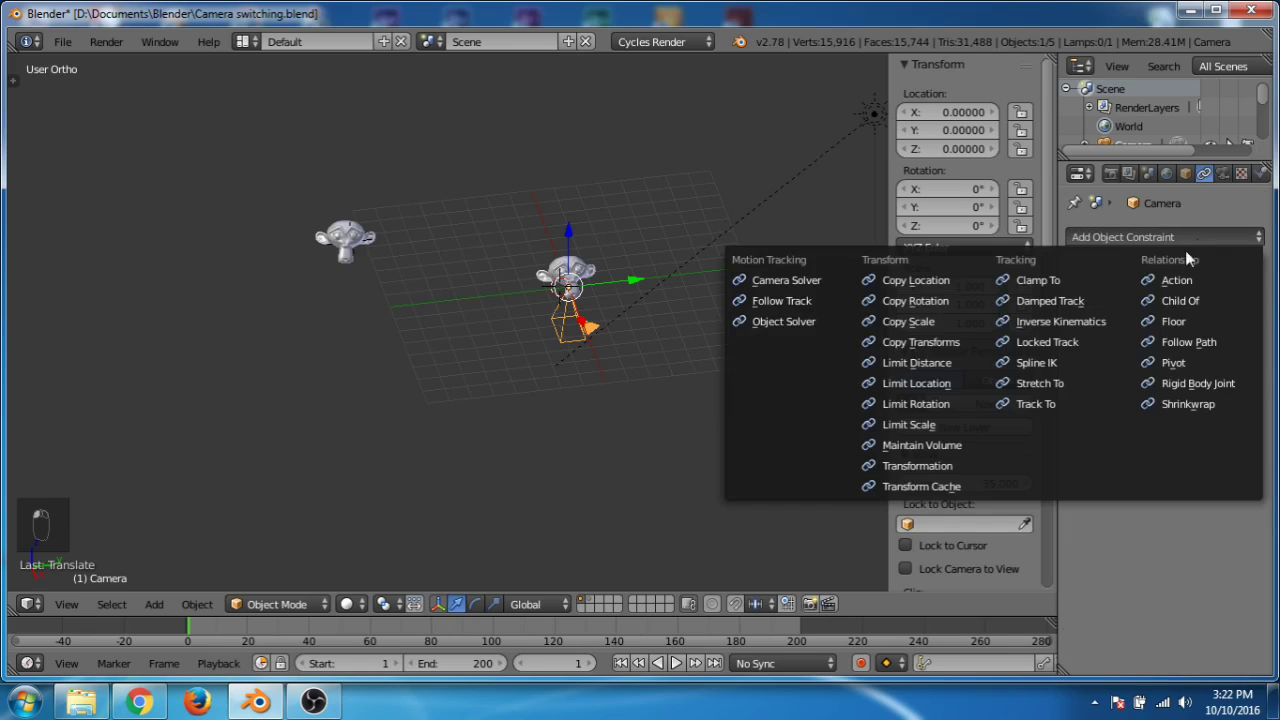
{"action": "left_click", "coordinate": [1043, 407]}
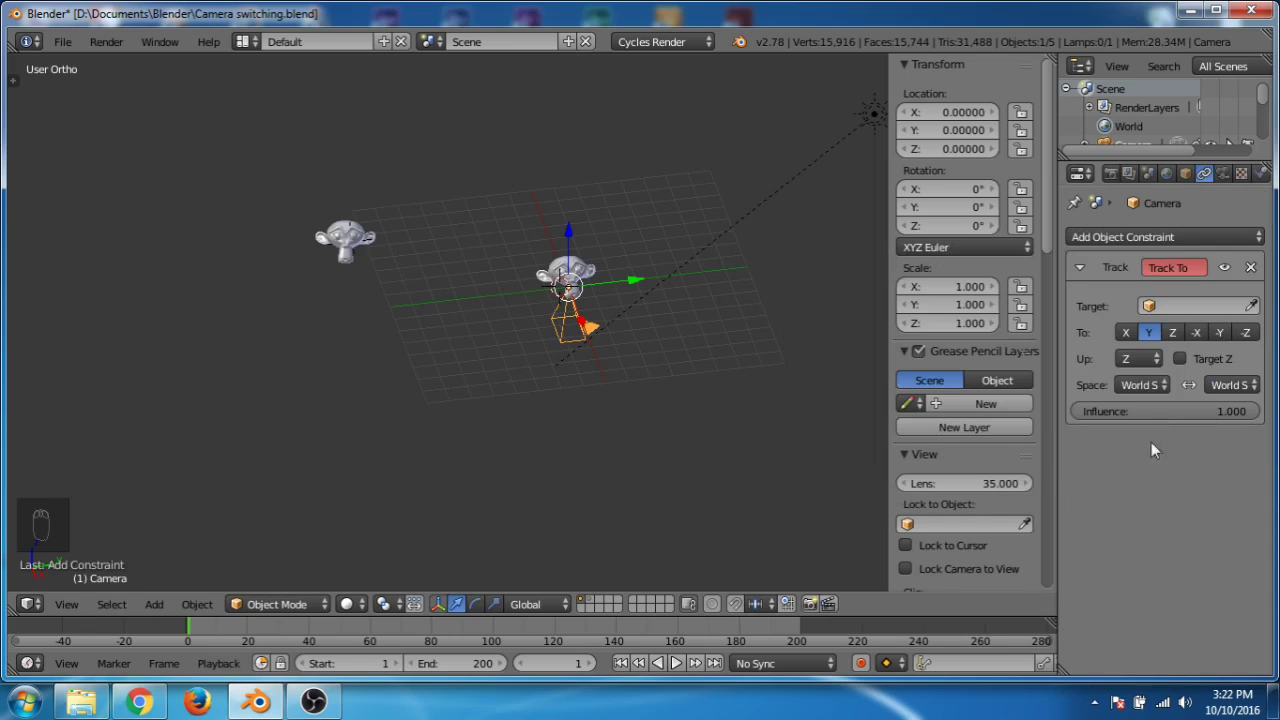
{"action": "left_click", "coordinate": [1174, 307]}
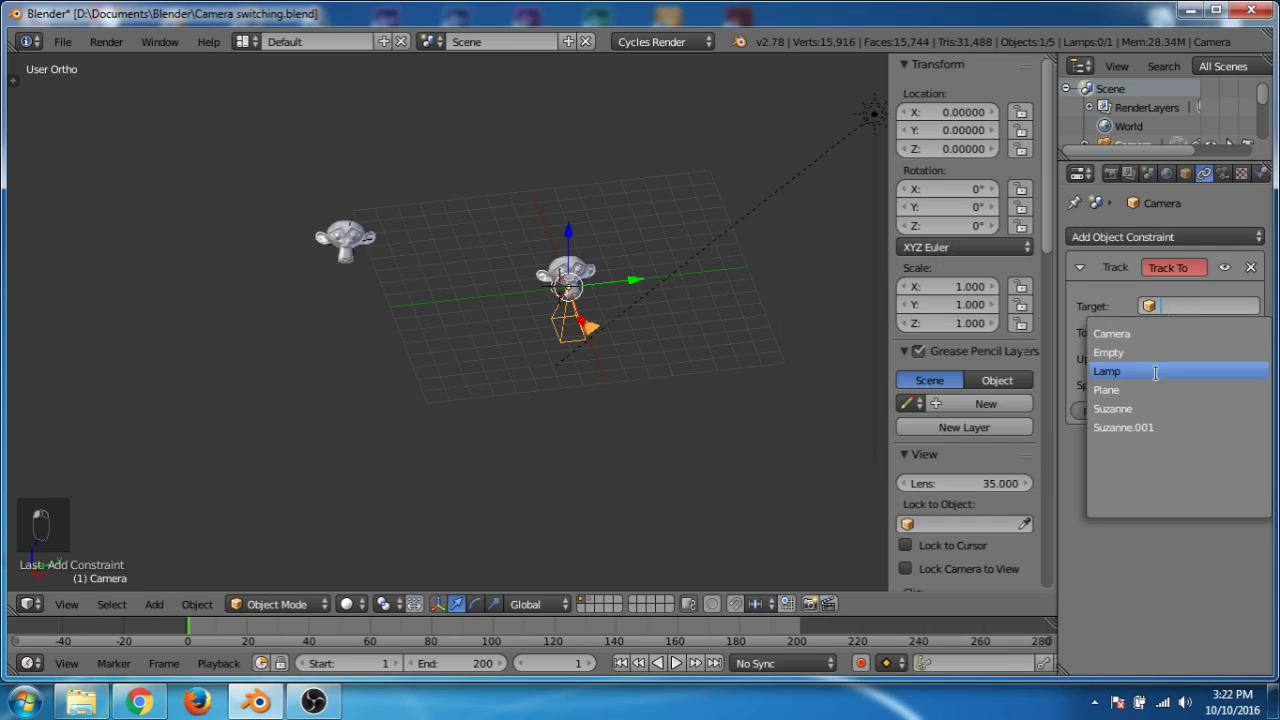
{"action": "left_click", "coordinate": [1124, 353]}
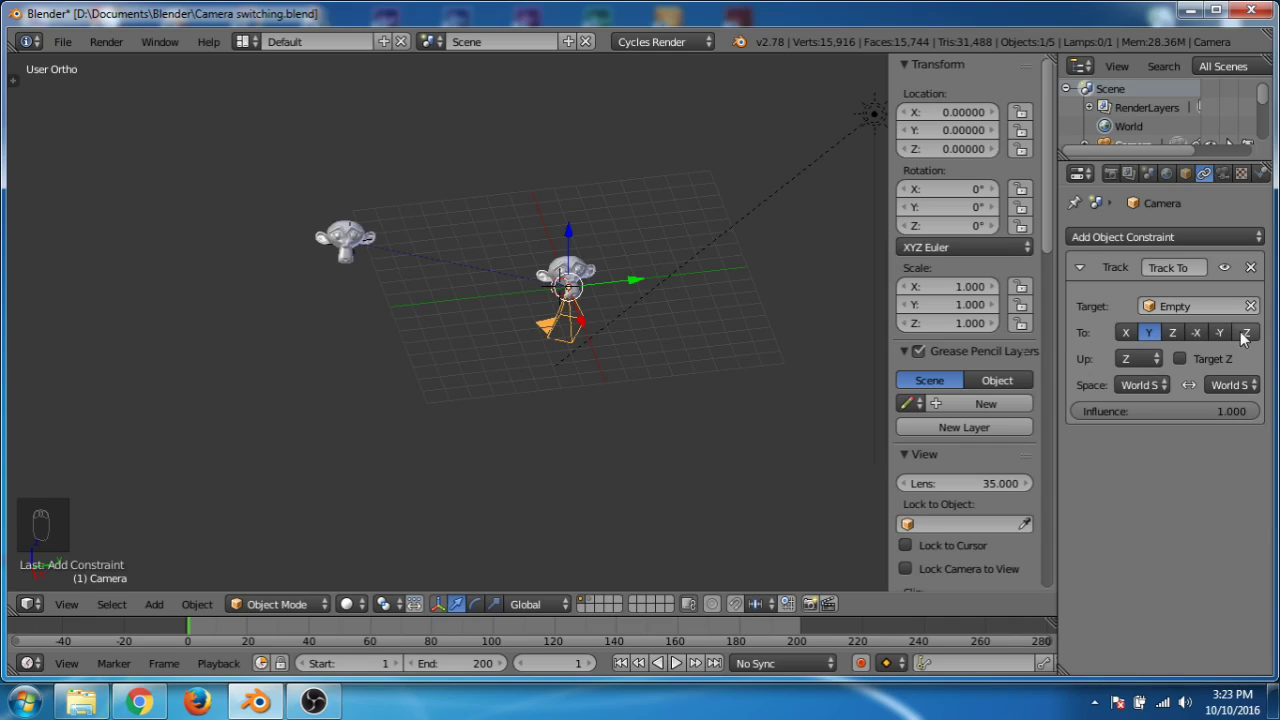
{"action": "left_click", "coordinate": [1245, 333]}
{"action": "left_click", "coordinate": [1139, 360]}
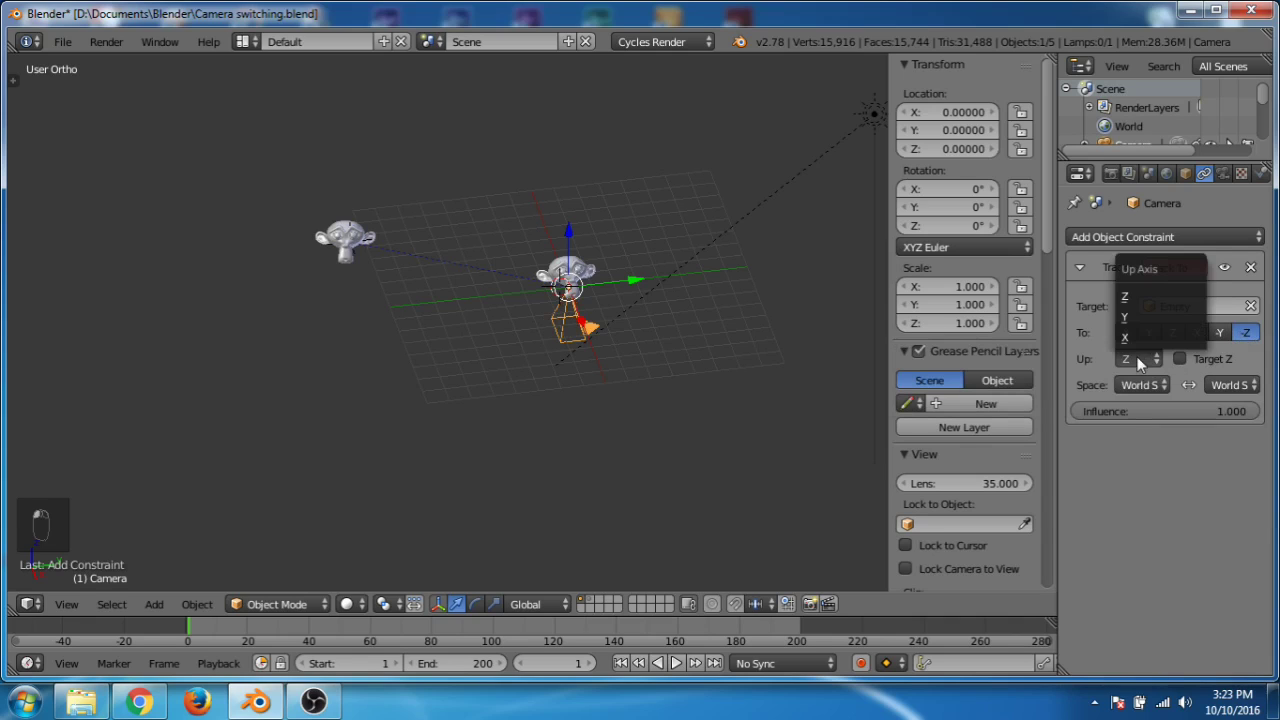
{"action": "left_click", "coordinate": [1126, 317]}
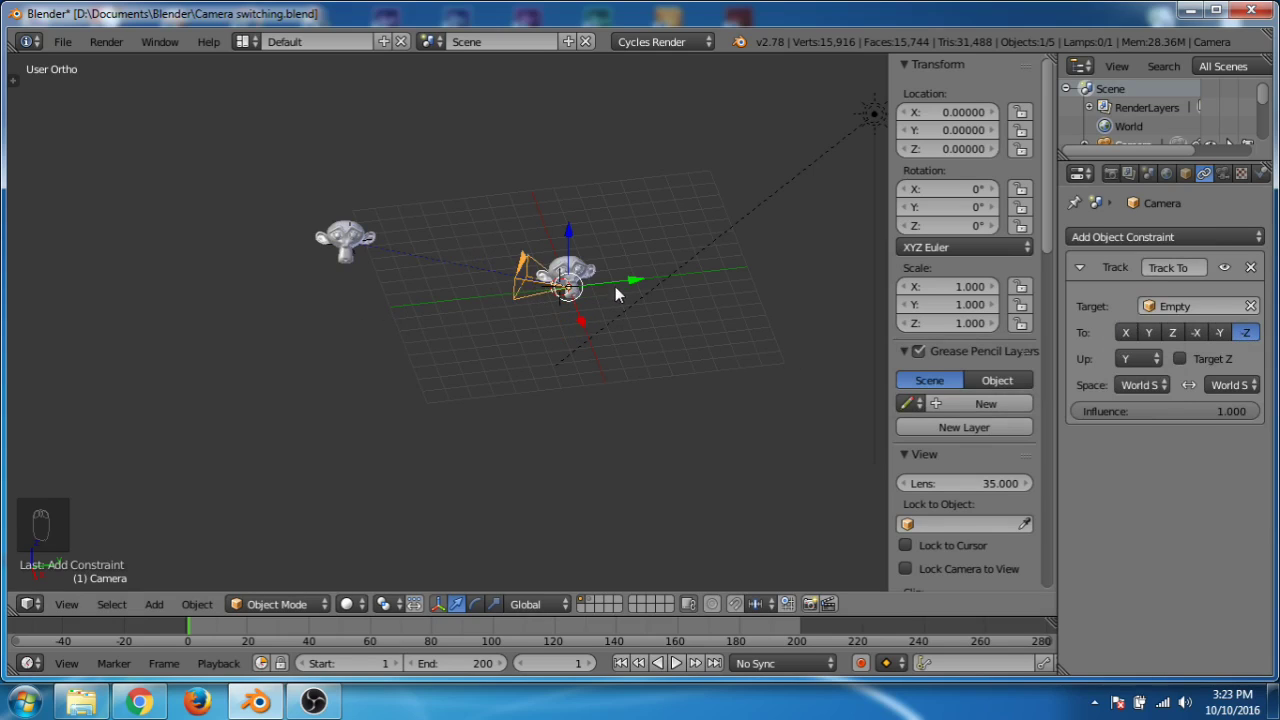
Step: Move the camera away from the monkey heads to about X 7.44, Y -18.40, Z 5.21
{"action": "left_click_drag", "start_coordinate": [634, 280], "coordinate": [381, 294]}
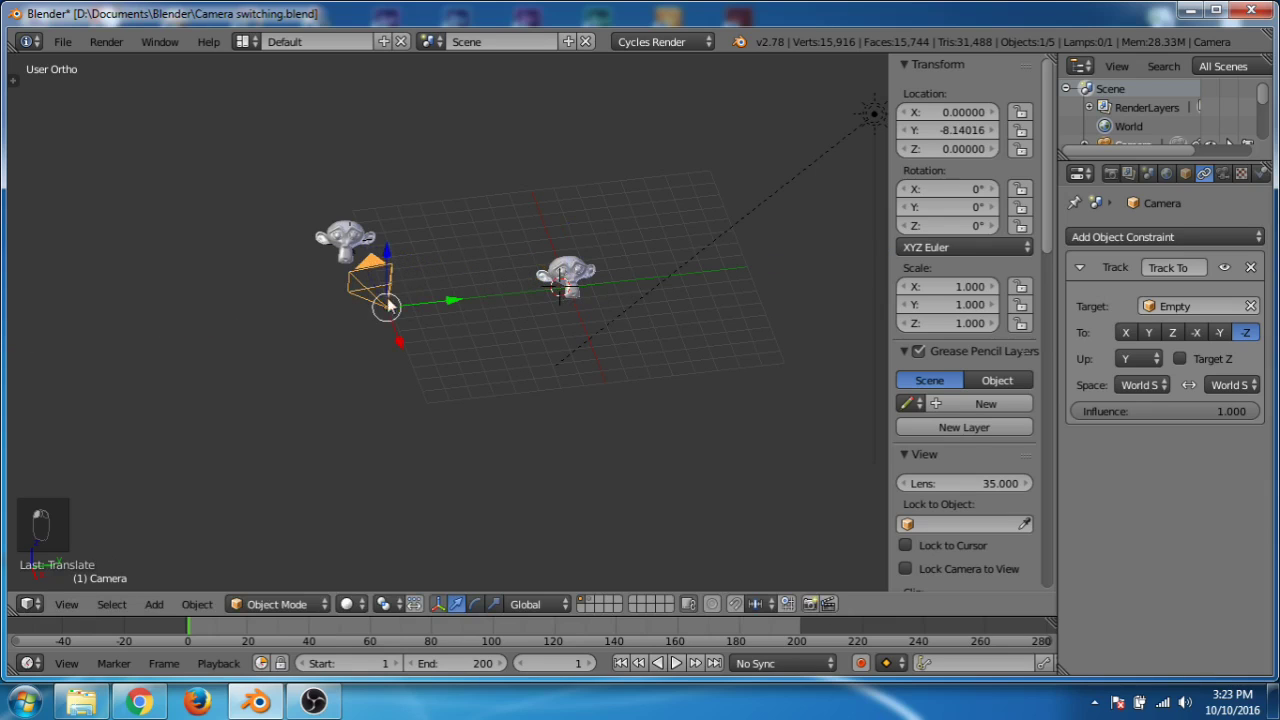
{"action": "left_click_drag", "start_coordinate": [395, 340], "coordinate": [251, 410]}
{"action": "left_click_drag", "start_coordinate": [198, 362], "coordinate": [180, 263]}
{"action": "middle_click_drag", "start_coordinate": [180, 263], "coordinate": [429, 308]}
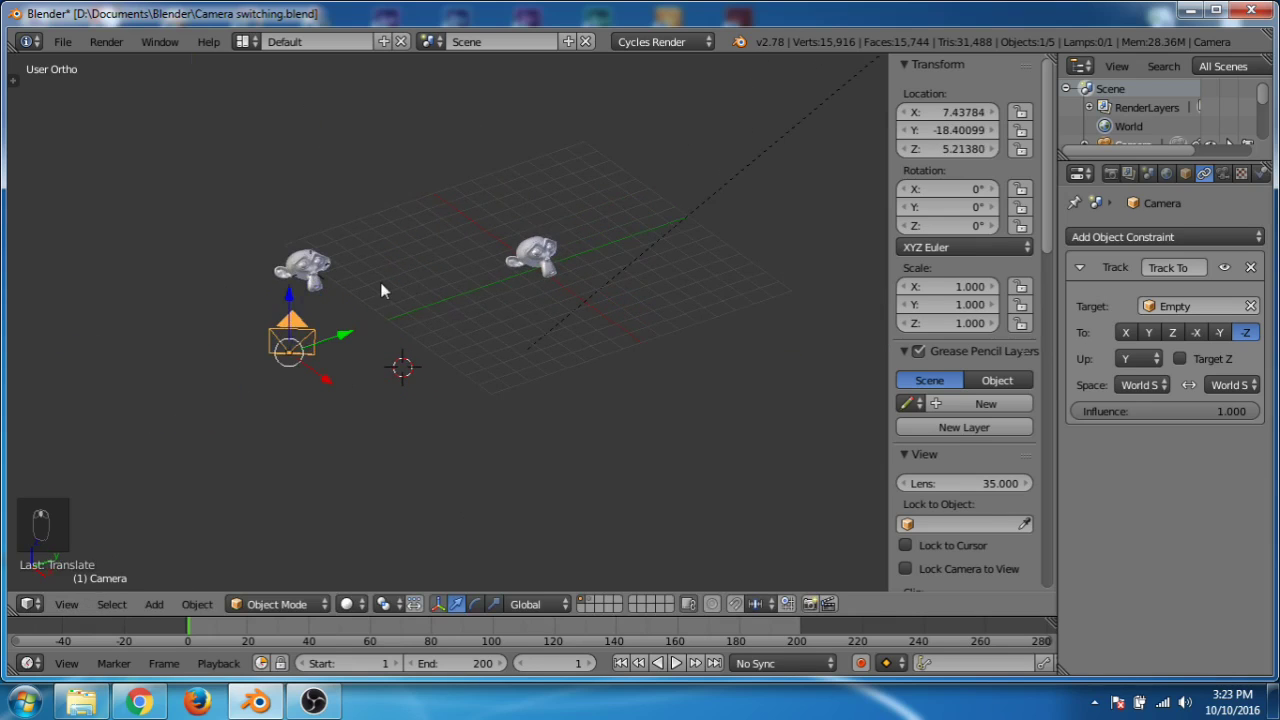
Step: Look through the camera and test its tracking by temporarily moving the empty
{"action": "key", "text": "KP_0"}
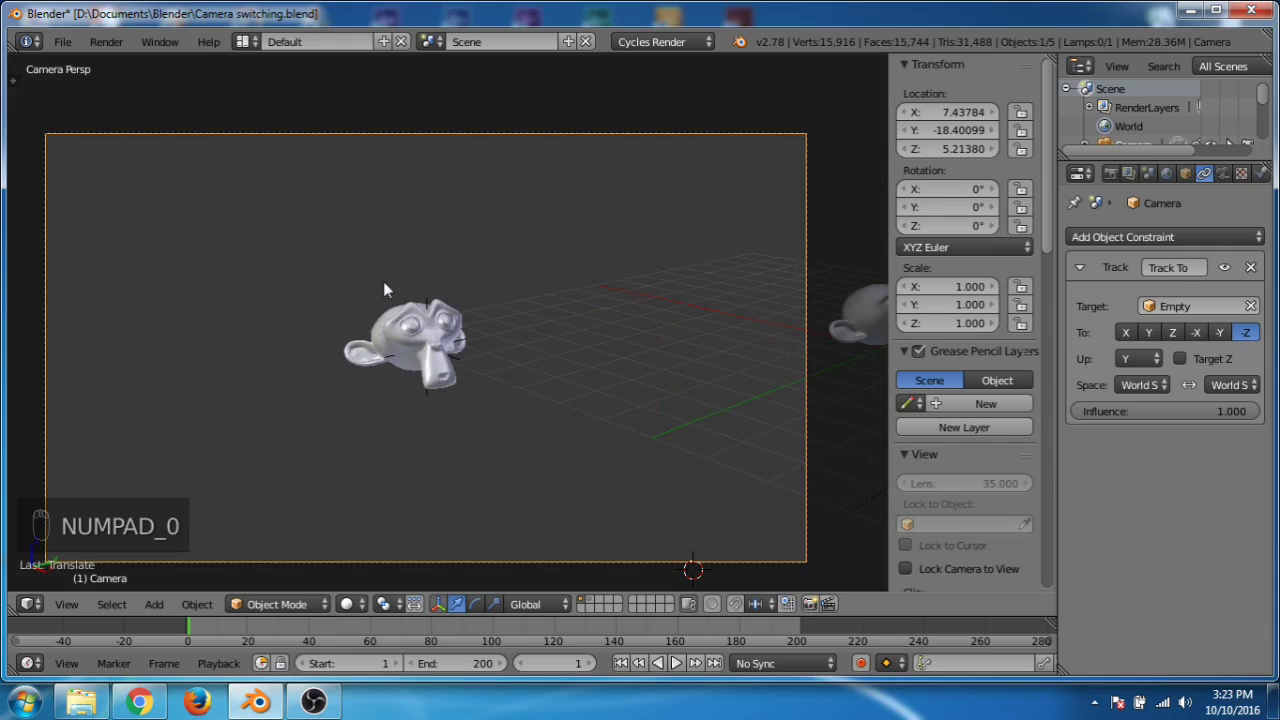
{"action": "right_click", "coordinate": [428, 308]}
{"action": "key", "text": "g"}
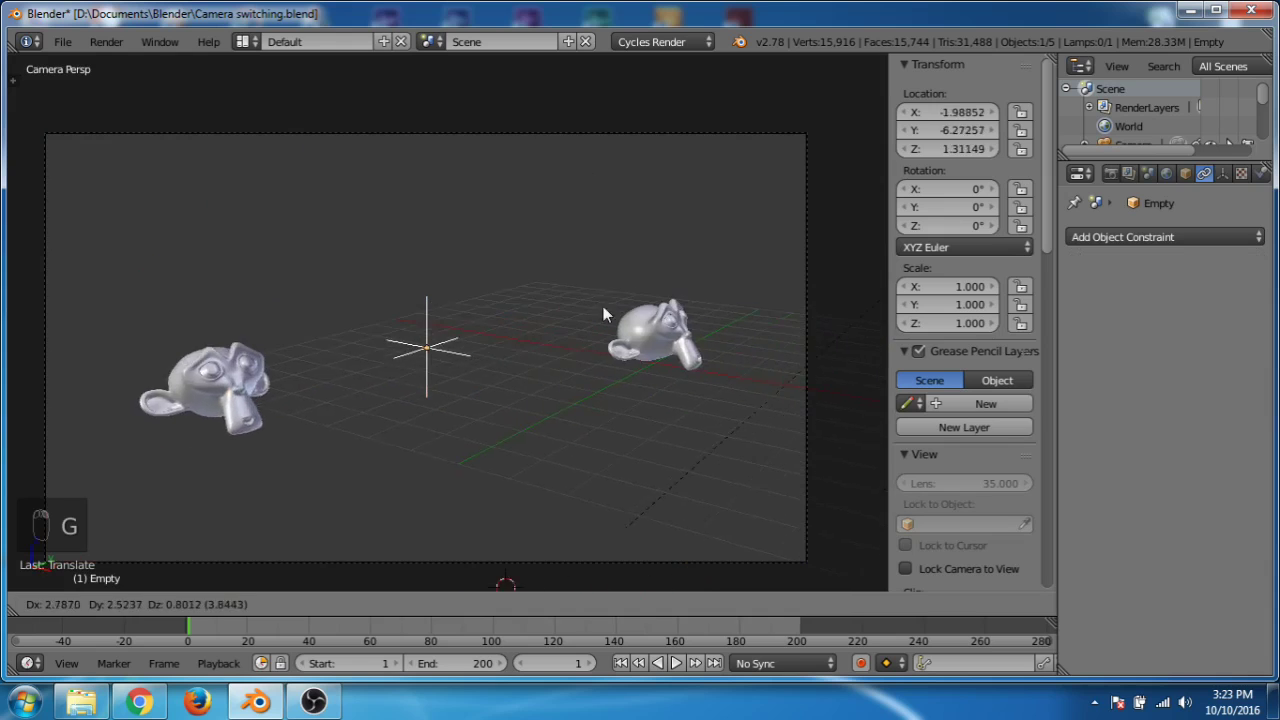
{"action": "right_click", "coordinate": [425, 325]}
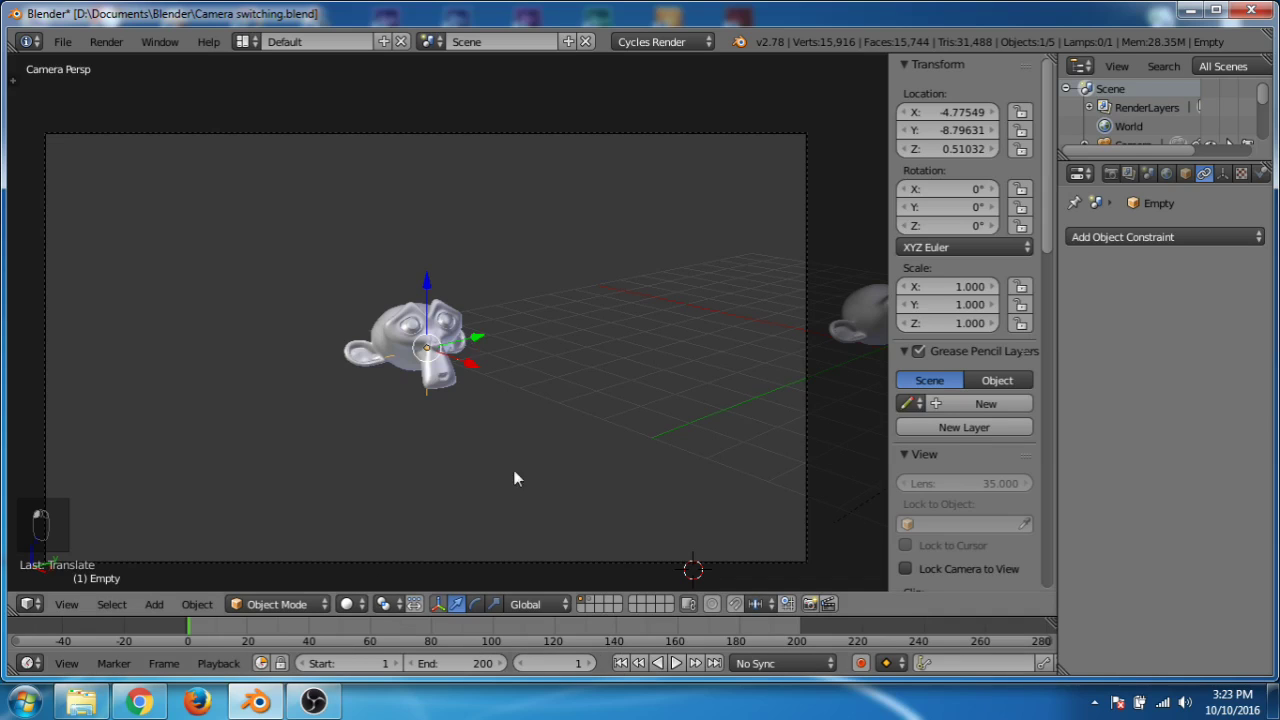
Step: Insert a LocRotScale keyframe for the empty at frame 1 and advance the timeline to frame 80
{"action": "key", "text": "i"}
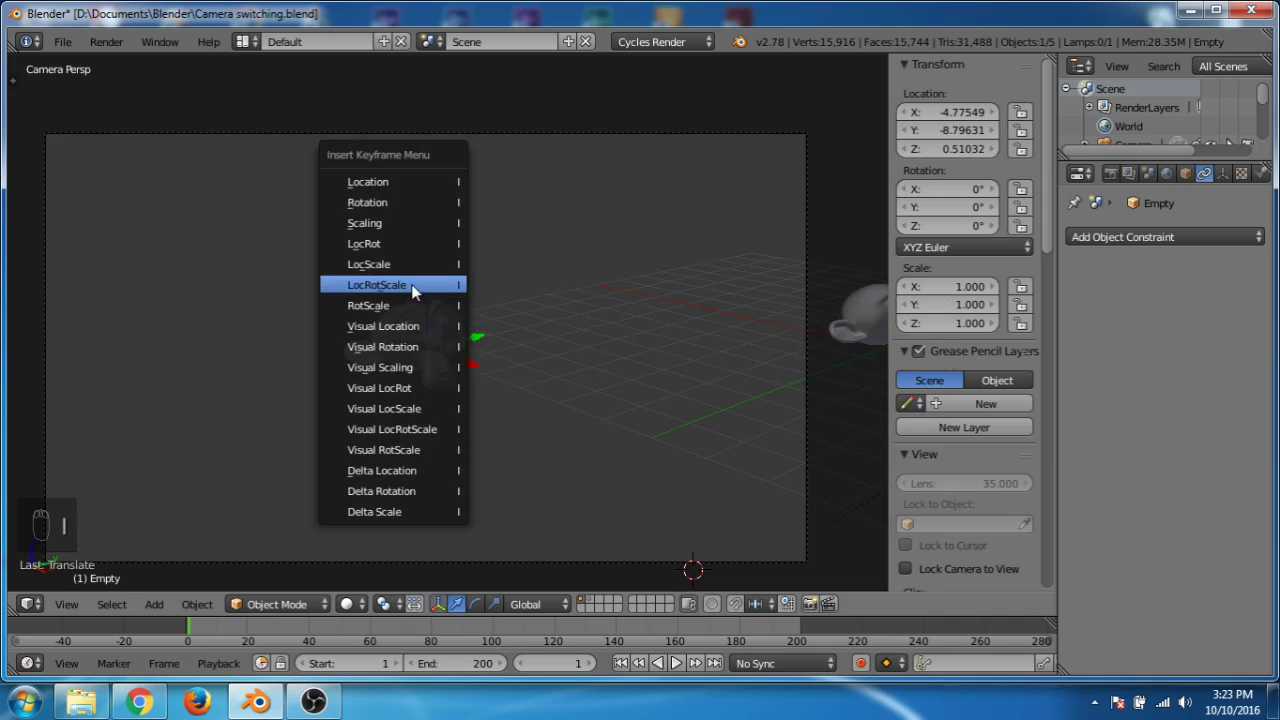
{"action": "left_click", "coordinate": [411, 285]}
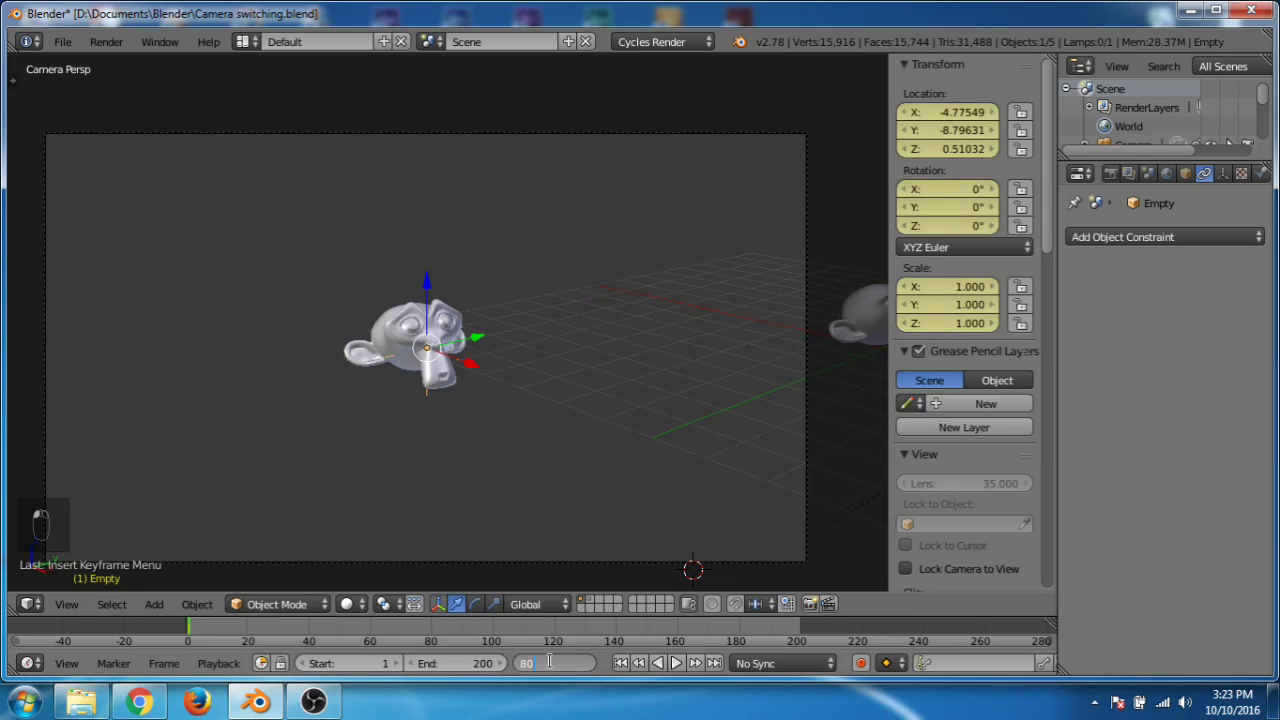
{"action": "key", "text": "Return"}
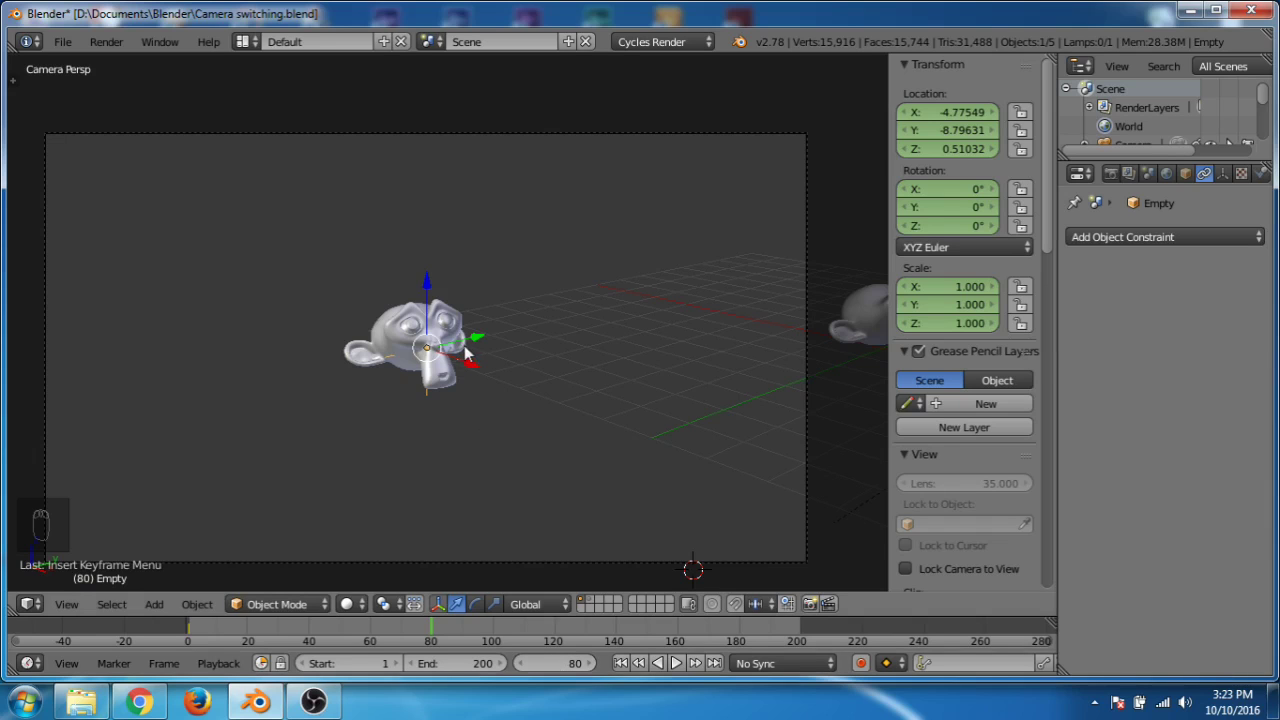
Step: Move the empty along Y and X onto the central monkey head, at about X -0.04, Y 0.21
{"action": "key", "text": "g"}
{"action": "key", "text": "y"}
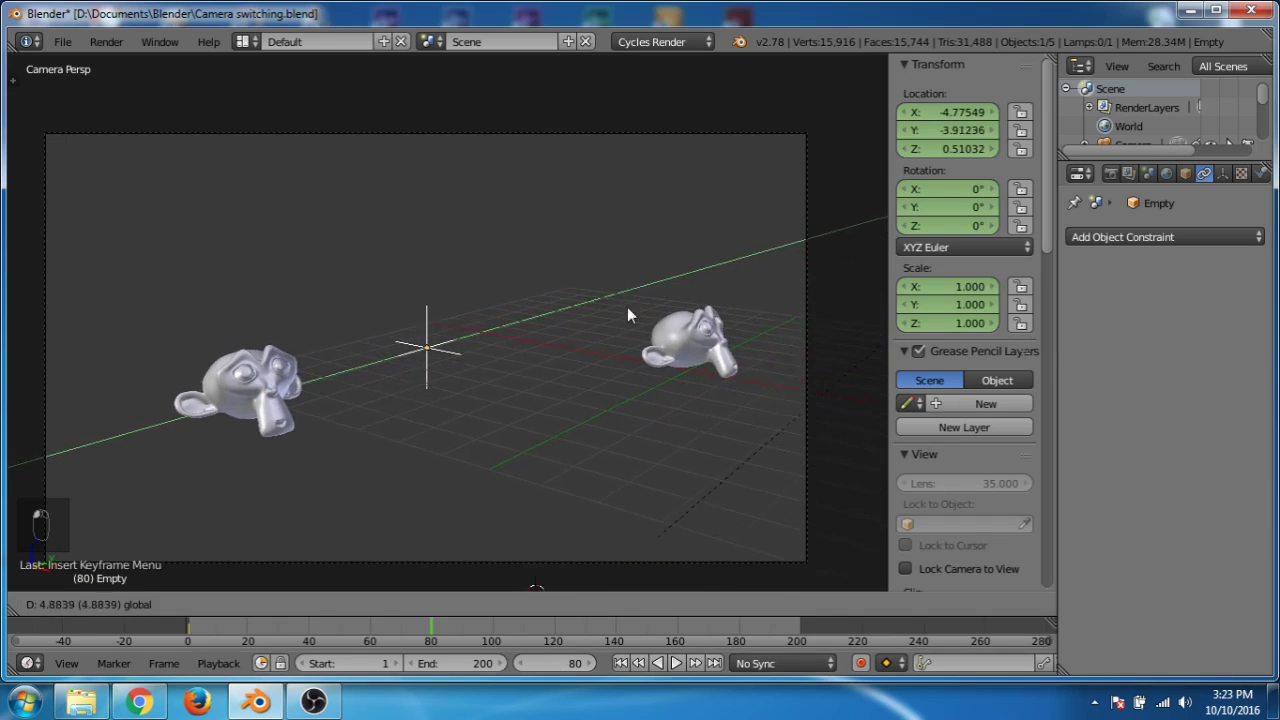
{"action": "left_click", "coordinate": [615, 319]}
{"action": "key", "text": "g"}
{"action": "key", "text": "x"}
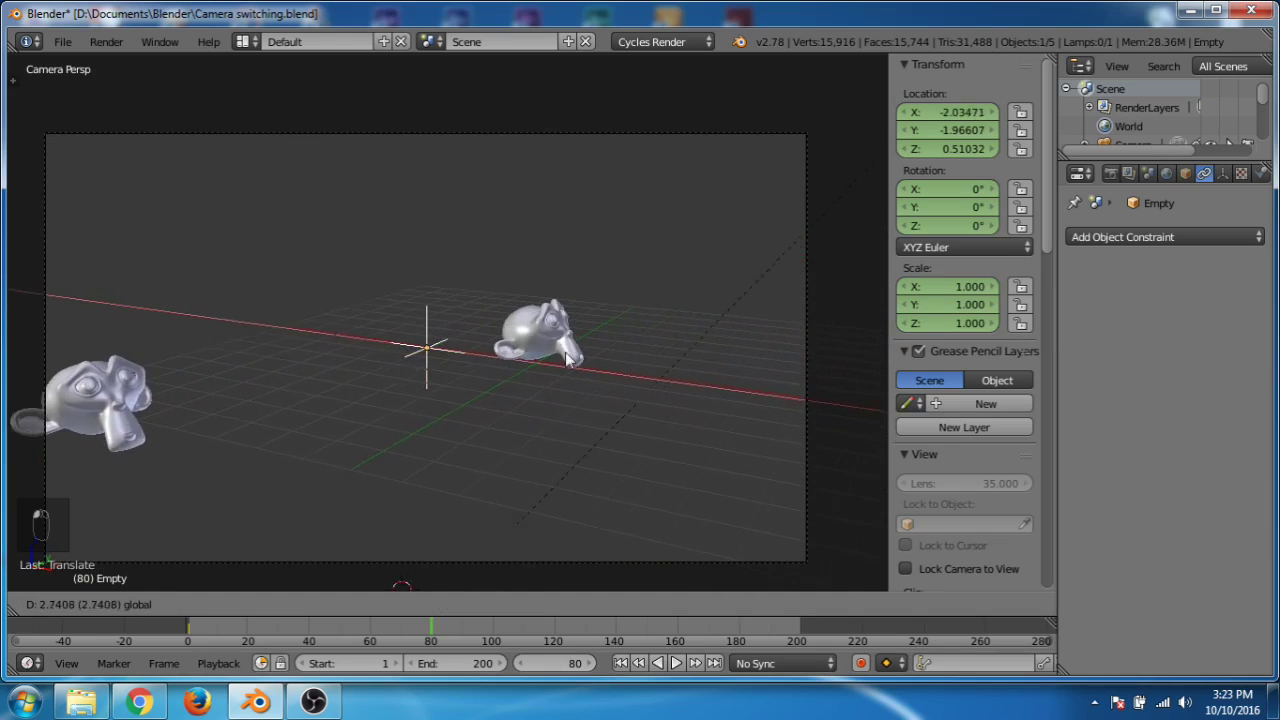
{"action": "left_click", "coordinate": [614, 350]}
{"action": "key", "text": "g"}
{"action": "key", "text": "y"}
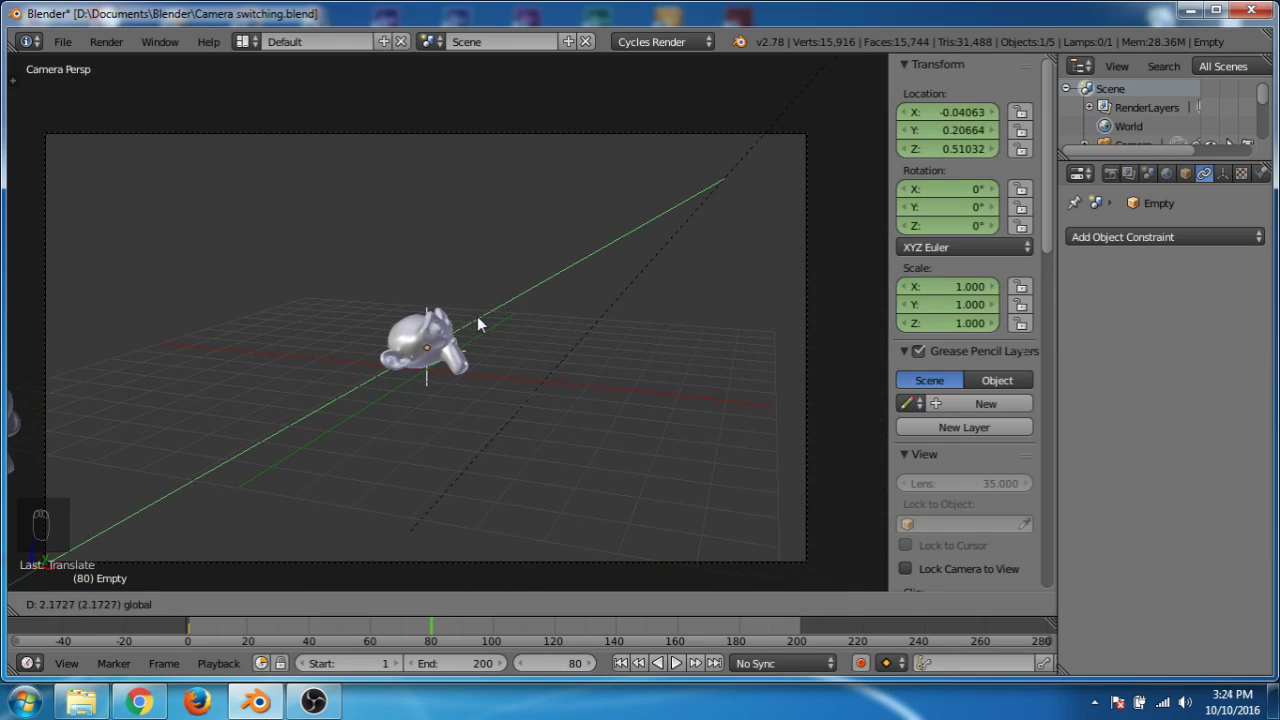
{"action": "left_click", "coordinate": [477, 316]}
Step: Leave the camera view, insert a LocRotScale keyframe for the empty at frame 80, and scrub the timeline back to frame 0
{"action": "middle_click_drag", "start_coordinate": [477, 316], "coordinate": [470, 358]}
{"action": "middle_click_drag", "start_coordinate": [560, 323], "coordinate": [543, 195]}
{"action": "key", "text": "i"}
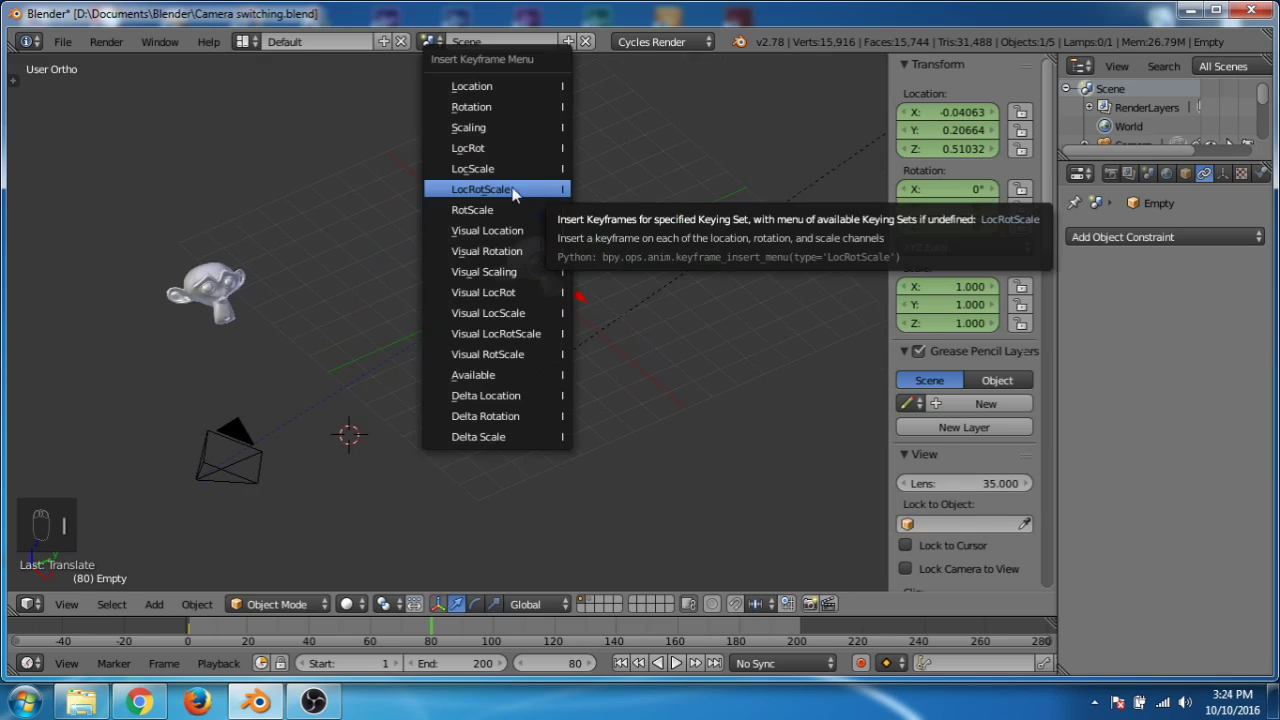
{"action": "left_click", "coordinate": [501, 189]}
{"action": "middle_click_drag", "start_coordinate": [551, 303], "coordinate": [416, 576]}
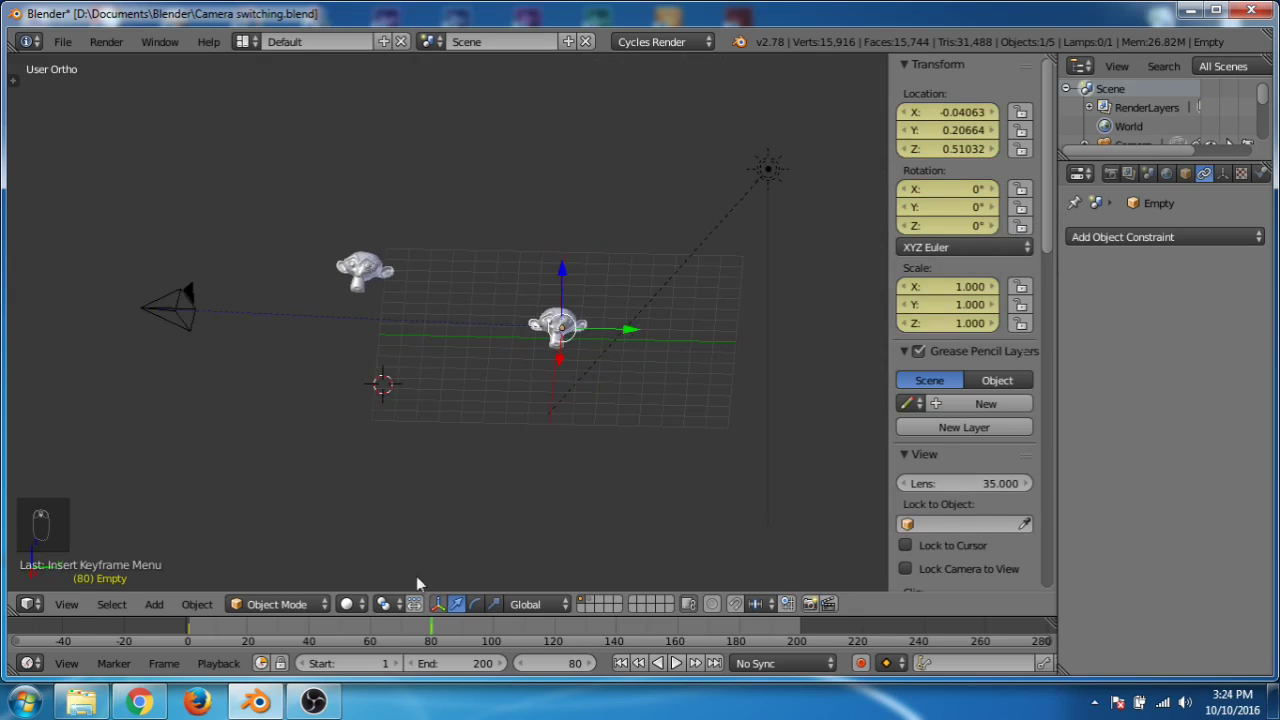
{"action": "left_click_drag", "start_coordinate": [396, 630], "coordinate": [162, 652]}
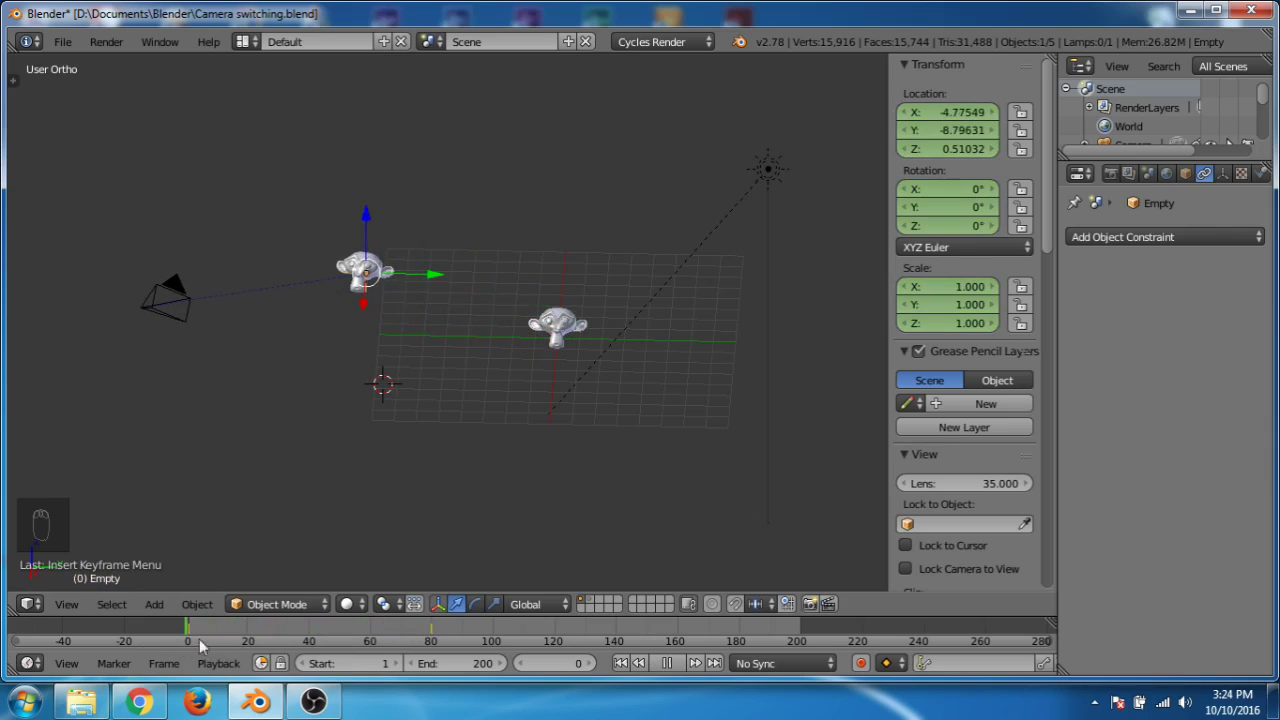
Step: Scrub the timeline to frame 35 to preview the empty's keyframed move and the camera's tracking
{"action": "left_click_drag", "start_coordinate": [372, 645], "coordinate": [293, 630]}
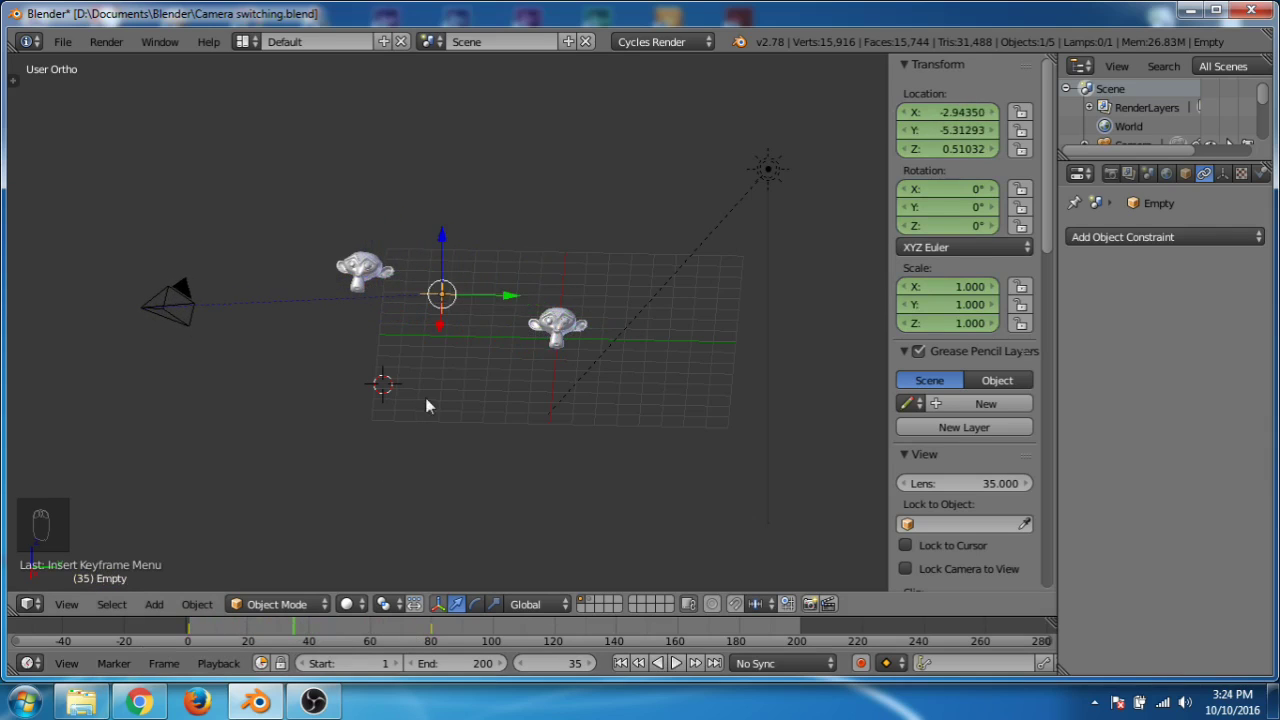
{"action": "left_click", "coordinate": [197, 604]}
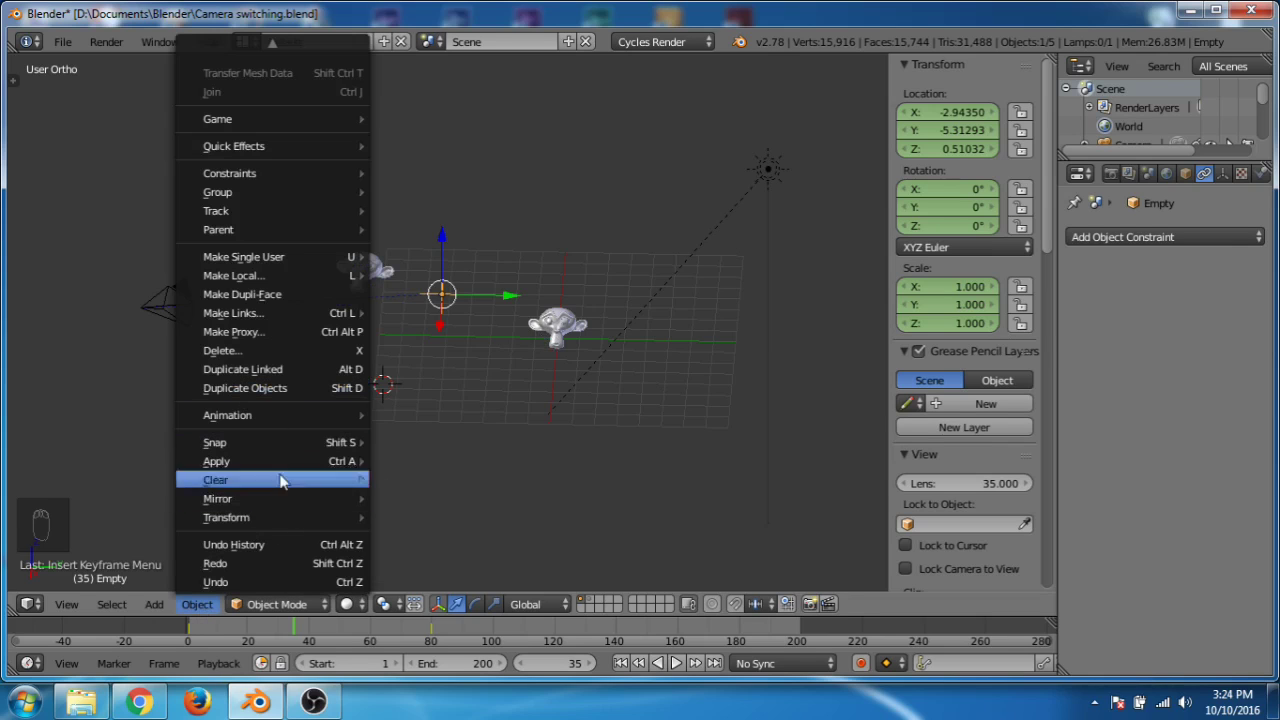
{"action": "mouse_move", "coordinate": [278, 527]}
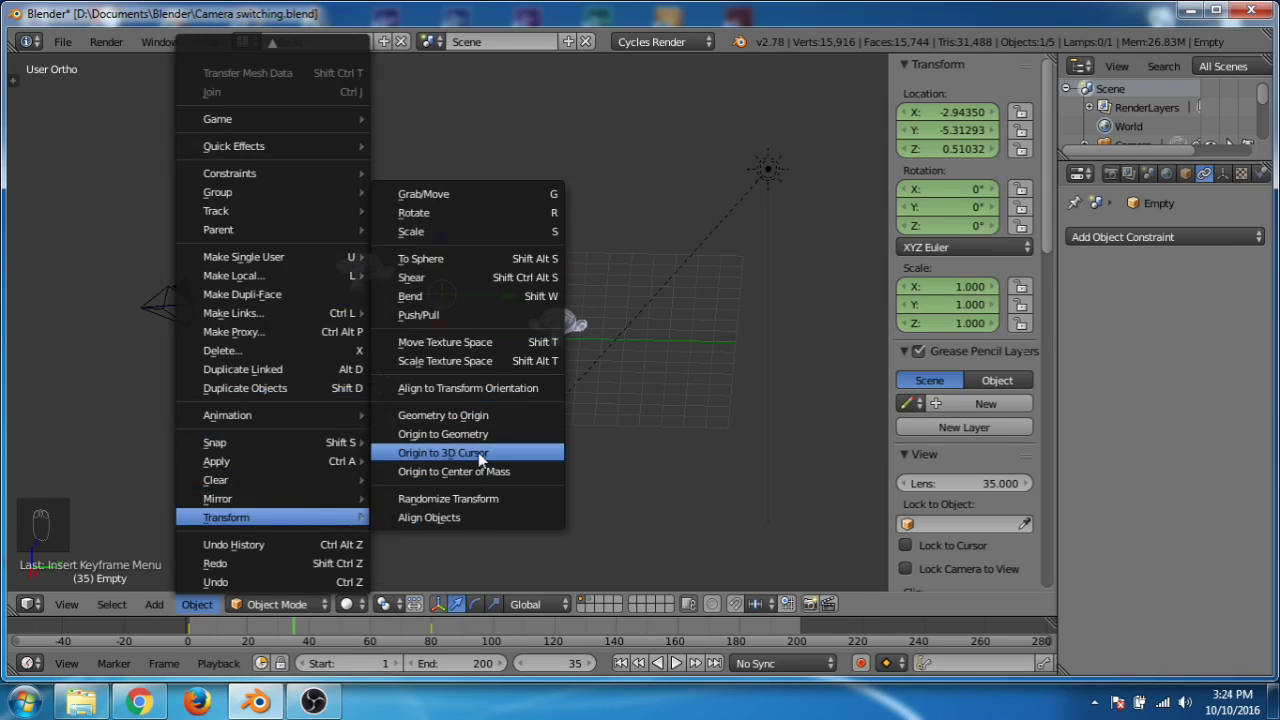
{"action": "left_click", "coordinate": [662, 389]}
Step: Place the 3D cursor near the central monkey head and add a second camera there
{"action": "middle_click_drag", "start_coordinate": [545, 360], "coordinate": [576, 382]}
{"action": "left_click", "coordinate": [503, 344]}
{"action": "key", "text": "shift+a"}
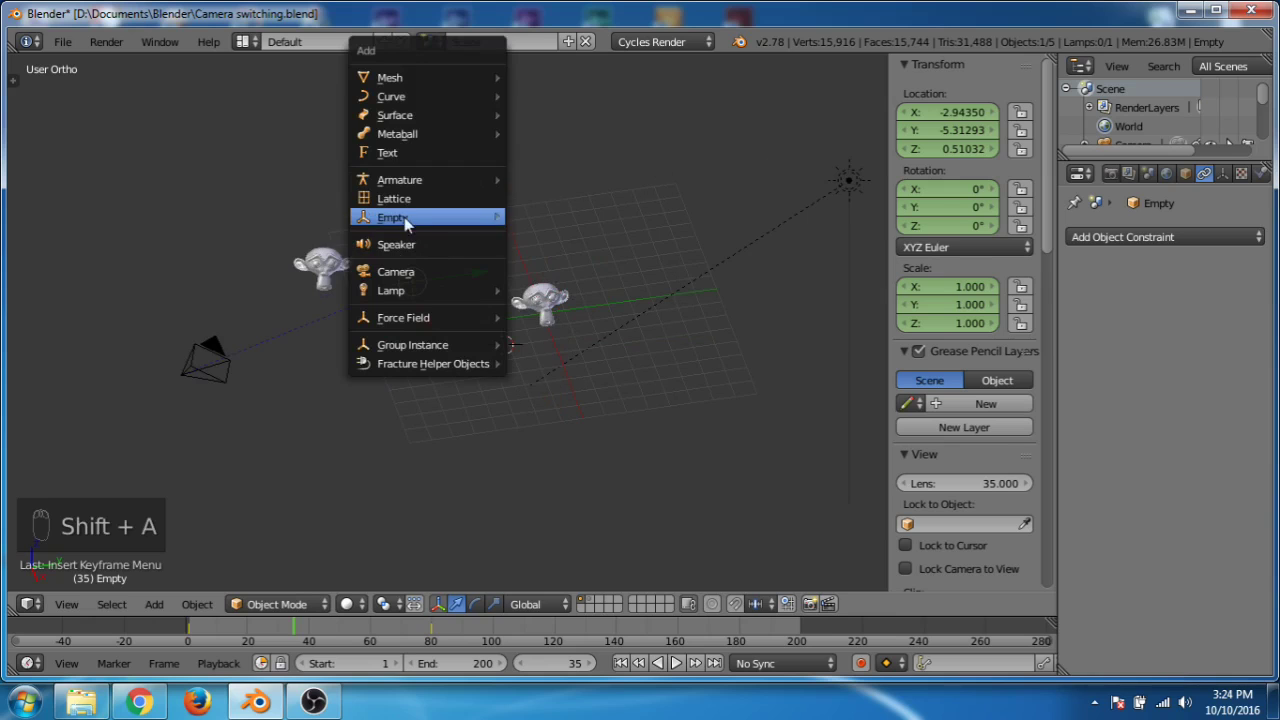
{"action": "left_click", "coordinate": [400, 270]}
{"action": "middle_click_drag", "start_coordinate": [401, 272], "coordinate": [342, 354]}
{"action": "middle_click_drag", "start_coordinate": [440, 345], "coordinate": [465, 403]}
{"action": "middle_click_drag", "start_coordinate": [501, 456], "coordinate": [508, 455]}
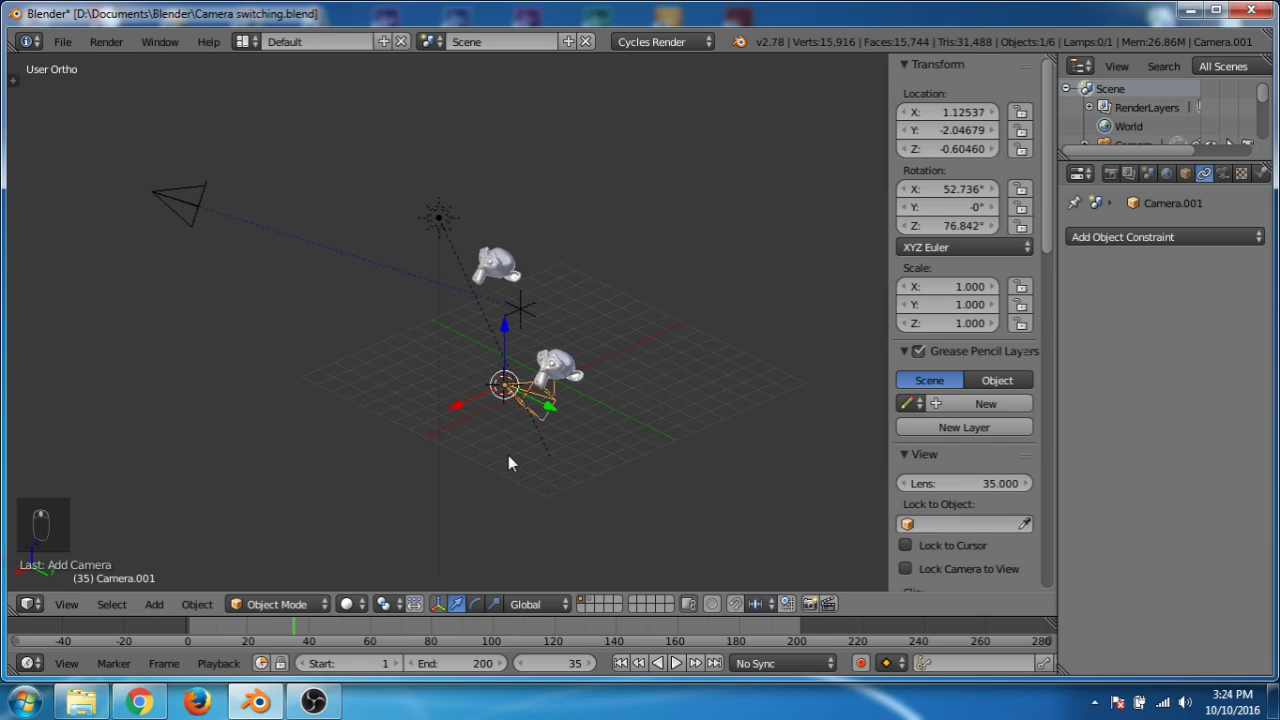
Step: Clear the second camera's rotation and location so that it sits at the world origin
{"action": "key", "text": "alt+r"}
{"action": "key", "text": "alt+g"}
{"action": "middle_click_drag", "start_coordinate": [514, 451], "coordinate": [619, 447]}
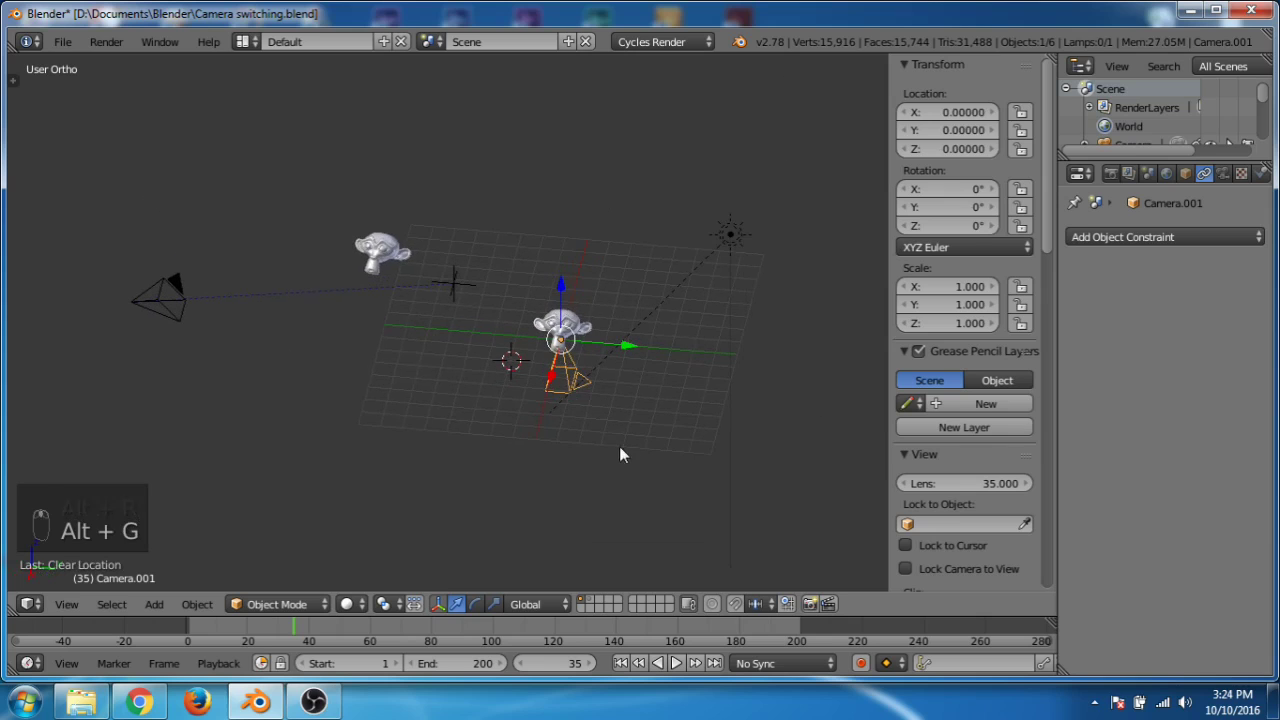
Step: Add a Bezier circle curve as a path for the second camera
{"action": "middle_click_drag", "start_coordinate": [486, 420], "coordinate": [606, 383]}
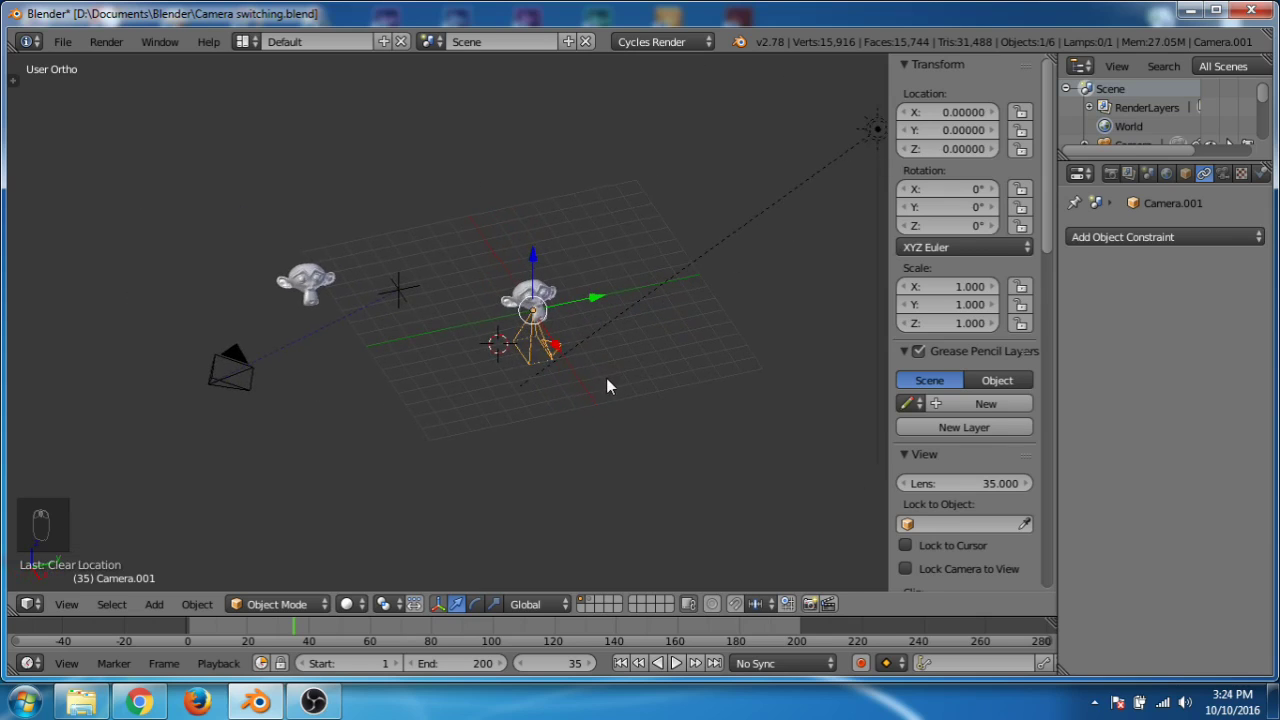
{"action": "middle_click_drag", "start_coordinate": [523, 366], "coordinate": [527, 433]}
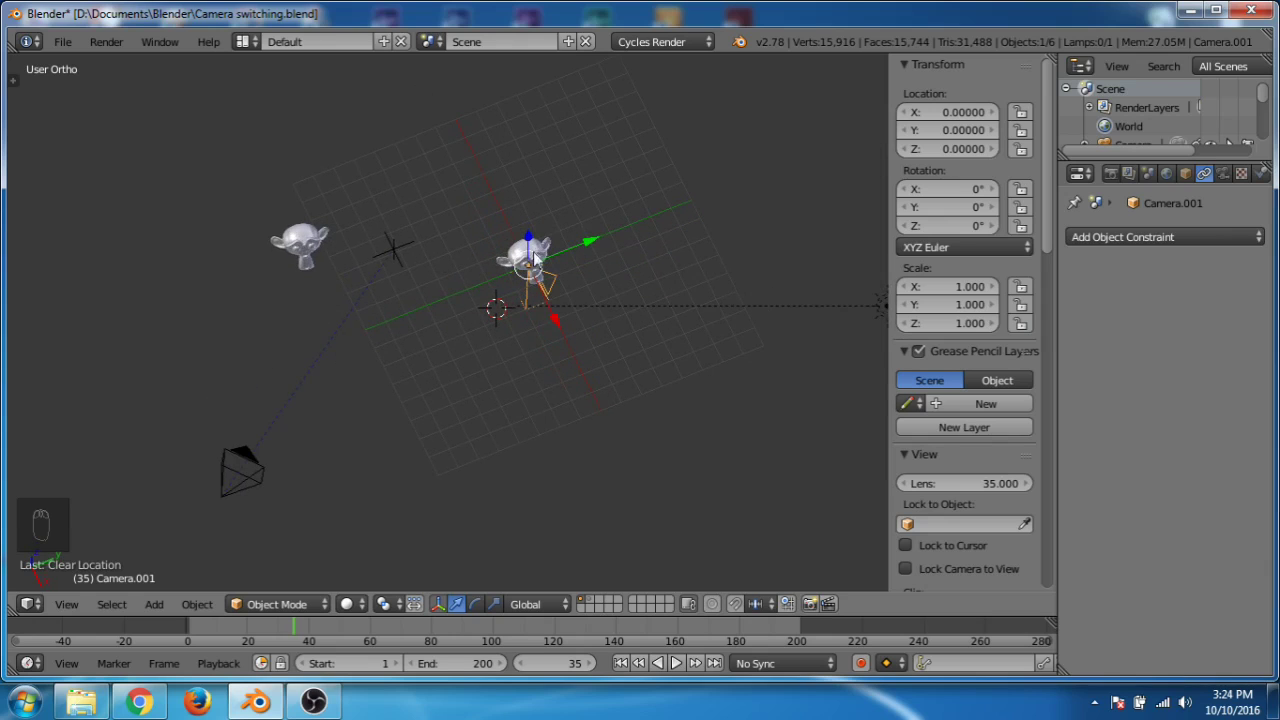
{"action": "middle_click_drag", "start_coordinate": [499, 333], "coordinate": [425, 435], "text": "shift"}
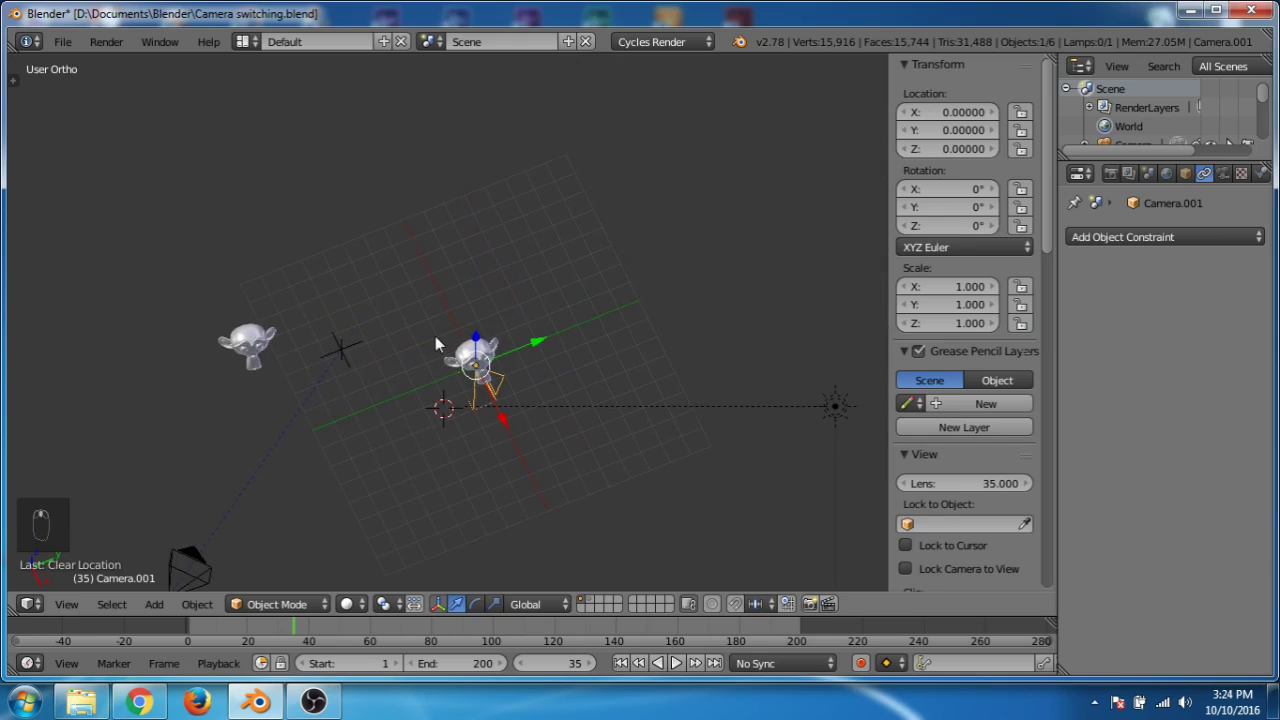
{"action": "key", "text": "shift+a"}
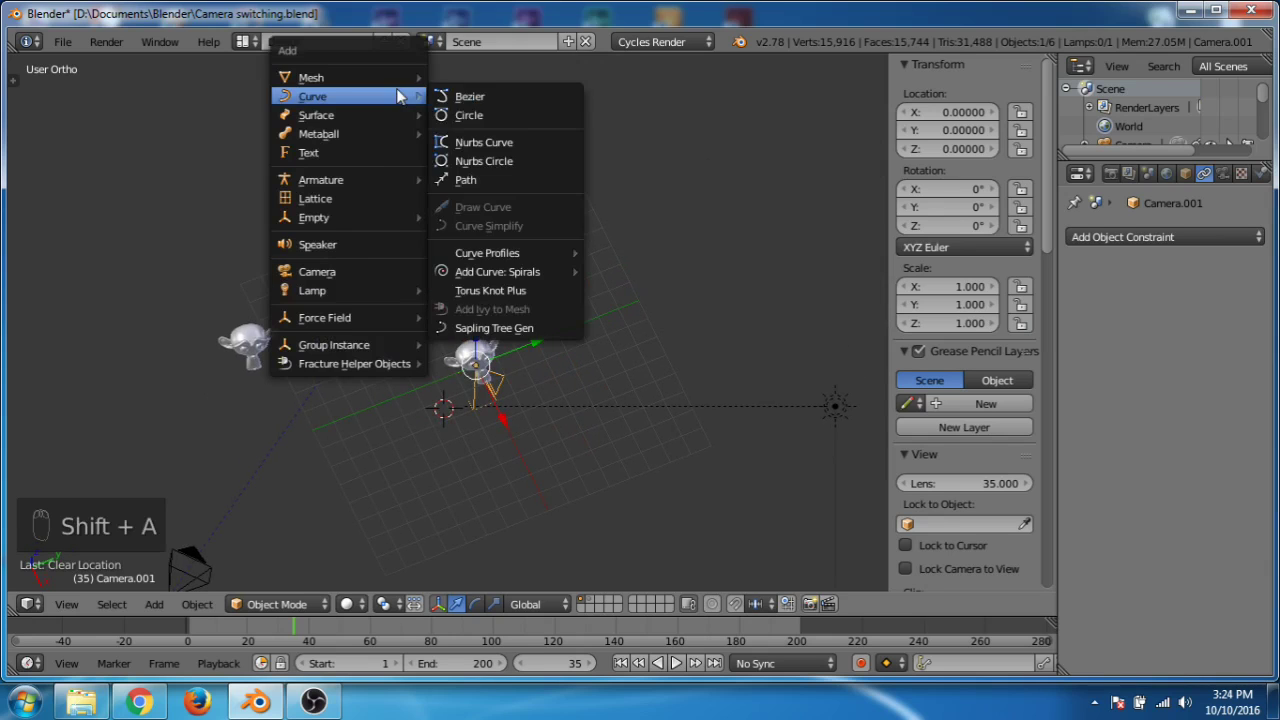
{"action": "mouse_move", "coordinate": [362, 100]}
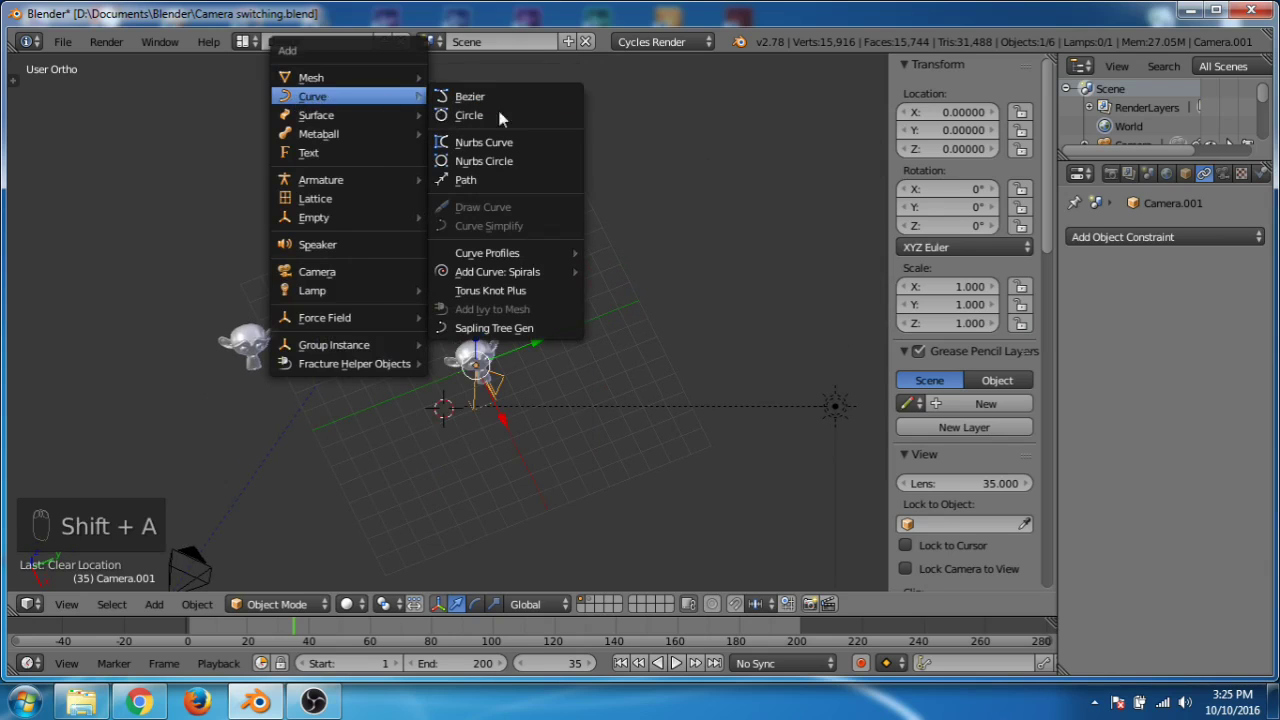
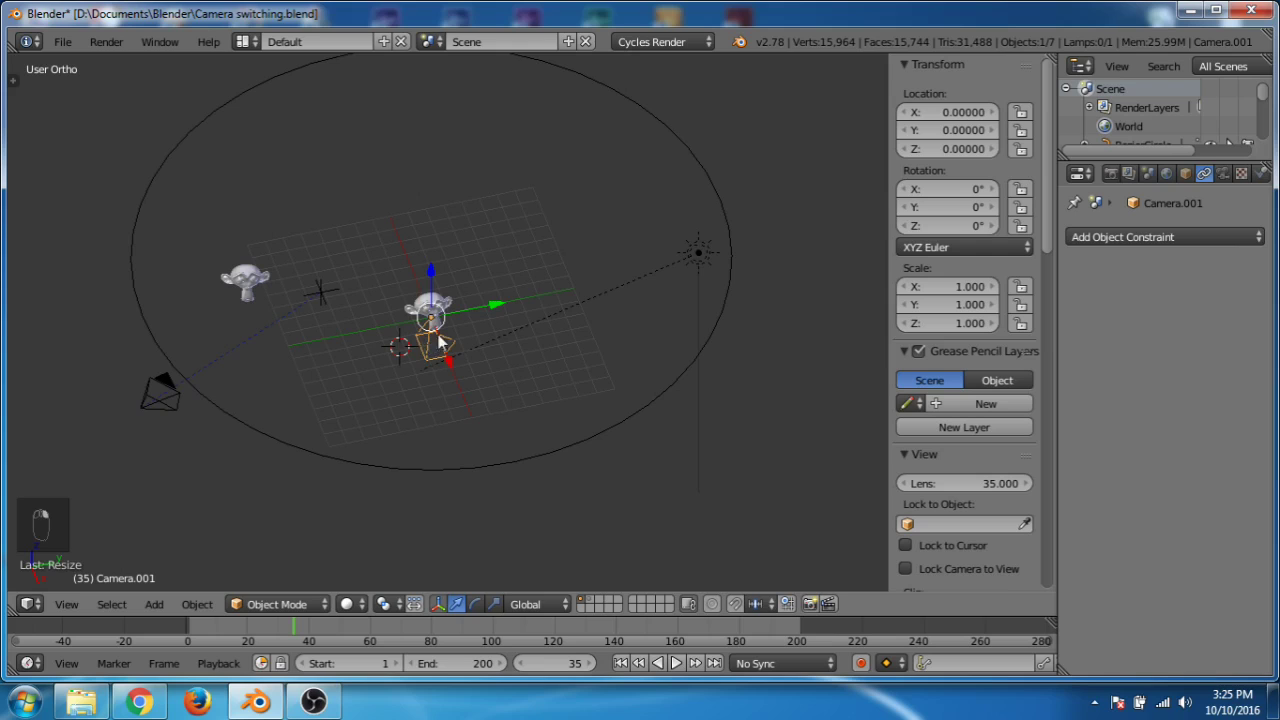
Step: Set the second camera's clipping end distance to 200
{"action": "left_click", "coordinate": [1222, 173]}
{"action": "left_click", "coordinate": [1225, 376]}
{"action": "type", "text": "200"}
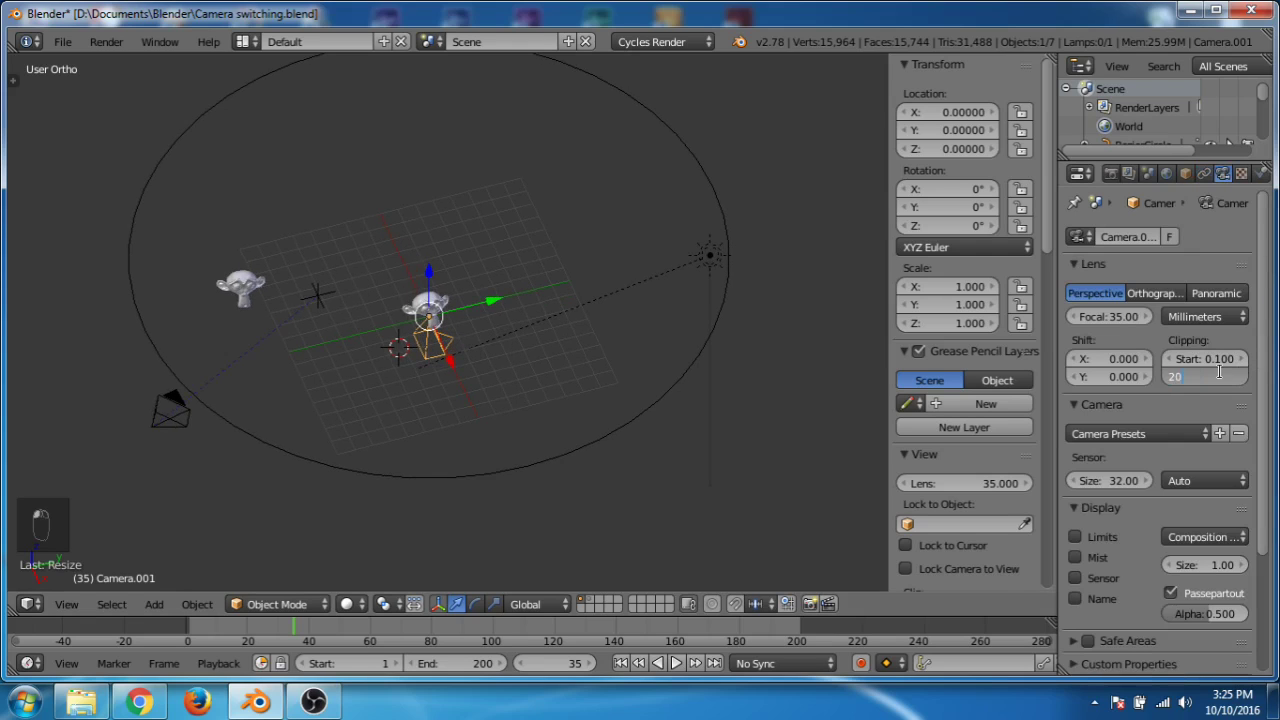
{"action": "key", "text": "Return"}
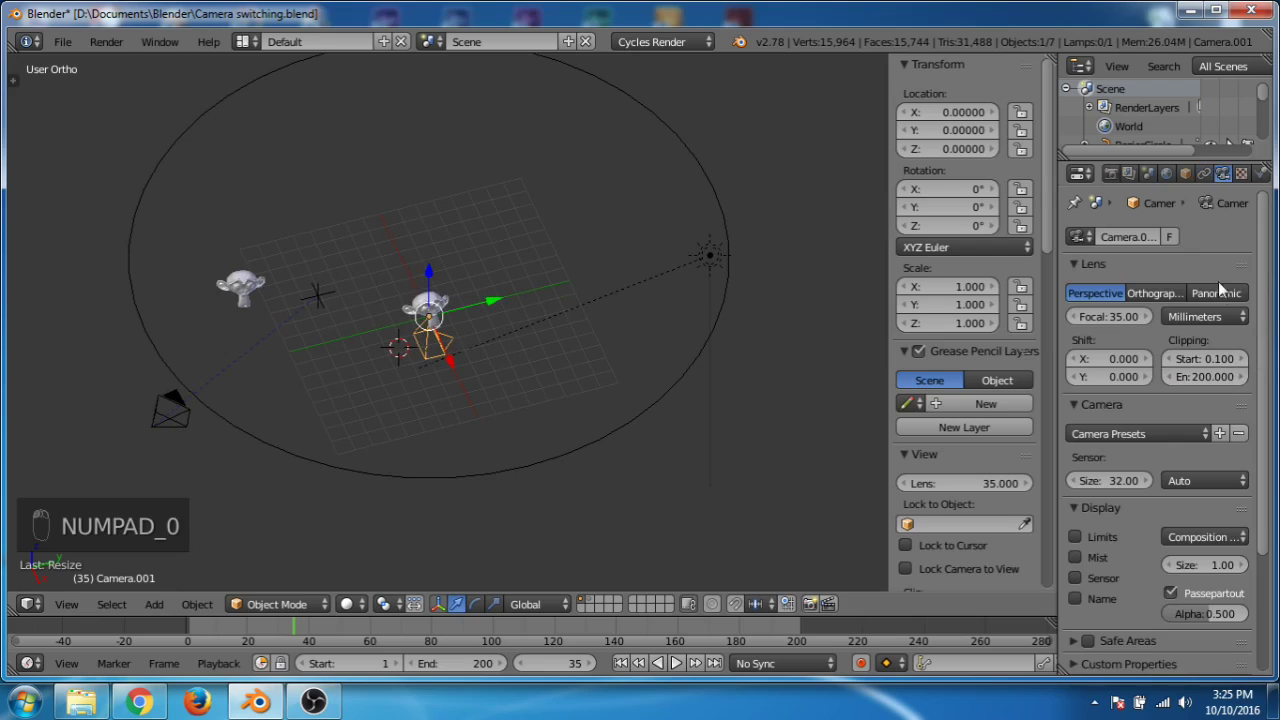
Step: Add a Follow Path constraint to the second camera with BezierCircle as its target
{"action": "left_click", "coordinate": [1210, 175]}
{"action": "left_click", "coordinate": [1194, 236]}
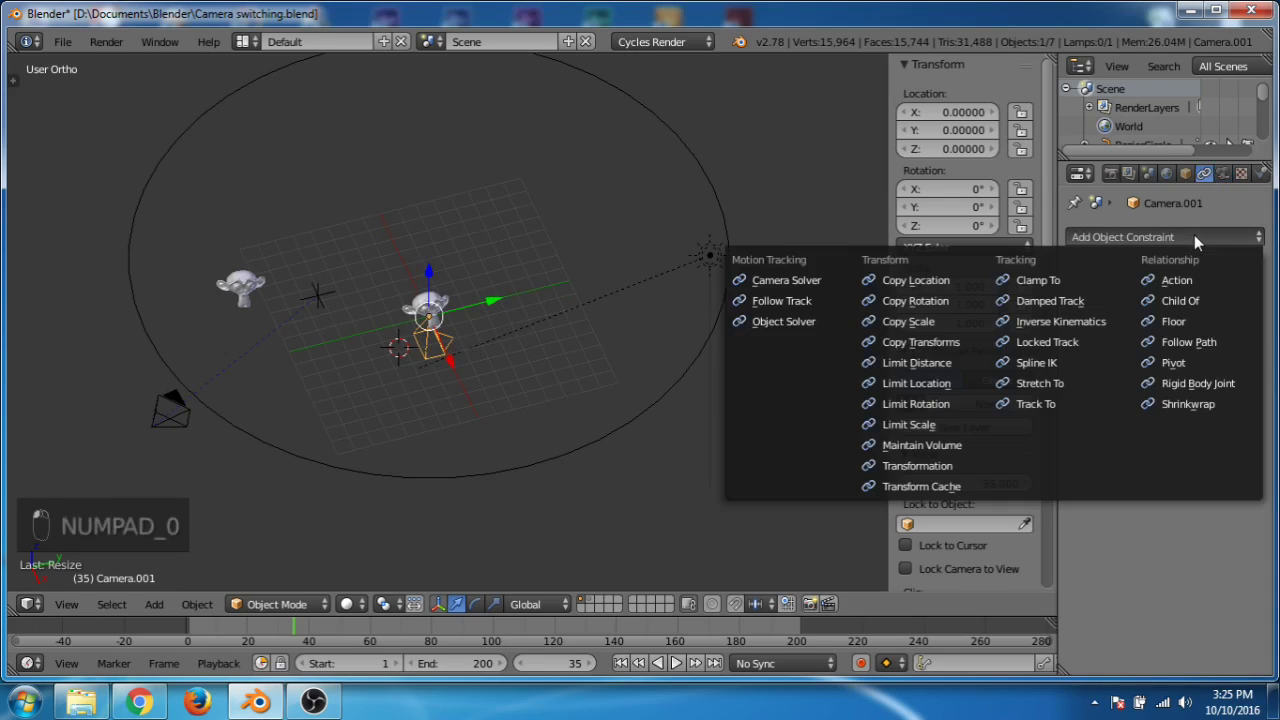
{"action": "left_click", "coordinate": [1196, 340]}
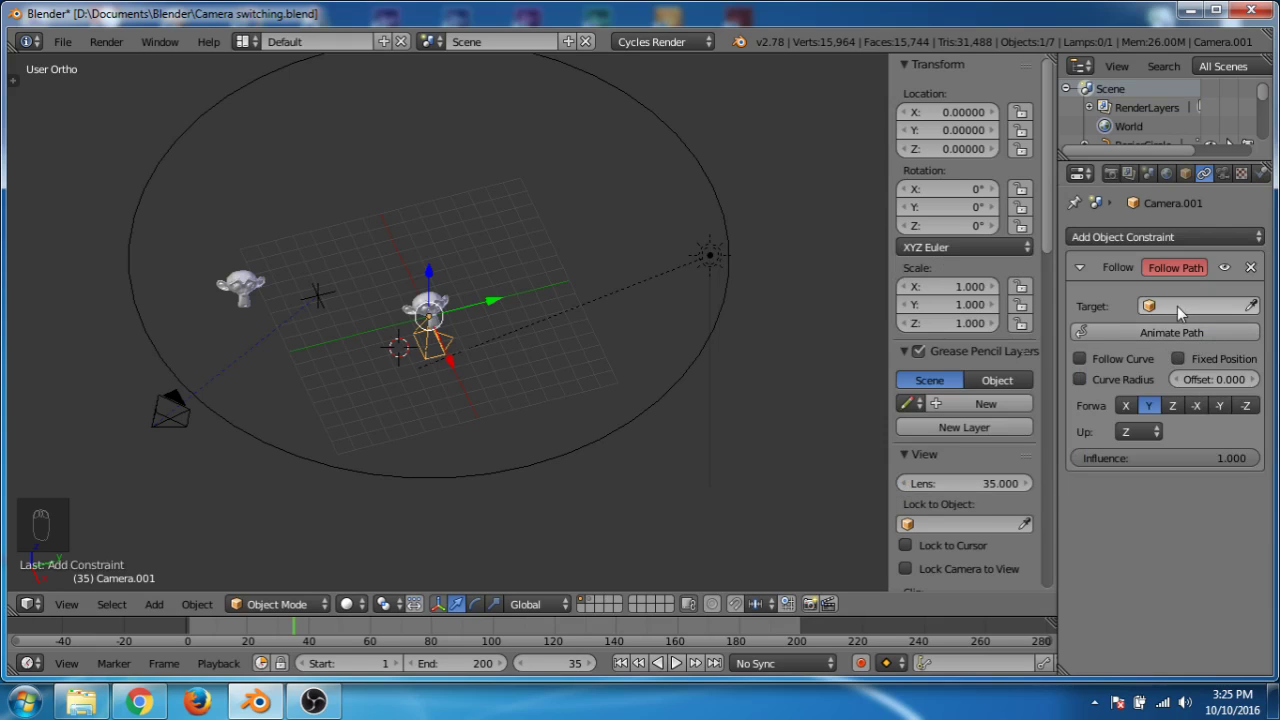
{"action": "left_click", "coordinate": [1177, 306]}
{"action": "left_click", "coordinate": [1128, 336]}
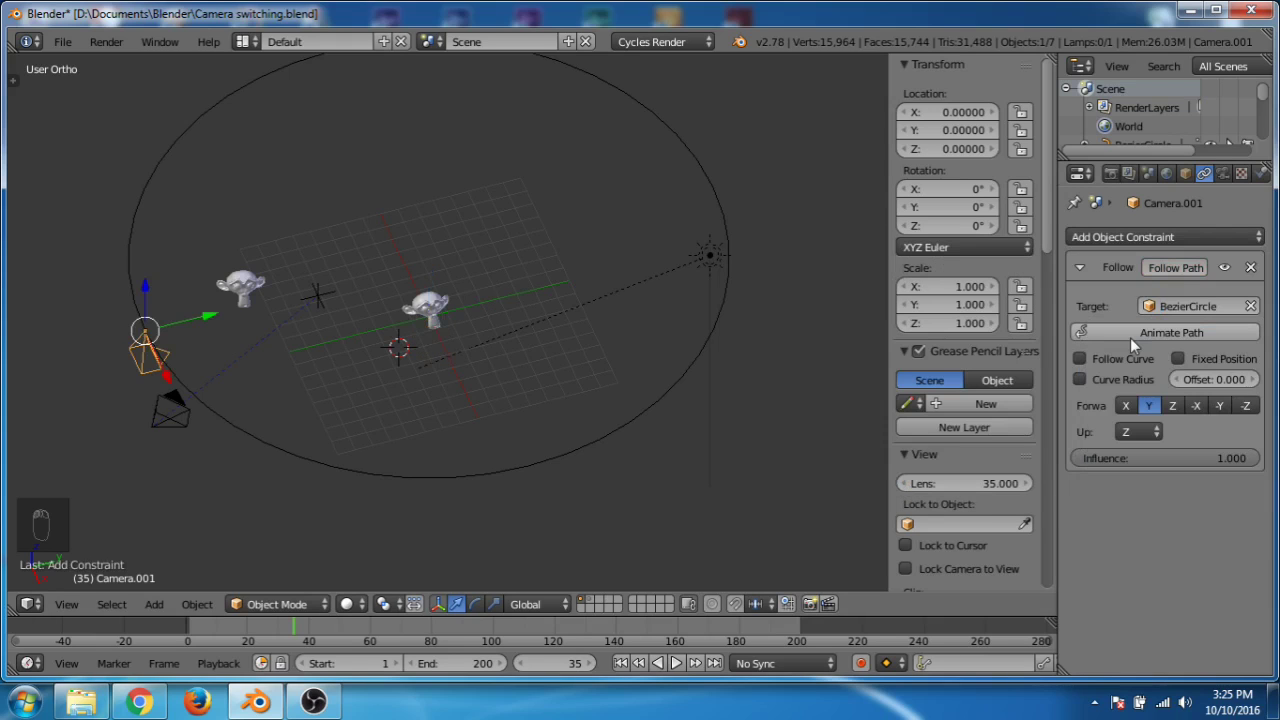
Step: Set the Follow Path constraint's forward axis to -Z and its up axis to Y, and check the camera's orientation
{"action": "left_click", "coordinate": [1245, 410]}
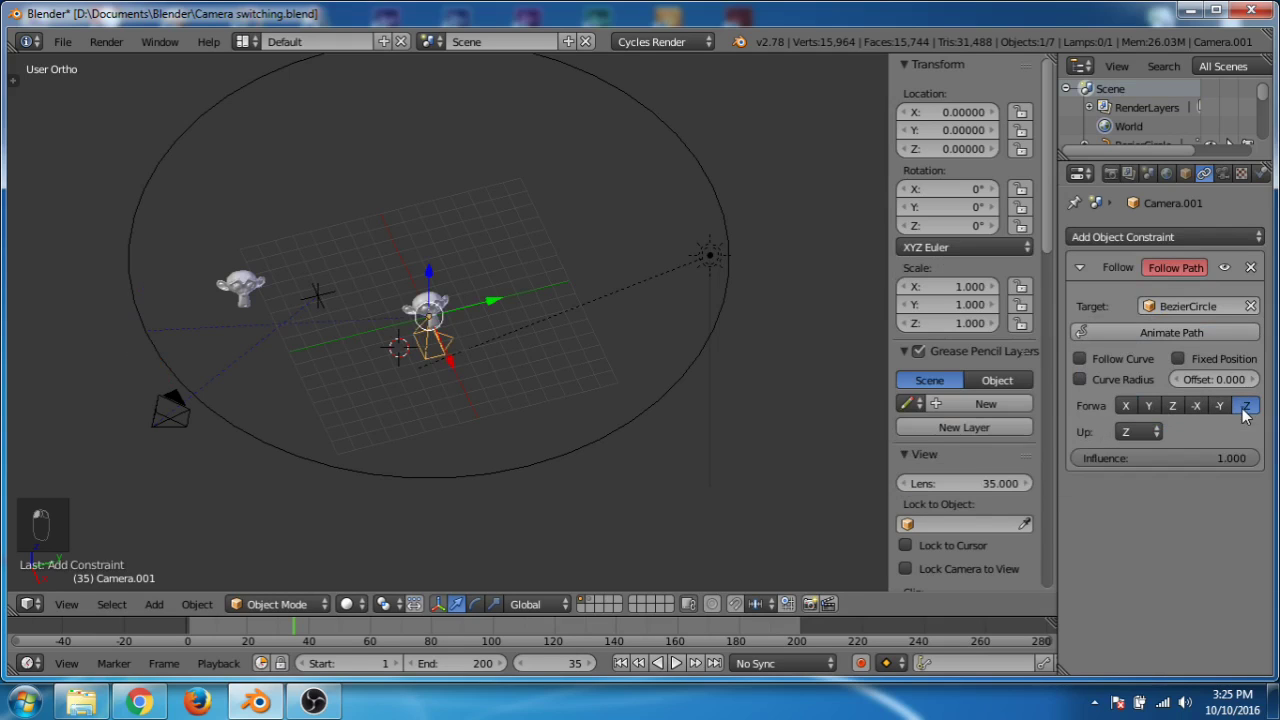
{"action": "left_click", "coordinate": [1145, 431]}
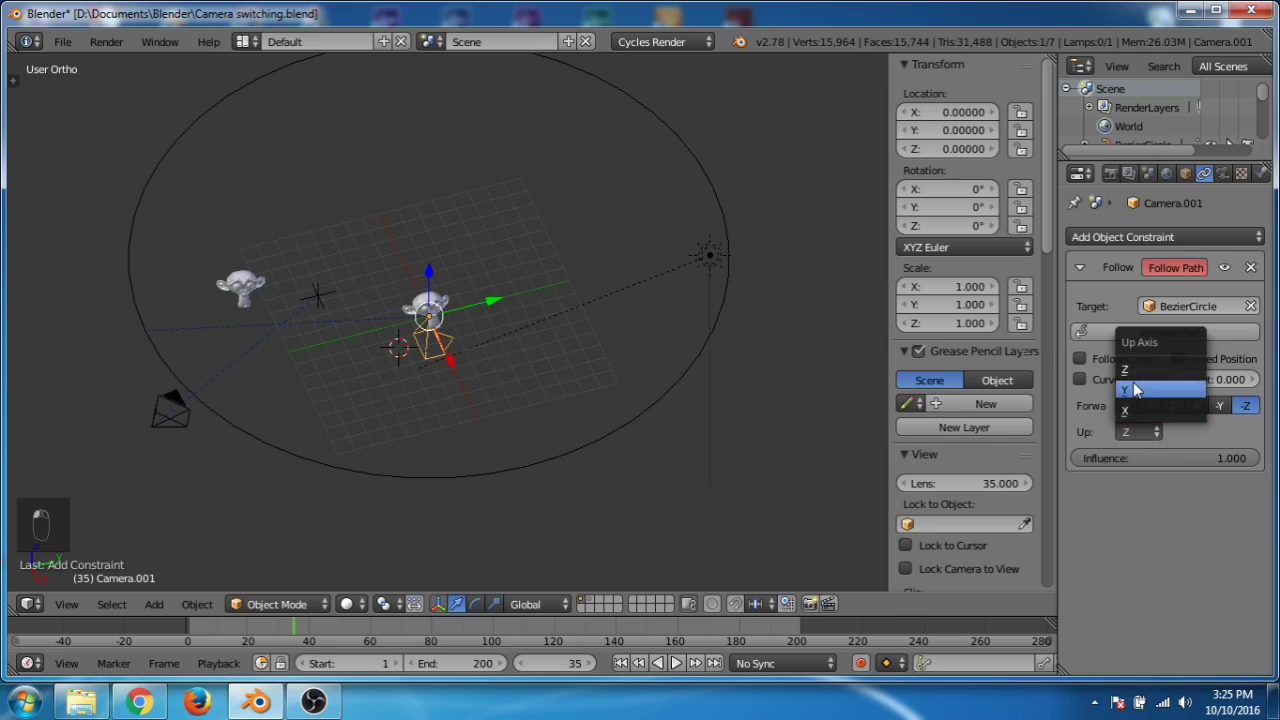
{"action": "left_click", "coordinate": [1127, 390]}
{"action": "middle_click_drag", "start_coordinate": [626, 413], "coordinate": [88, 397]}
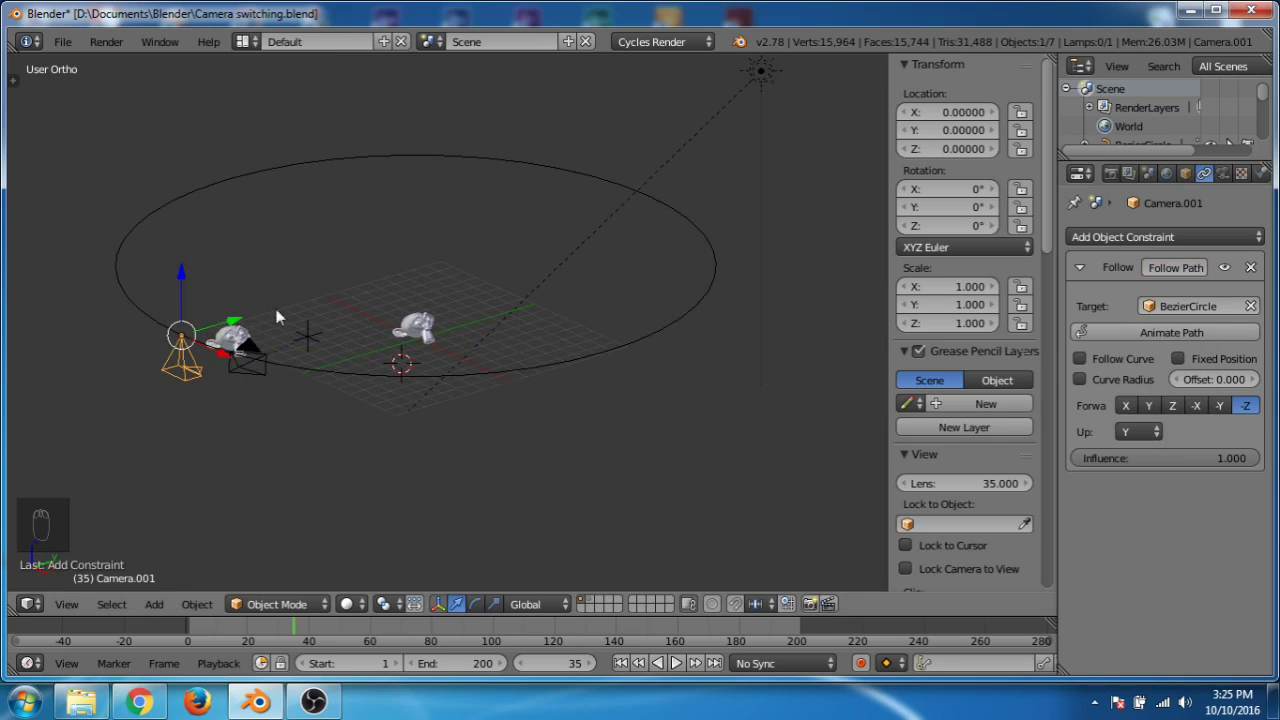
{"action": "middle_click_drag", "start_coordinate": [326, 357], "coordinate": [390, 356]}
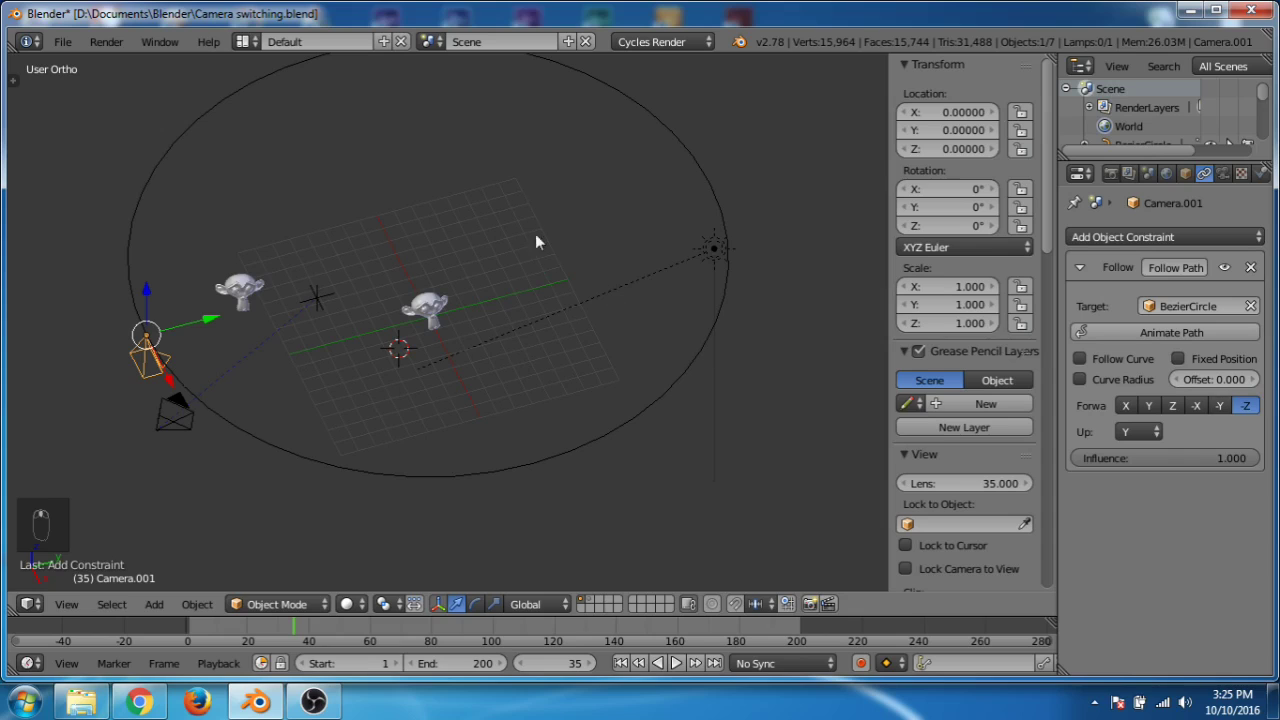
Step: Add a second empty at the 3D cursor
{"action": "key", "text": "shift+a"}
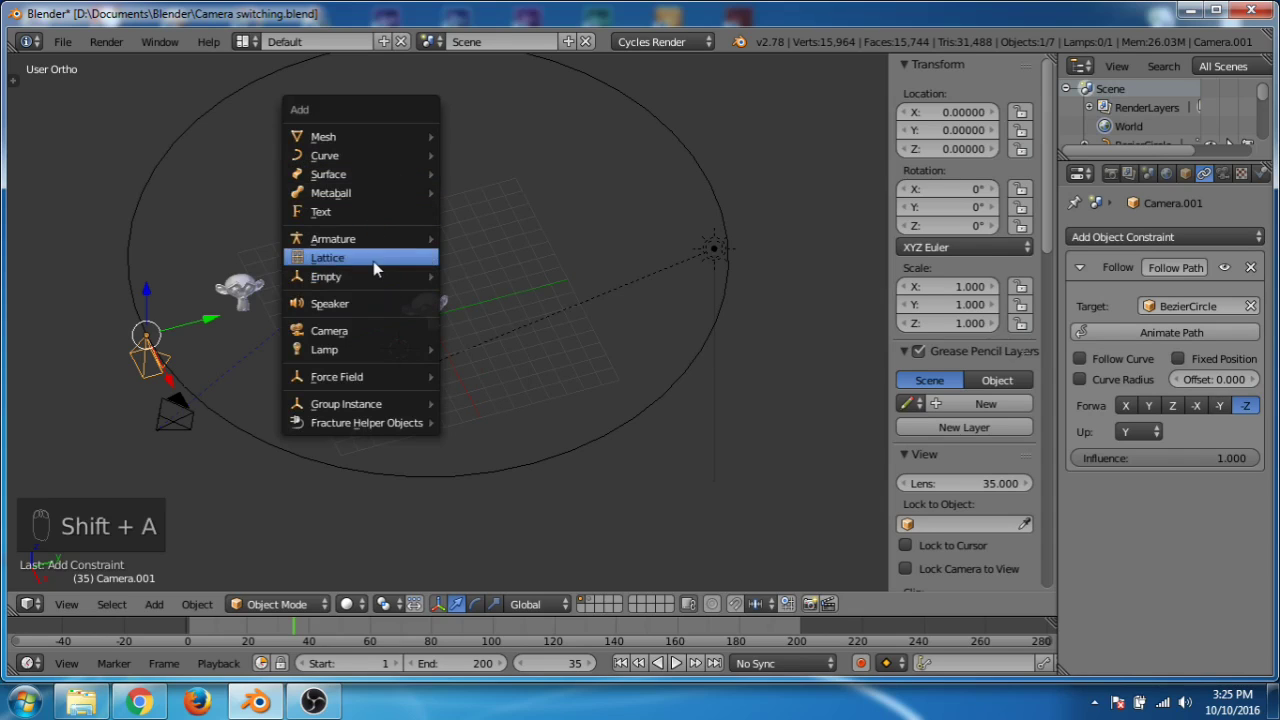
{"action": "mouse_move", "coordinate": [378, 276]}
{"action": "left_click", "coordinate": [514, 276]}
{"action": "middle_click_drag", "start_coordinate": [515, 276], "coordinate": [441, 372]}
Step: In top view, move the second empty along Y and X to the central monkey head, at about X 0.22, Y -0.13
{"action": "key", "text": "KP_7"}
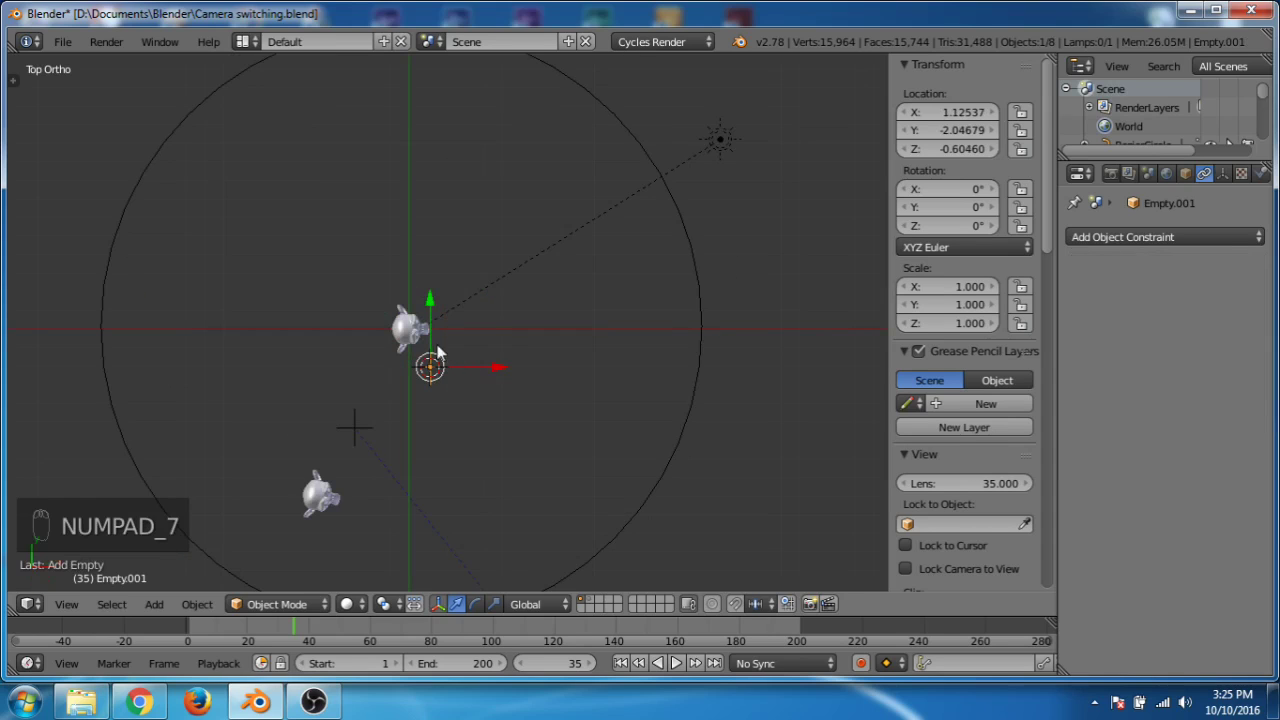
{"action": "key", "text": "g"}
{"action": "key", "text": "y"}
{"action": "left_click", "coordinate": [491, 330]}
{"action": "key", "text": "g"}
{"action": "key", "text": "x"}
{"action": "left_click", "coordinate": [478, 333]}
{"action": "middle_click_drag", "start_coordinate": [478, 333], "coordinate": [331, 295]}
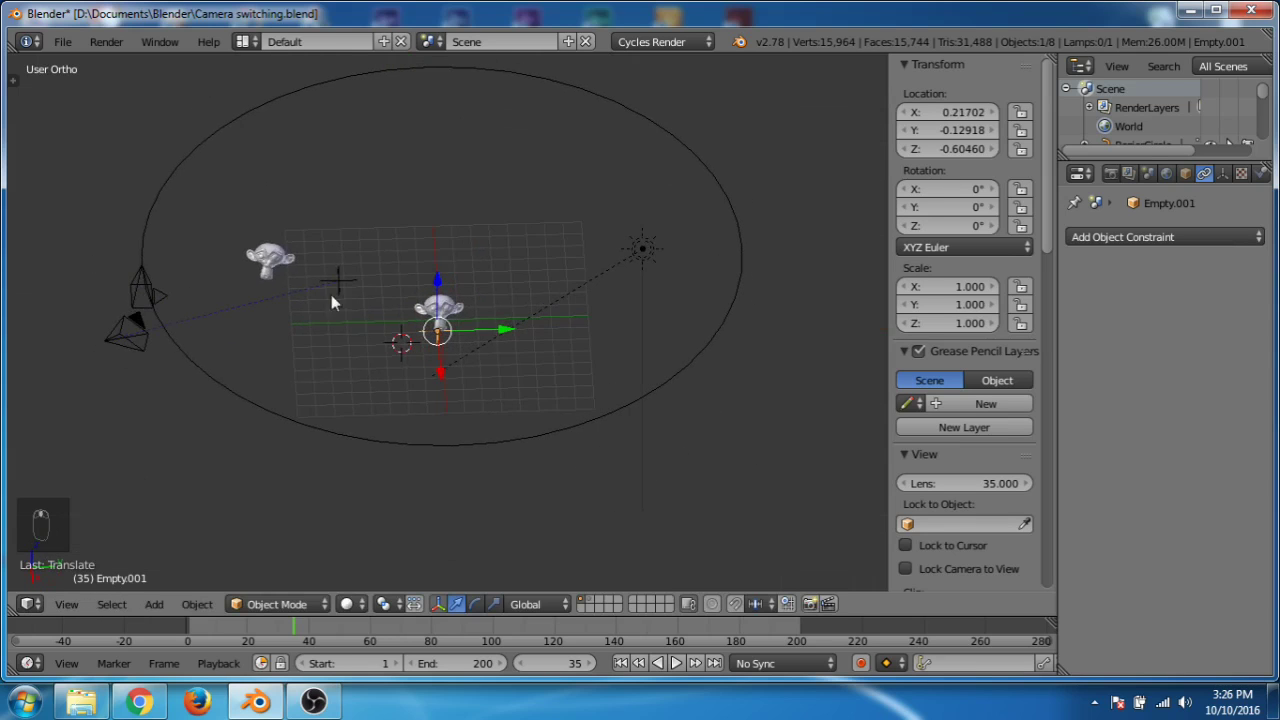
Step: Add a Track To constraint to the second camera with Empty.001 as its target
{"action": "right_click", "coordinate": [133, 288]}
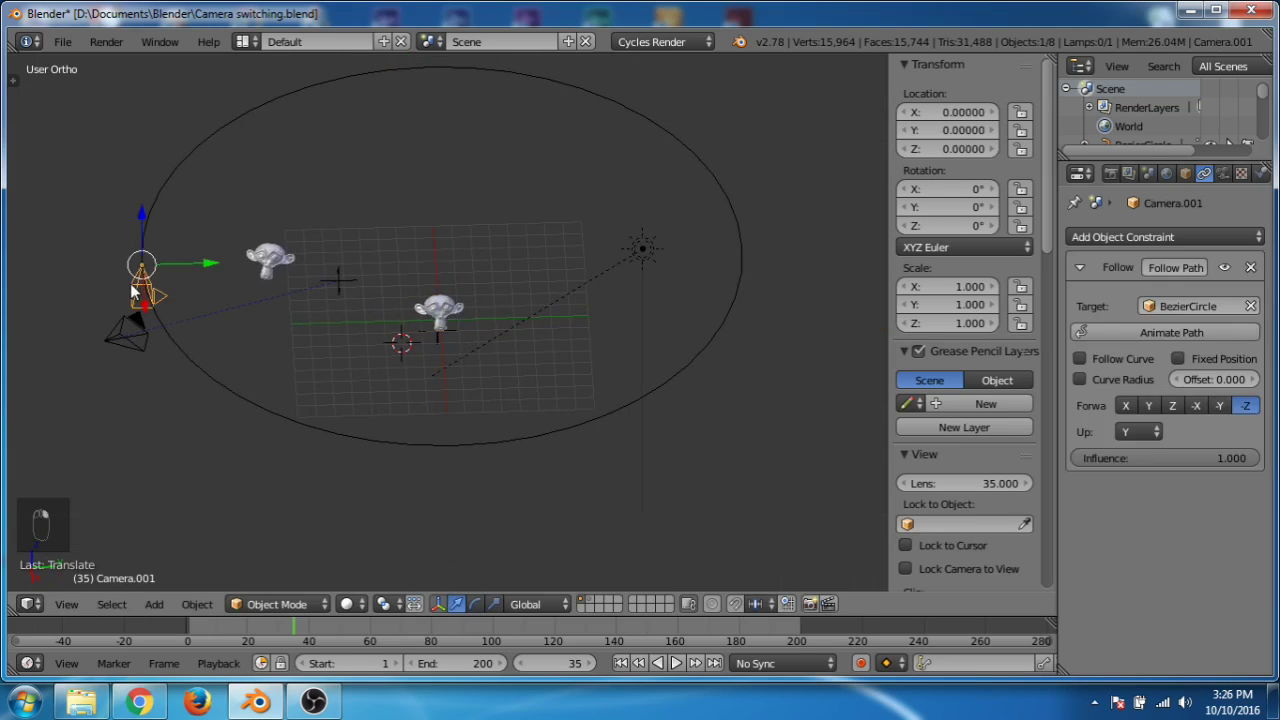
{"action": "left_click", "coordinate": [1213, 238]}
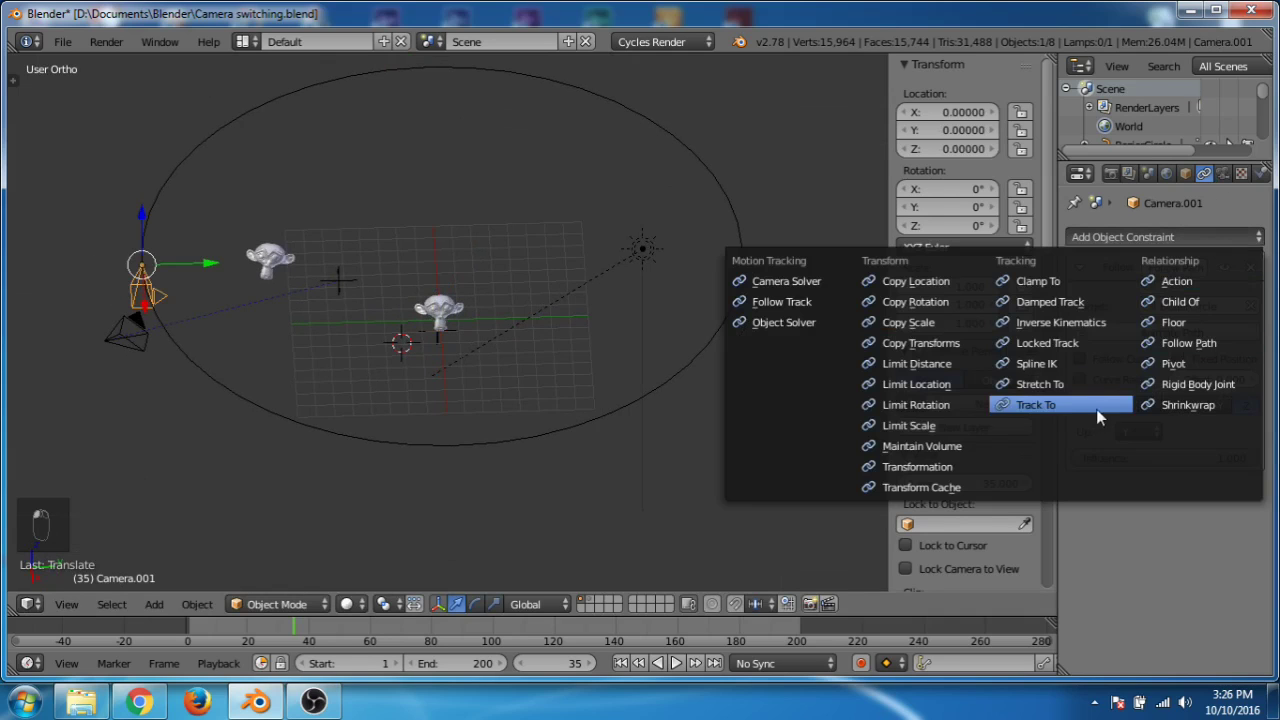
{"action": "left_click", "coordinate": [1065, 404]}
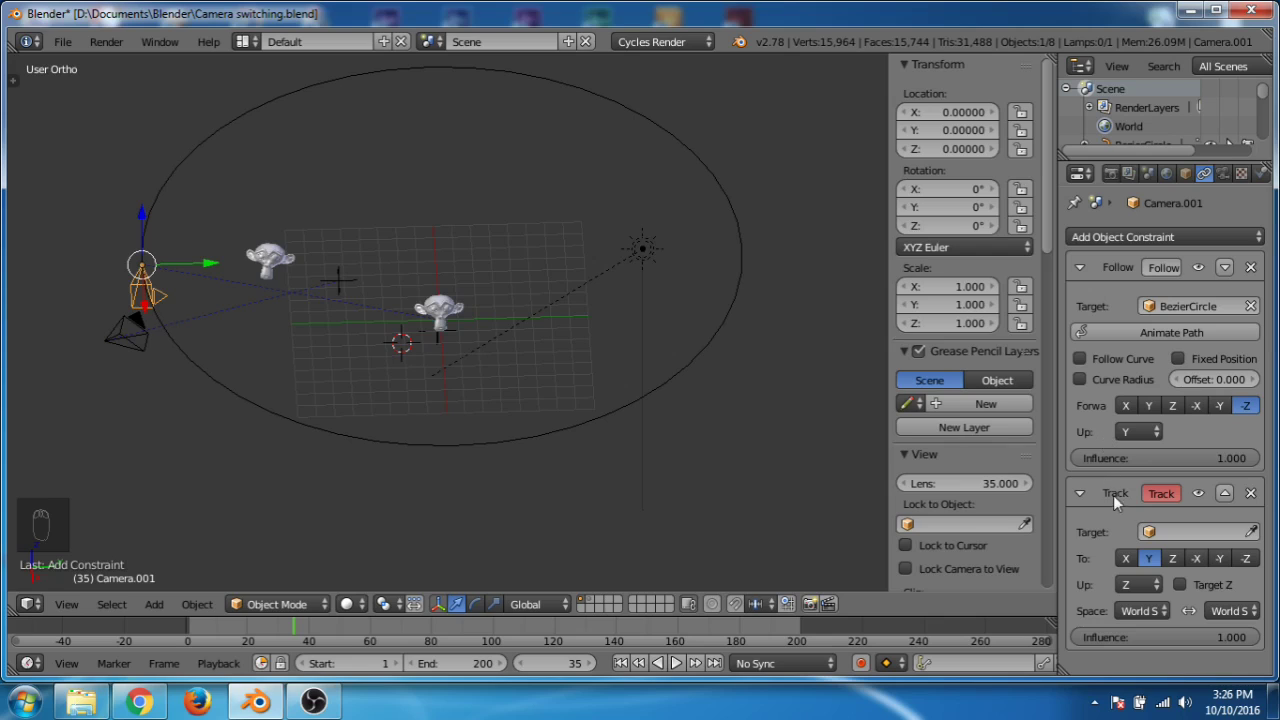
{"action": "left_click", "coordinate": [1166, 531]}
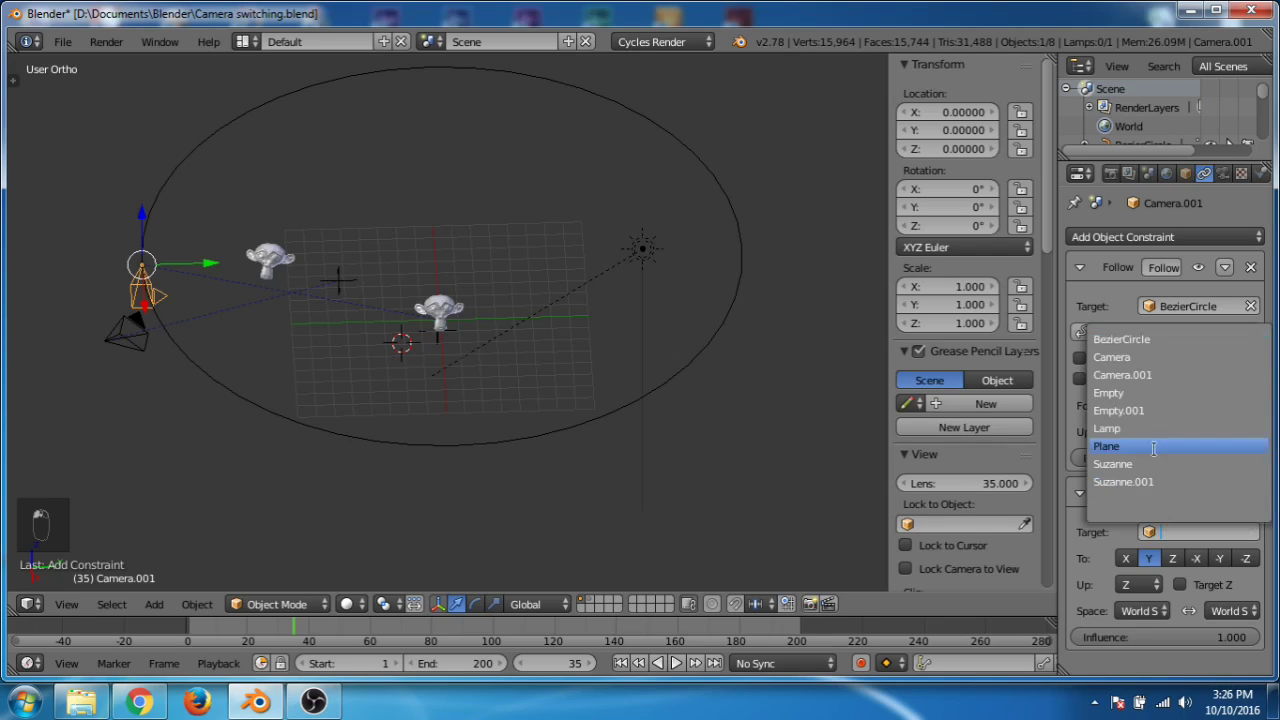
{"action": "left_click", "coordinate": [1166, 410]}
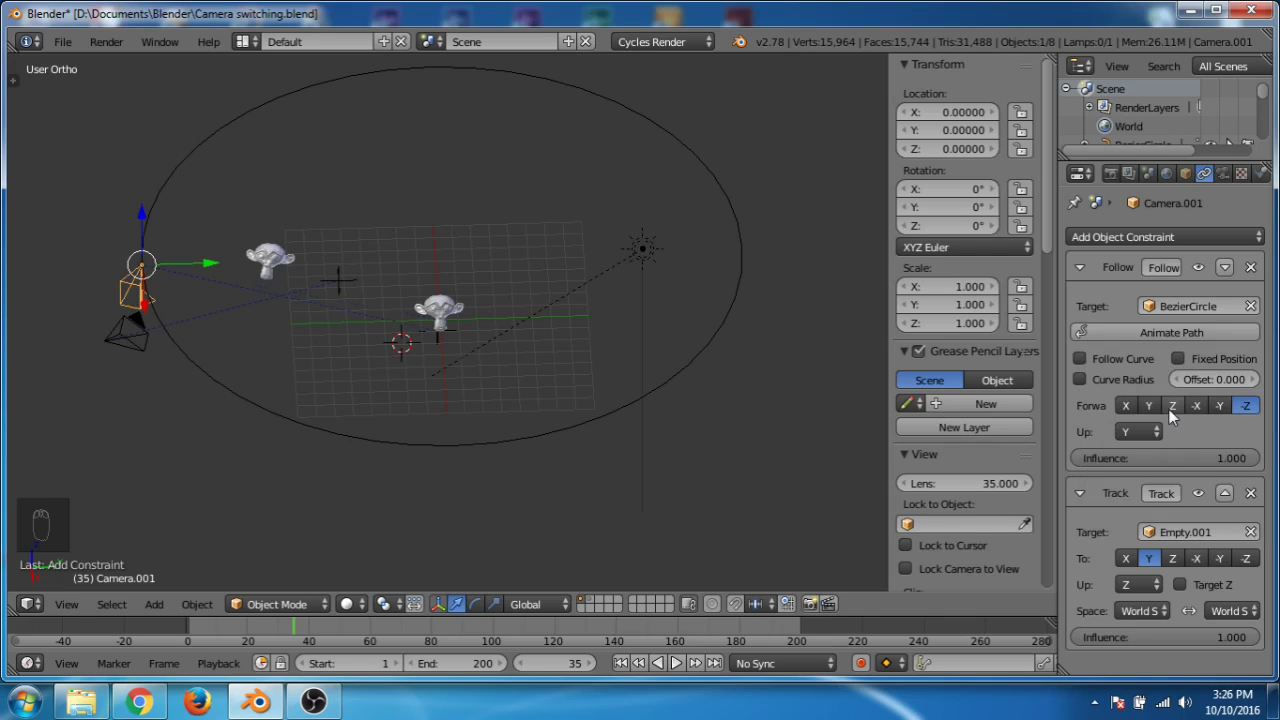
Step: Set the Track To constraint's tracking axis to -Z and its up axis to Y, and check the camera's aim
{"action": "left_click", "coordinate": [1246, 559]}
{"action": "left_click", "coordinate": [1134, 584]}
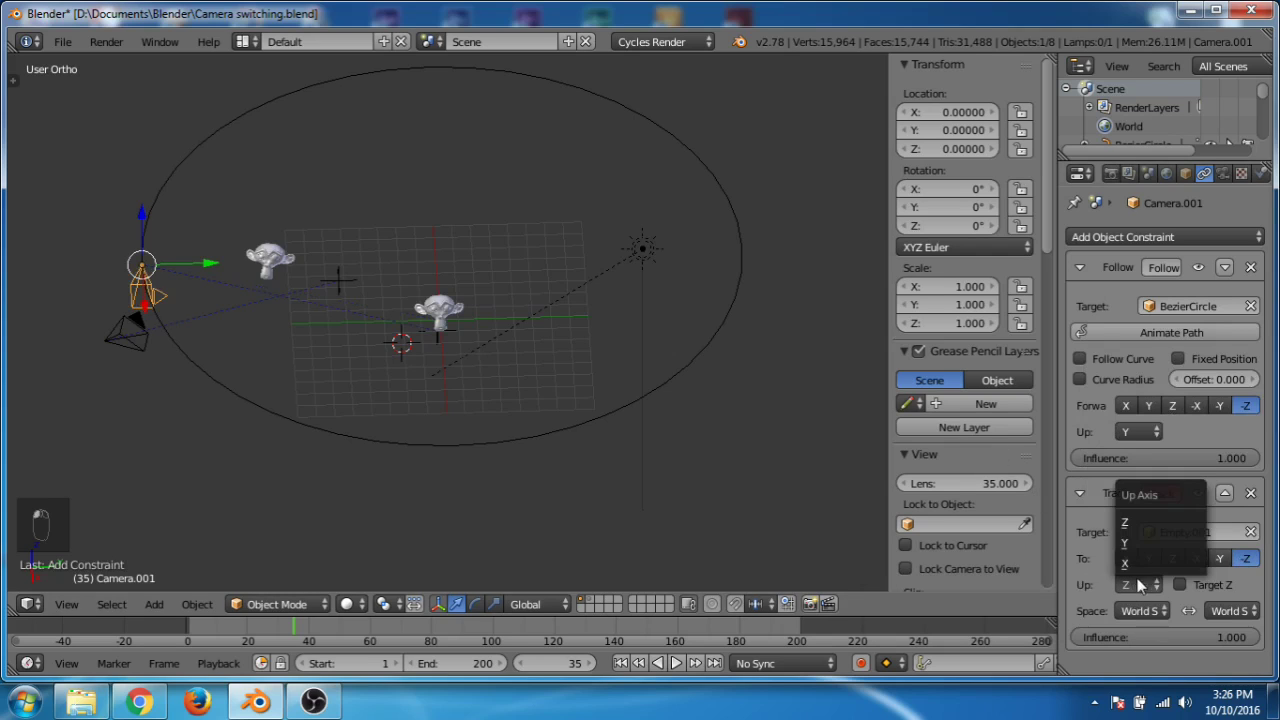
{"action": "left_click", "coordinate": [1145, 541]}
{"action": "middle_click_drag", "start_coordinate": [378, 423], "coordinate": [327, 452]}
{"action": "mouse_move", "coordinate": [446, 320]}
{"action": "middle_mouse_down"}
{"action": "mouse_move", "coordinate": [537, 296]}
{"action": "mouse_move", "coordinate": [534, 249]}
{"action": "mouse_move", "coordinate": [449, 329]}
{"action": "middle_mouse_up"}
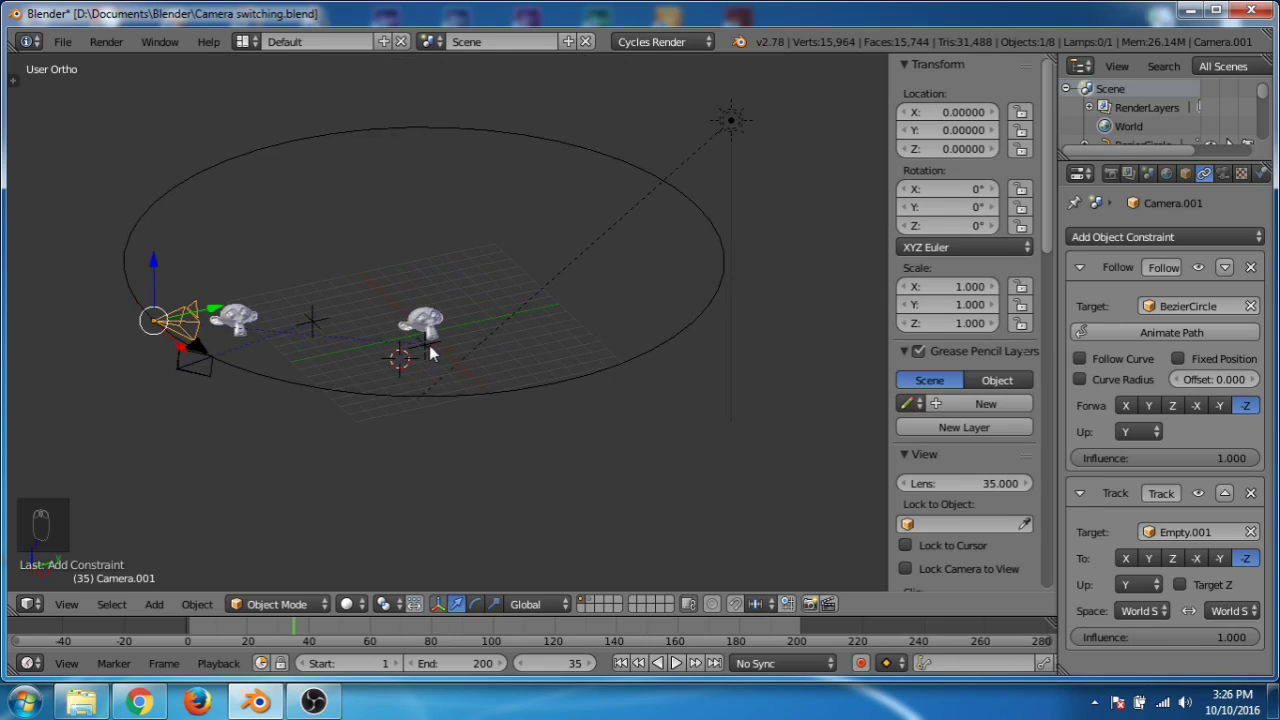
Step: Raise the second empty along Z into the central monkey head
{"action": "right_click", "coordinate": [433, 310]}
{"action": "left_click_drag", "start_coordinate": [424, 291], "coordinate": [427, 249]}
{"action": "middle_click_drag", "start_coordinate": [471, 288], "coordinate": [503, 397]}
Step: Rotate the Bezier circle about 35.66° around Z to shift the second camera's starting point on the path
{"action": "right_click", "coordinate": [471, 472]}
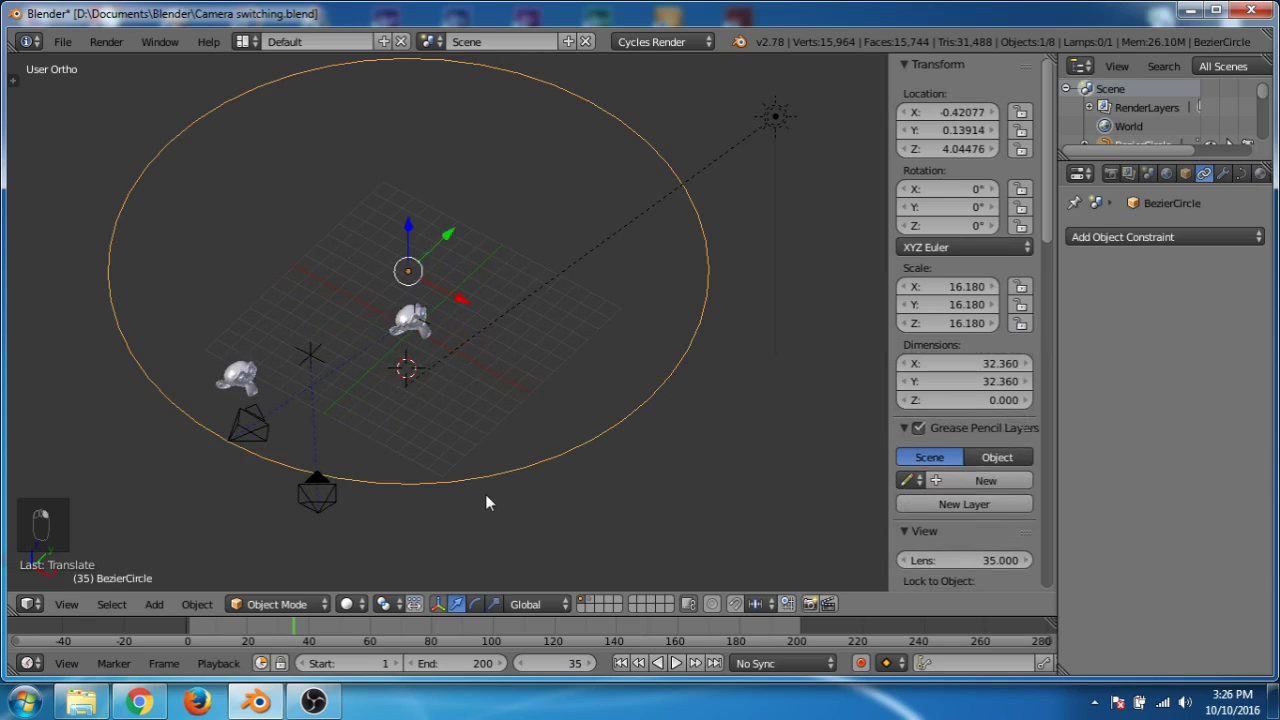
{"action": "key", "text": "r"}
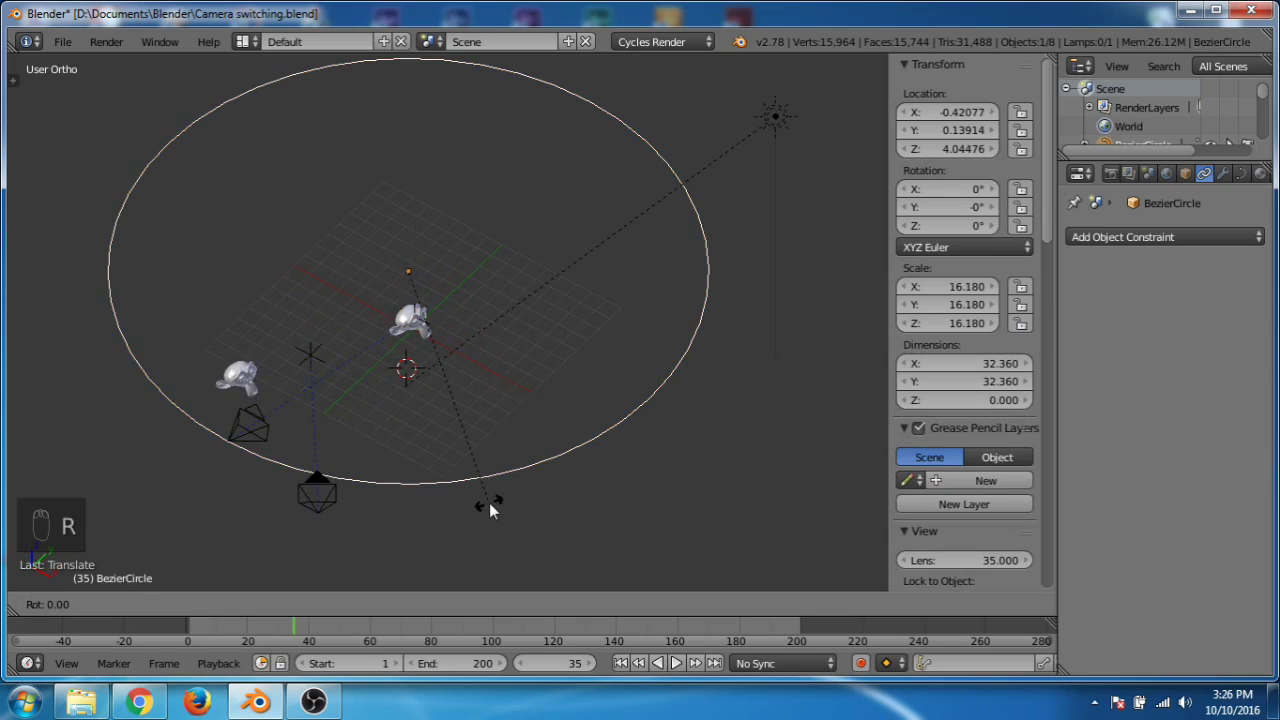
{"action": "key", "text": "z"}
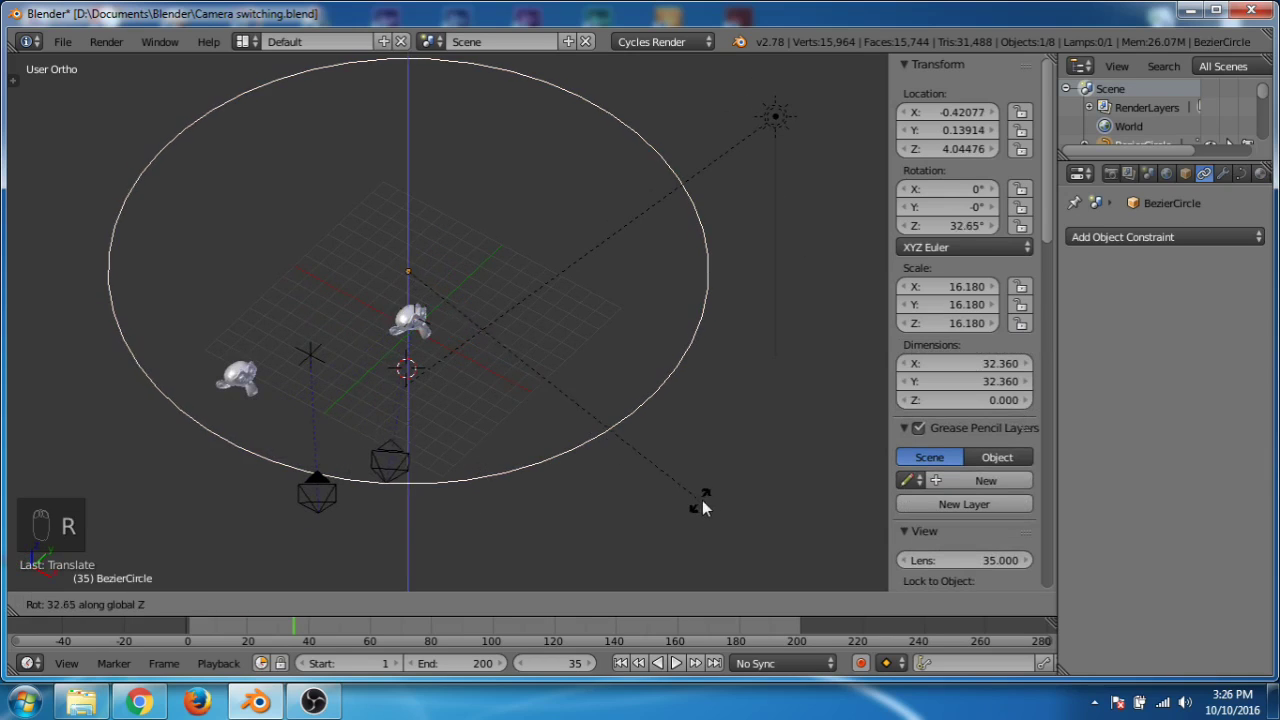
{"action": "left_click", "coordinate": [727, 495]}
{"action": "middle_click_drag", "start_coordinate": [501, 411], "coordinate": [416, 420]}
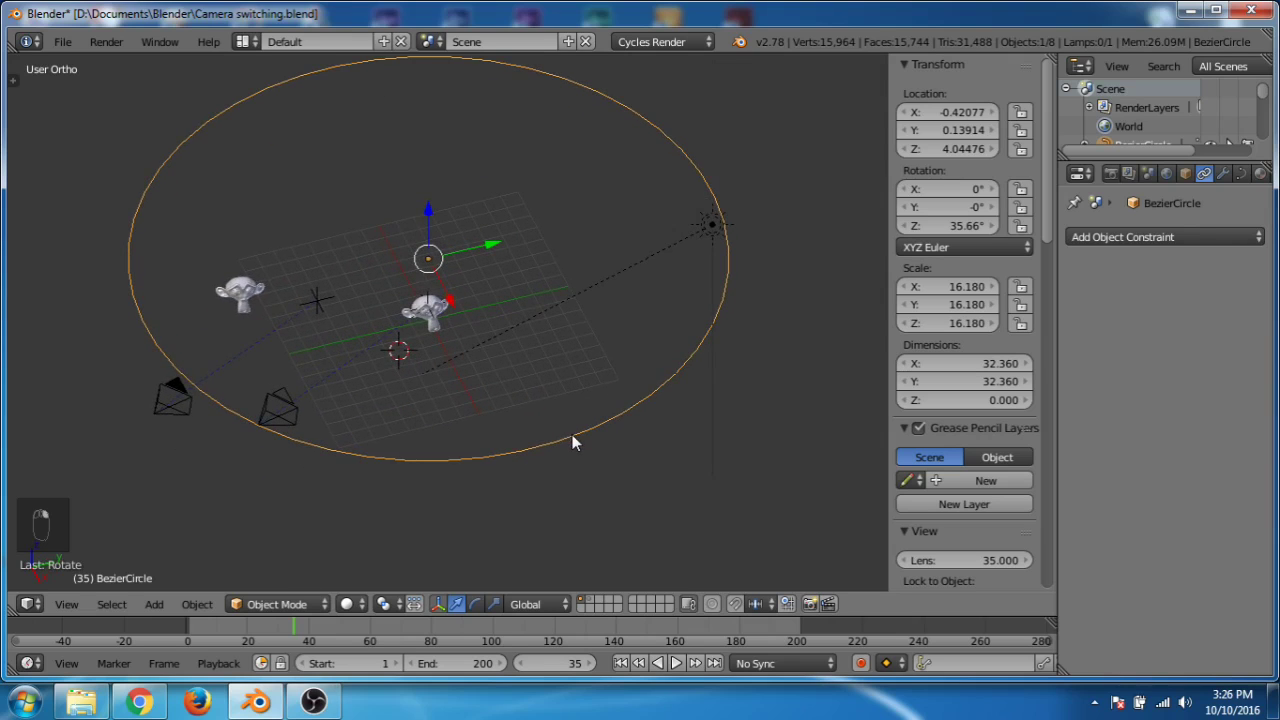
Step: Show the Bezier circle's Path Animation settings, preview the camera motion, and set the current frame to 81
{"action": "left_click", "coordinate": [1241, 174]}
{"action": "scroll", "coordinate": [1141, 256], "scroll_direction": "down", "scroll_amount": 5}
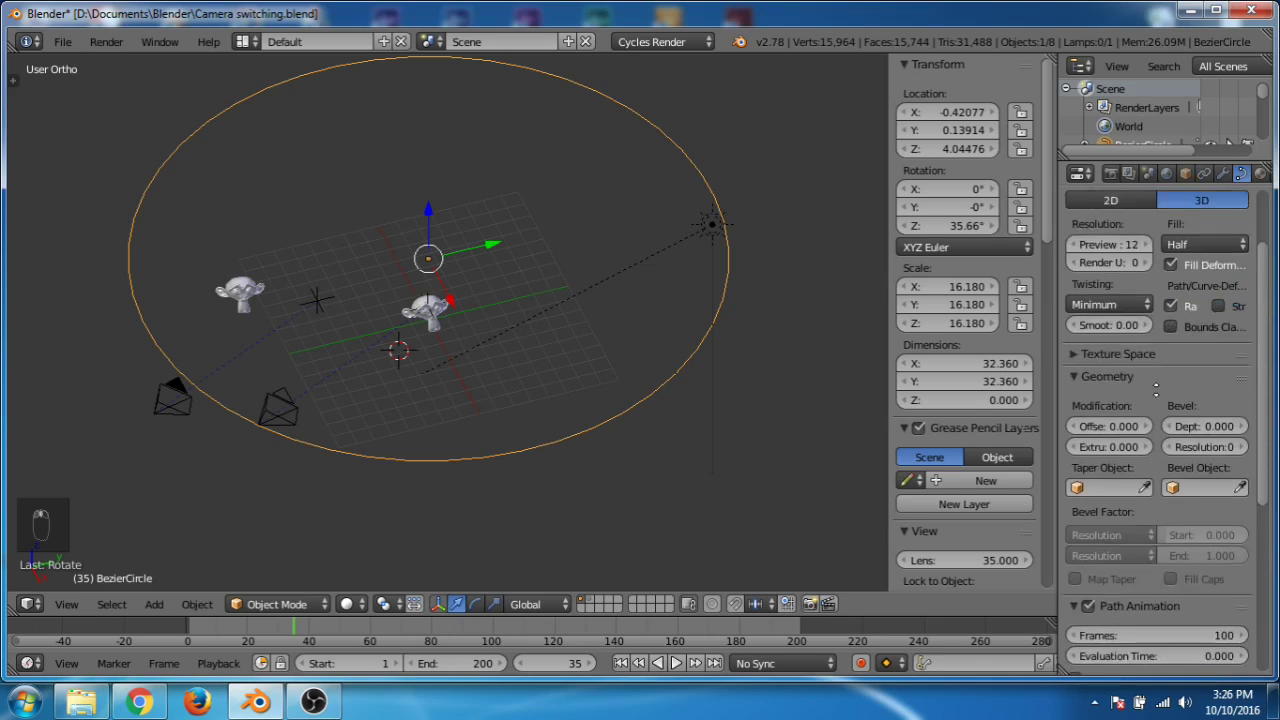
{"action": "scroll", "coordinate": [1141, 256], "scroll_direction": "down", "scroll_amount": 1}
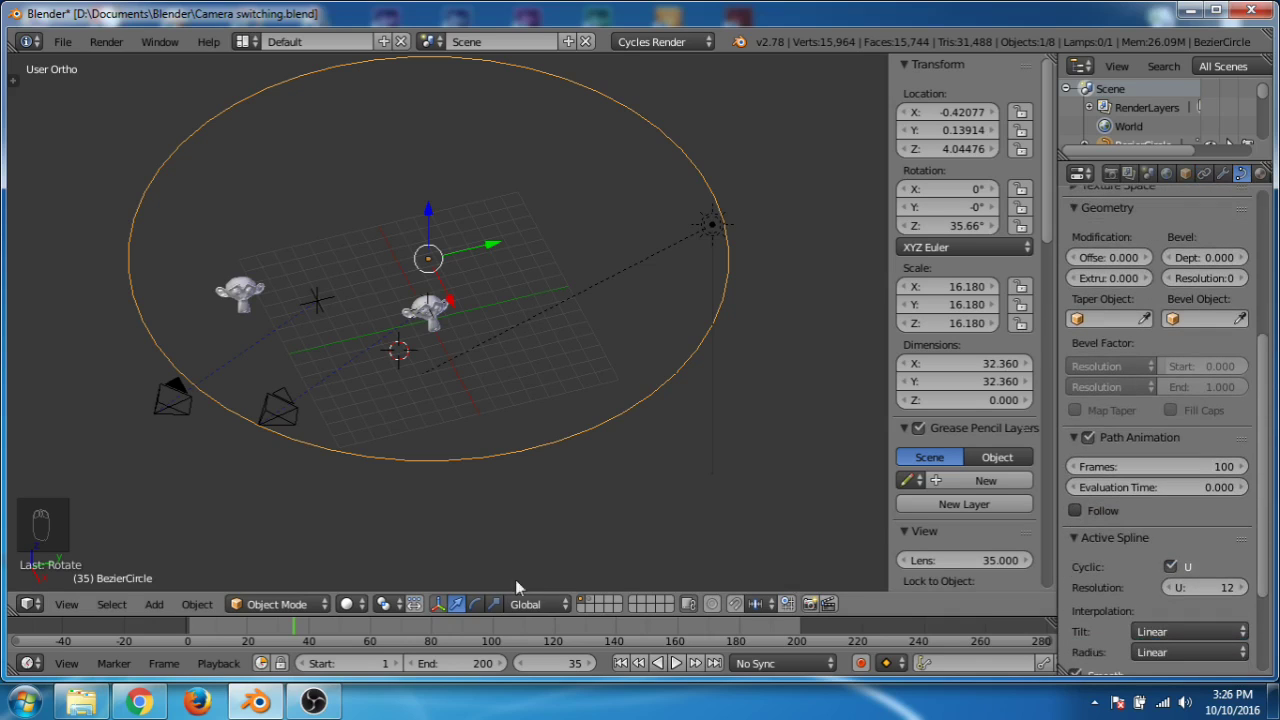
{"action": "key", "text": "alt+a"}
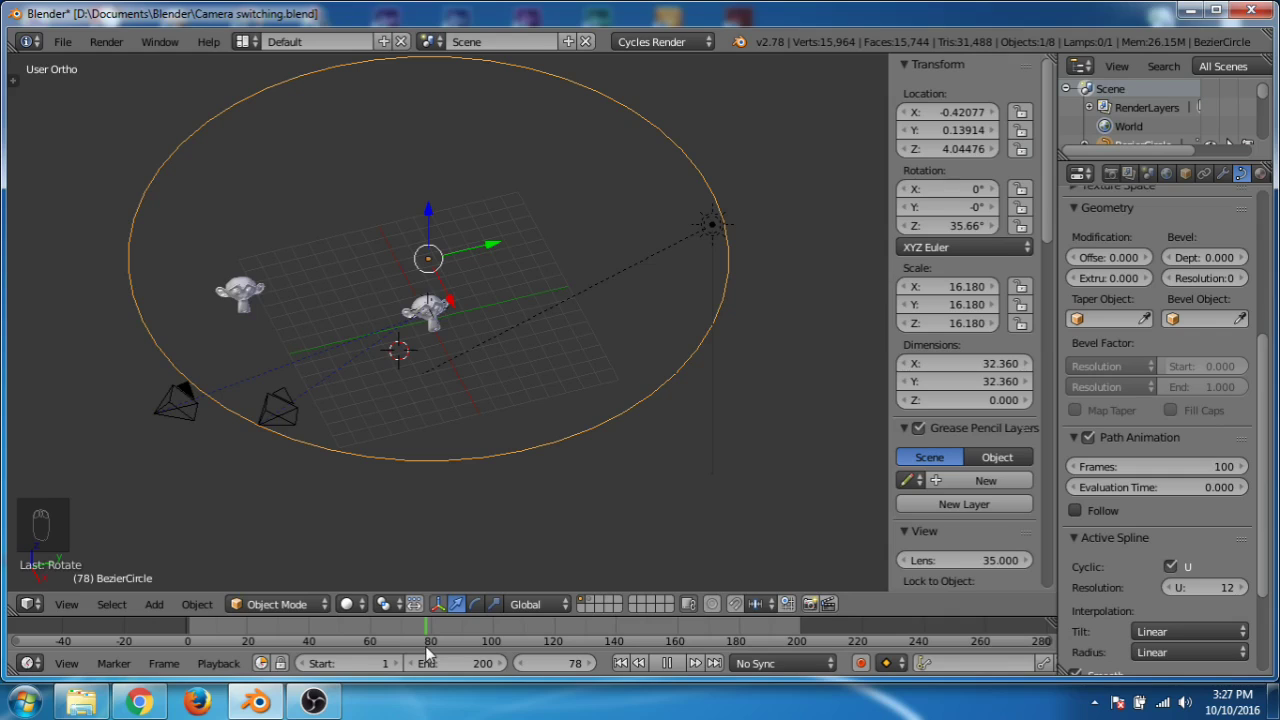
{"action": "key", "text": "alt+a"}
{"action": "left_click", "coordinate": [587, 663]}
{"action": "left_click", "coordinate": [587, 663]}
{"action": "left_click", "coordinate": [587, 663]}
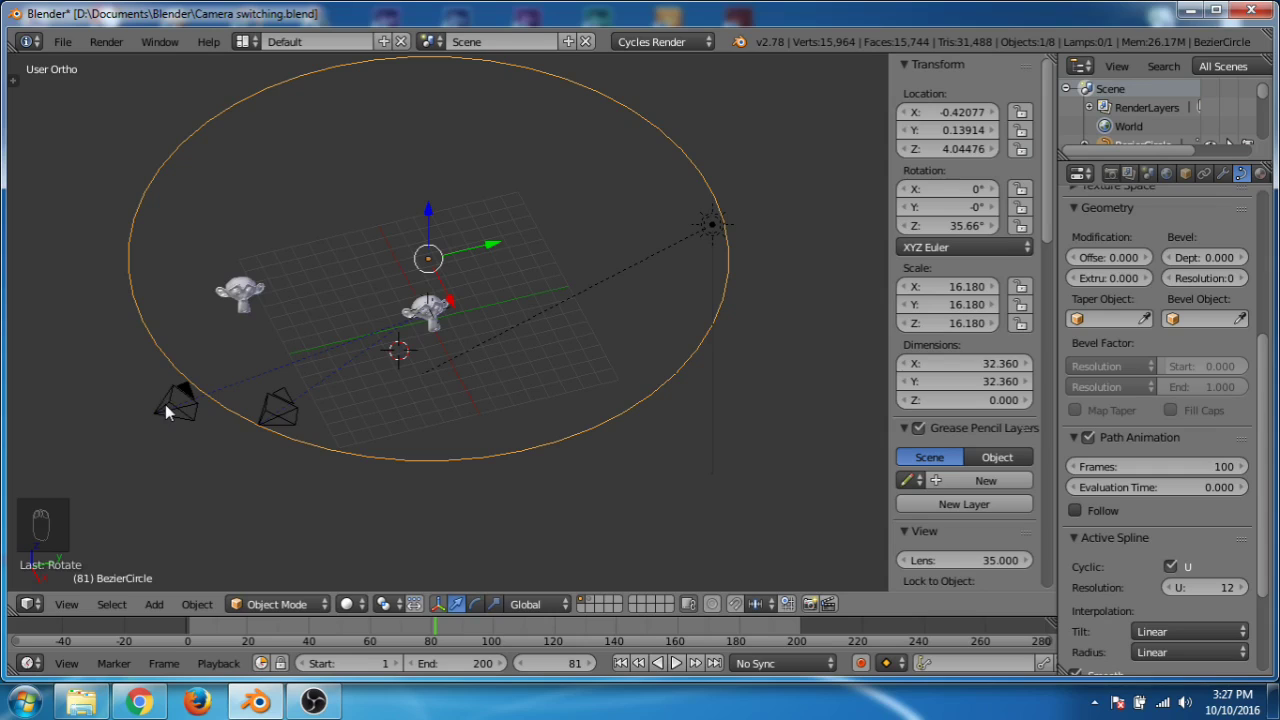
{"action": "key", "text": "shift+alt+a"}
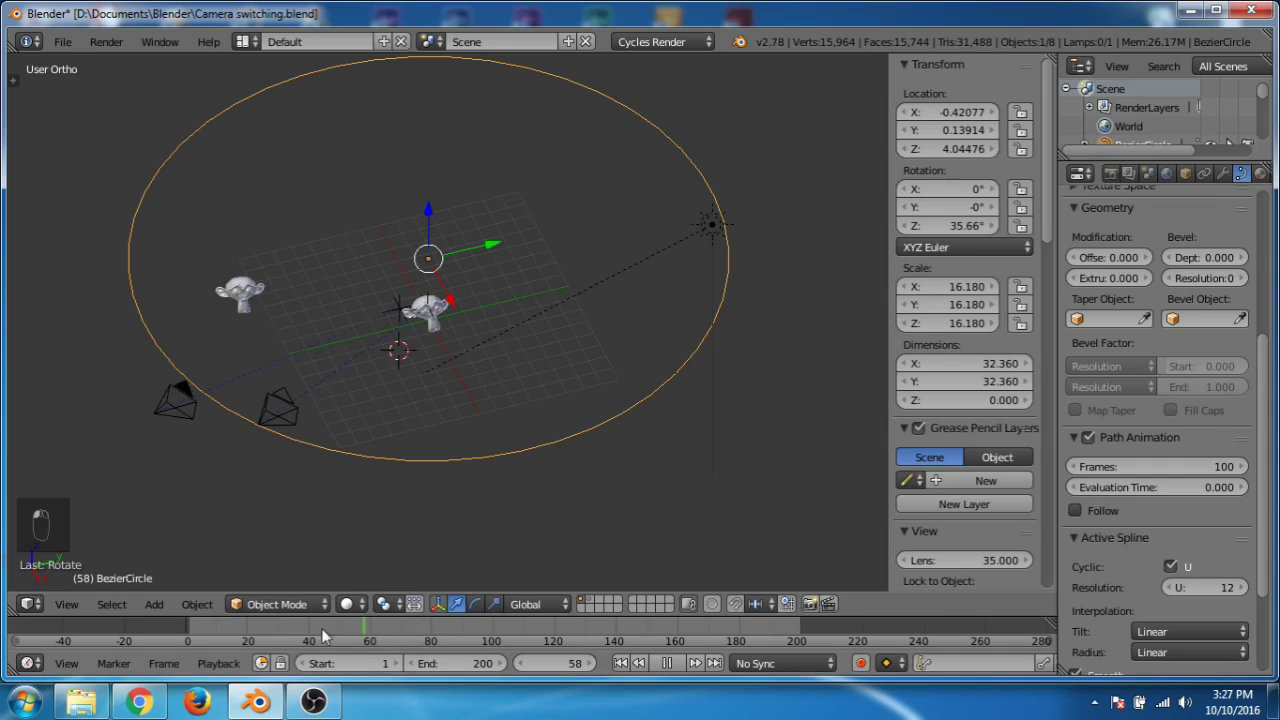
{"action": "left_click", "coordinate": [428, 626]}
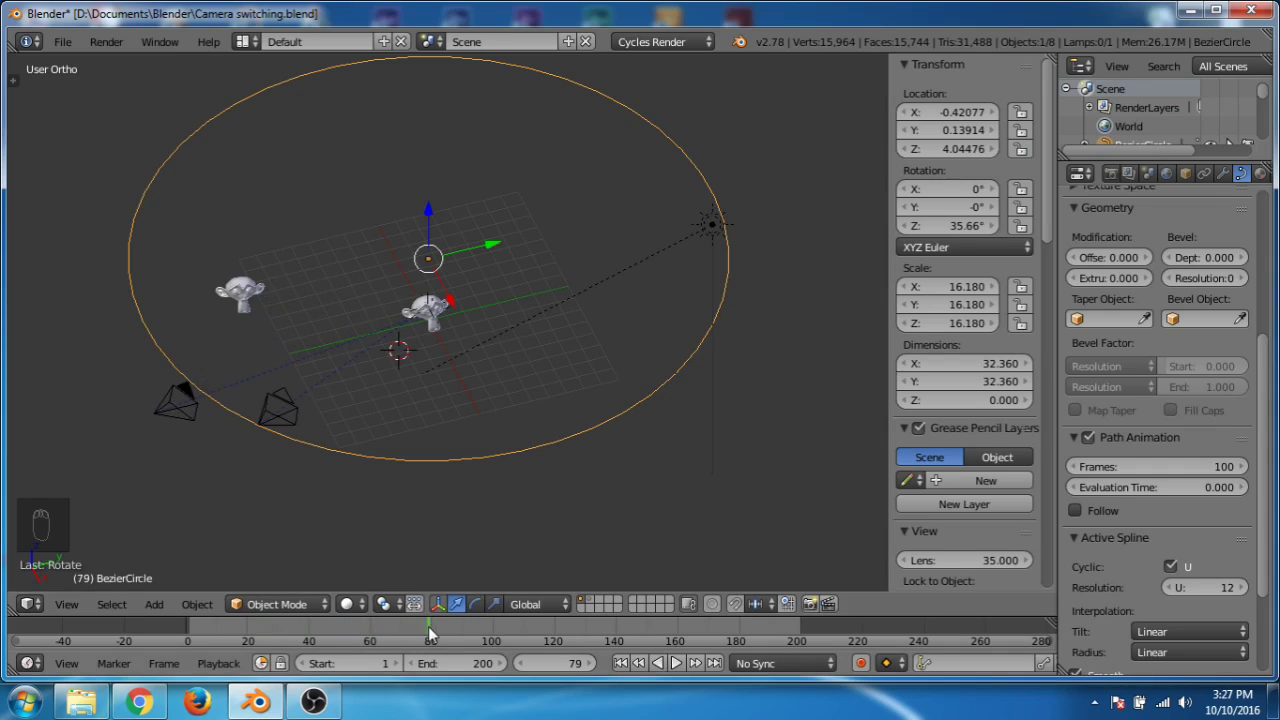
{"action": "left_click", "coordinate": [593, 662]}
{"action": "left_click", "coordinate": [593, 662]}
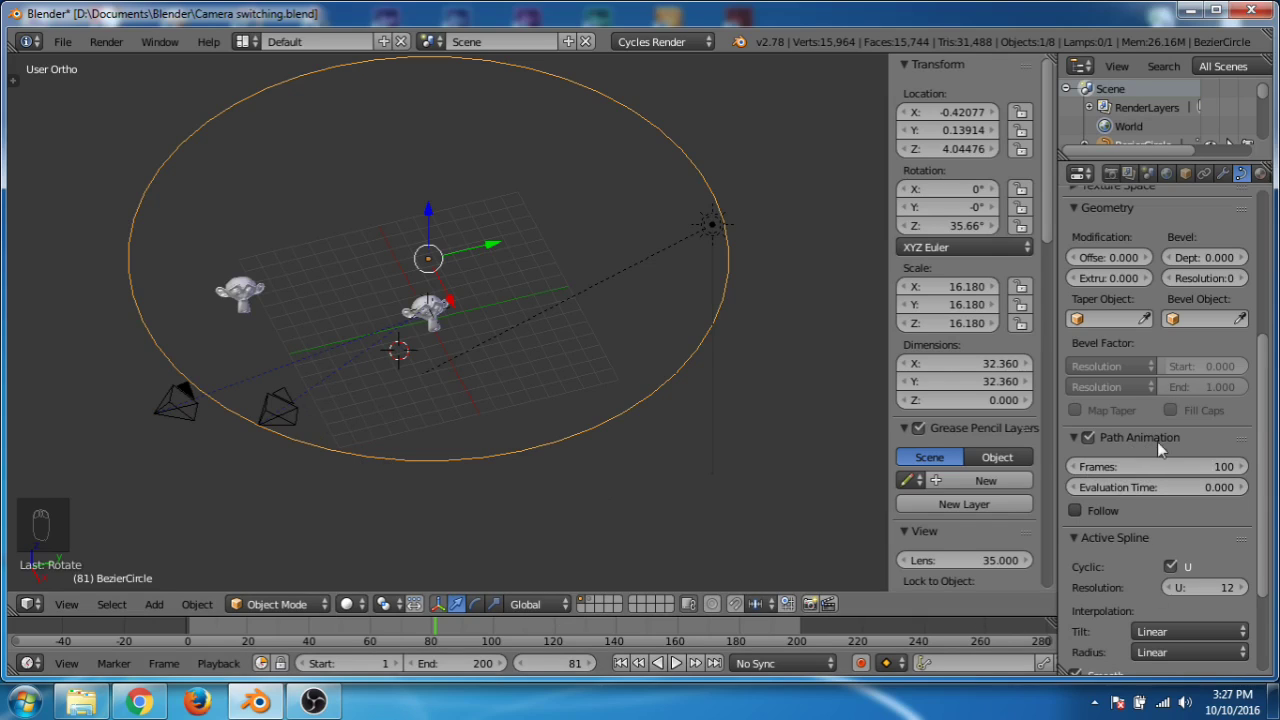
Step: Set the Bezier circle's path length to 180 frames and keyframe its Evaluation Time of 0 at frame 81
{"action": "left_click", "coordinate": [1141, 467]}
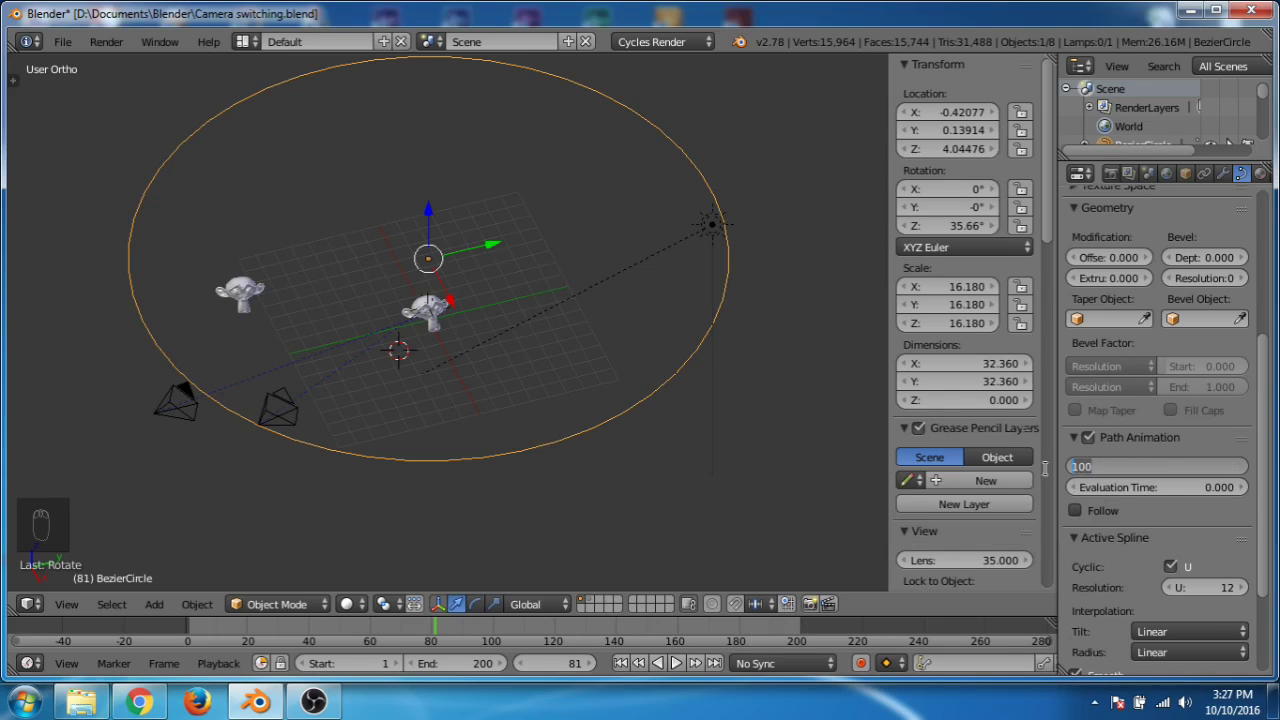
{"action": "type", "text": "180"}
{"action": "key", "text": "Return"}
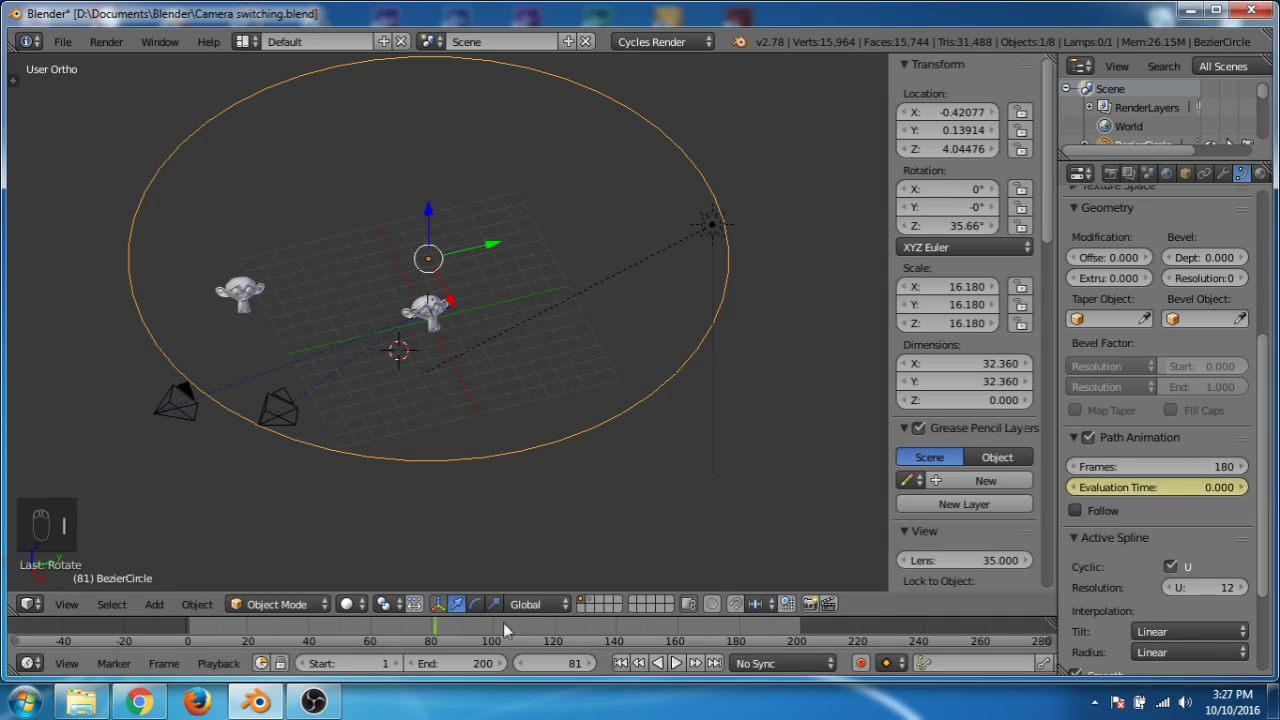
Step: Go to frame 180, set the path's Evaluation Time to 180, and insert a keyframe on it
{"action": "left_click_drag", "start_coordinate": [436, 635], "coordinate": [635, 633]}
{"action": "left_click", "coordinate": [563, 664]}
{"action": "type", "text": "1"}
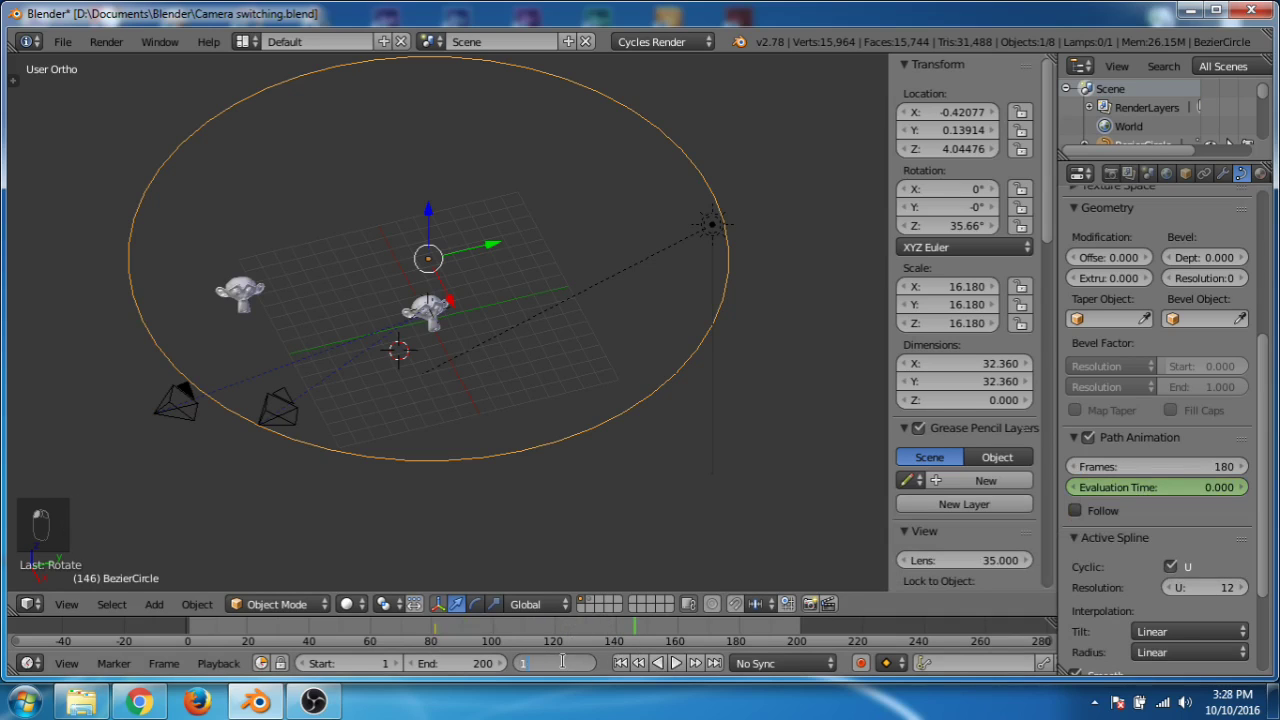
{"action": "type", "text": "80"}
{"action": "key", "text": "Return"}
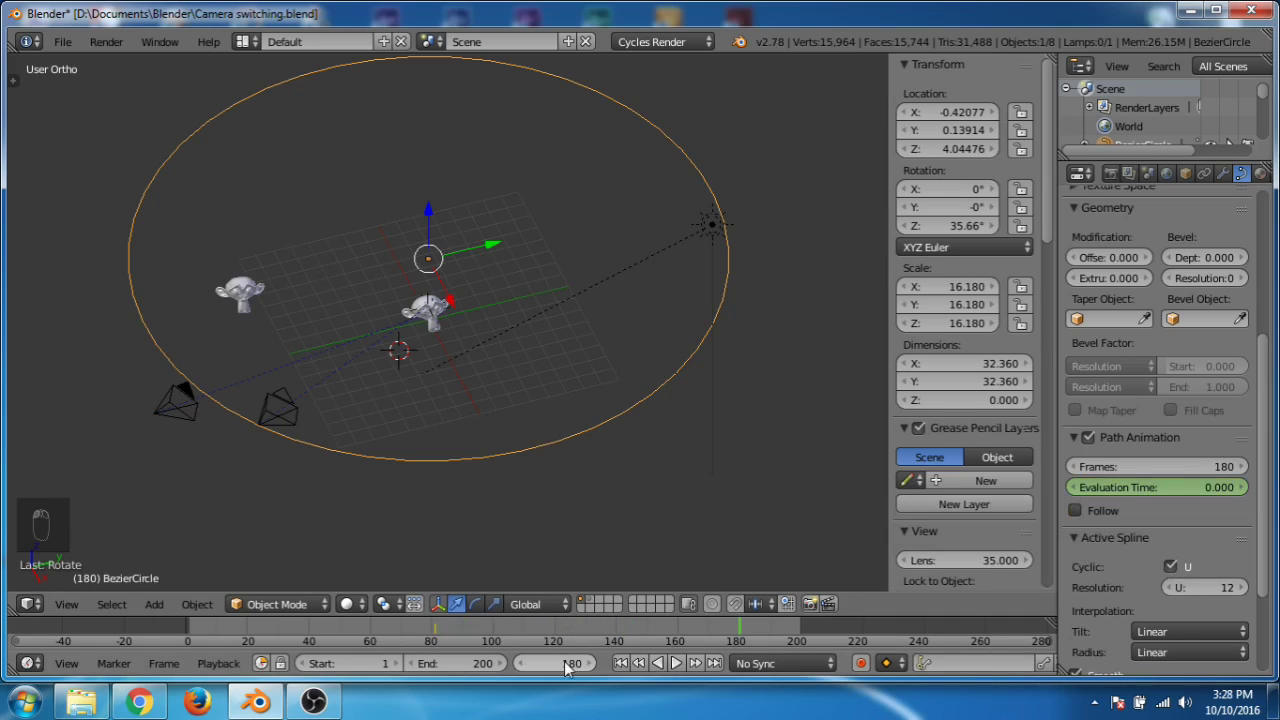
{"action": "left_click", "coordinate": [1152, 486]}
{"action": "type", "text": "180"}
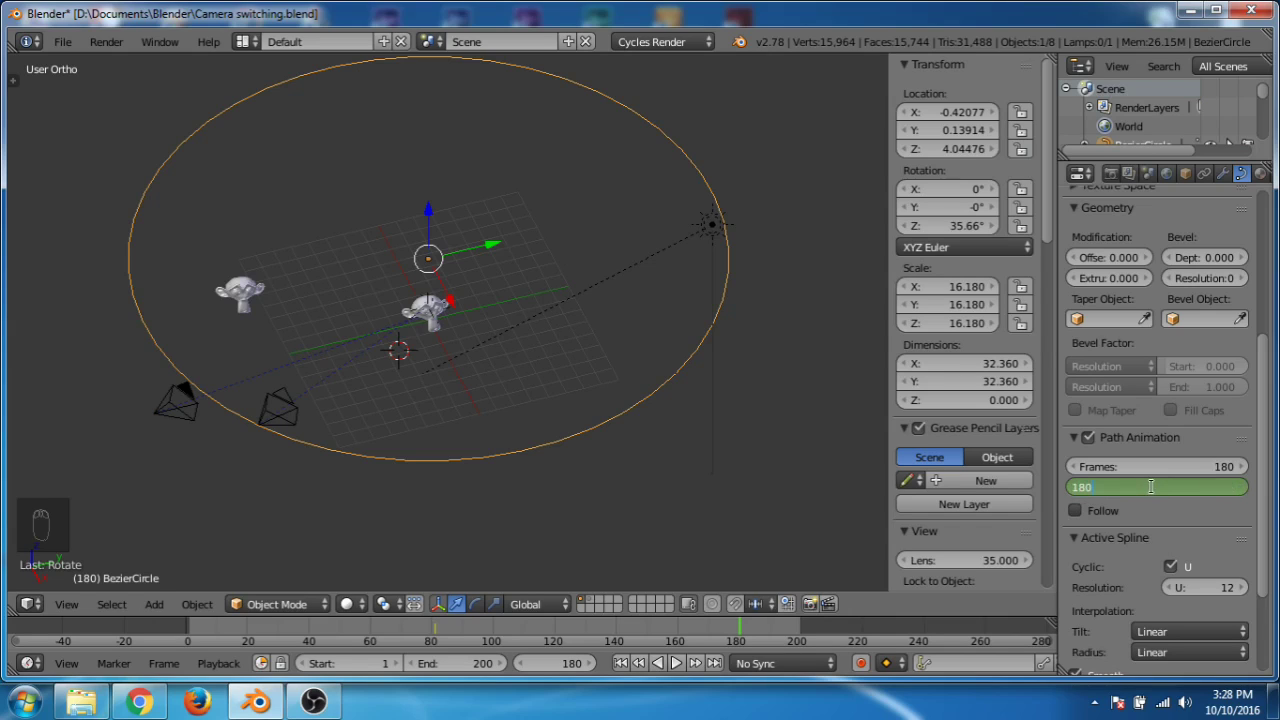
{"action": "key", "text": "Return"}
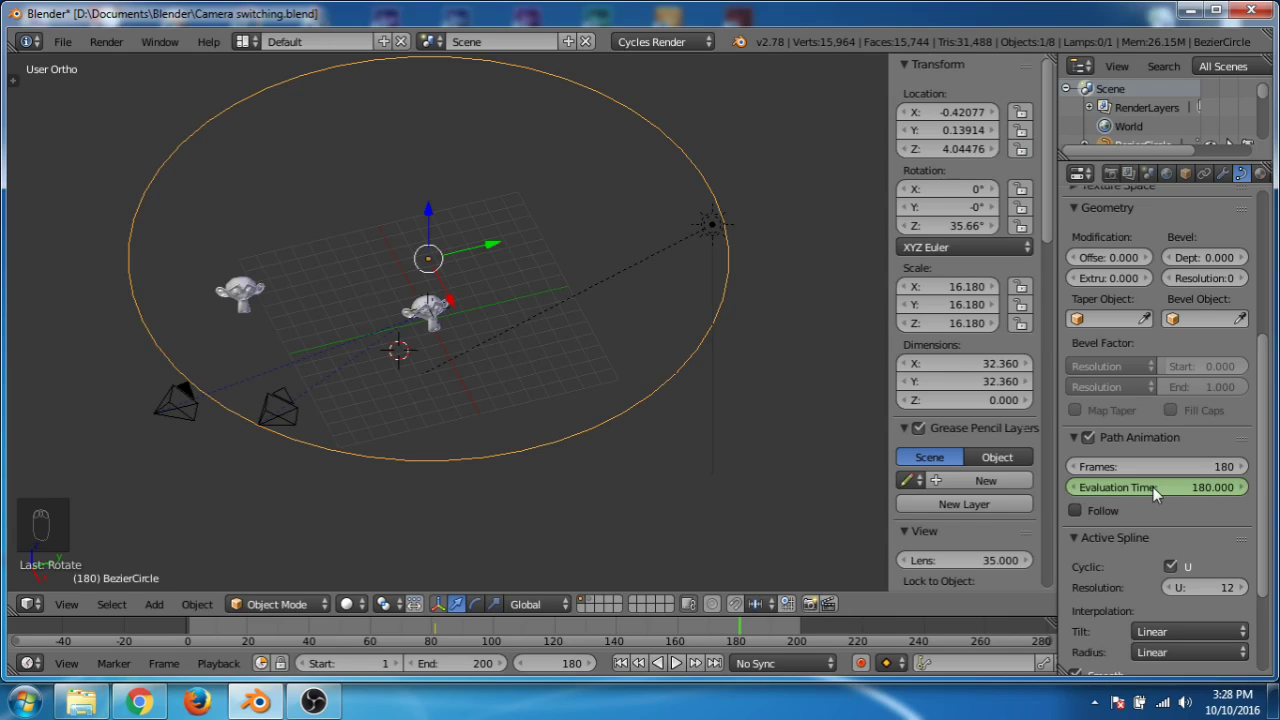
{"action": "key", "text": "i"}
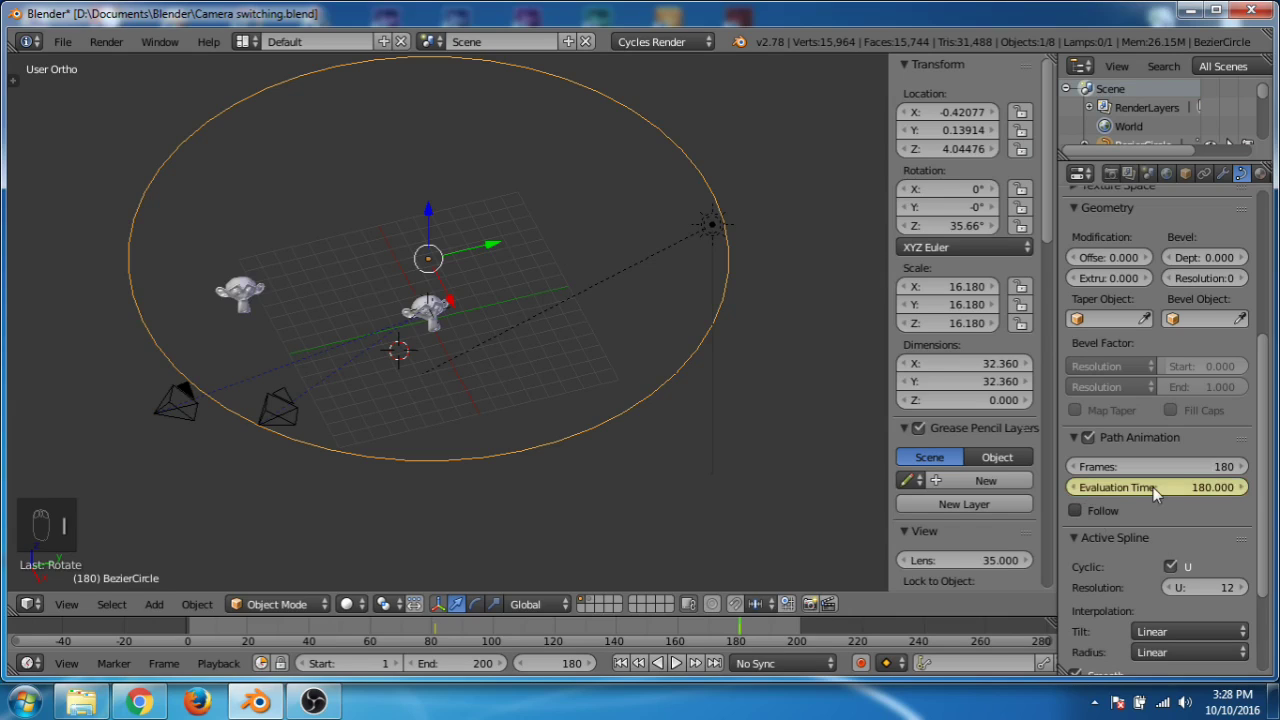
Step: Play and scrub the animation from around frame 81 to check how the second camera travels along the circle
{"action": "left_click", "coordinate": [437, 636]}
{"action": "key", "text": "alt+a"}
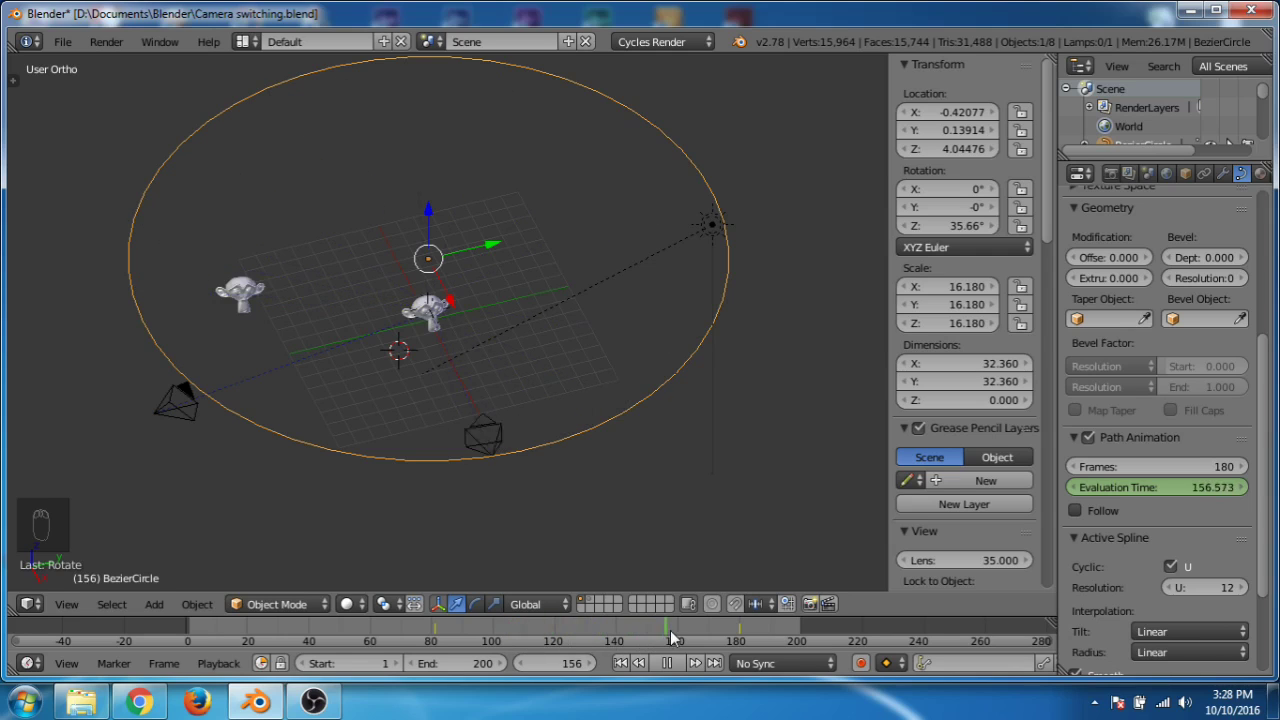
{"action": "left_click", "coordinate": [615, 642]}
{"action": "left_click_drag", "start_coordinate": [615, 645], "coordinate": [657, 639]}
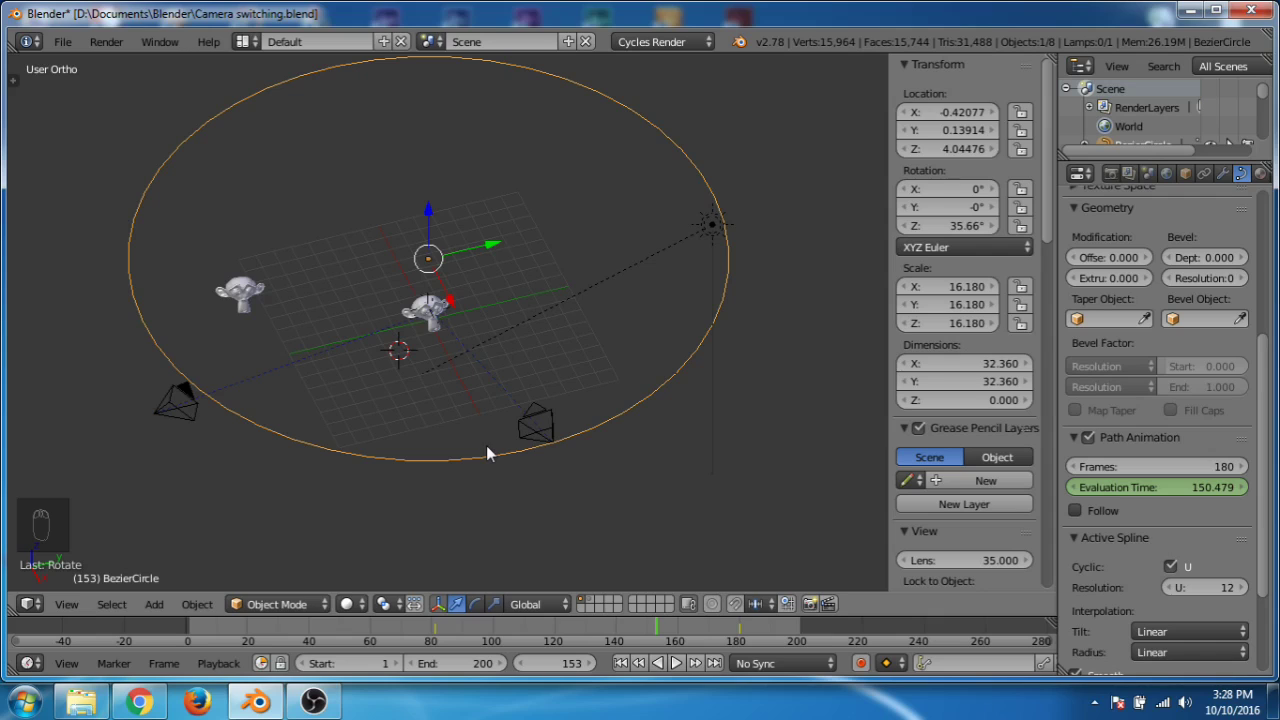
Step: Rotate the Bezier circle 180° around the Y axis to reverse the camera's travel direction
{"action": "key", "text": "r"}
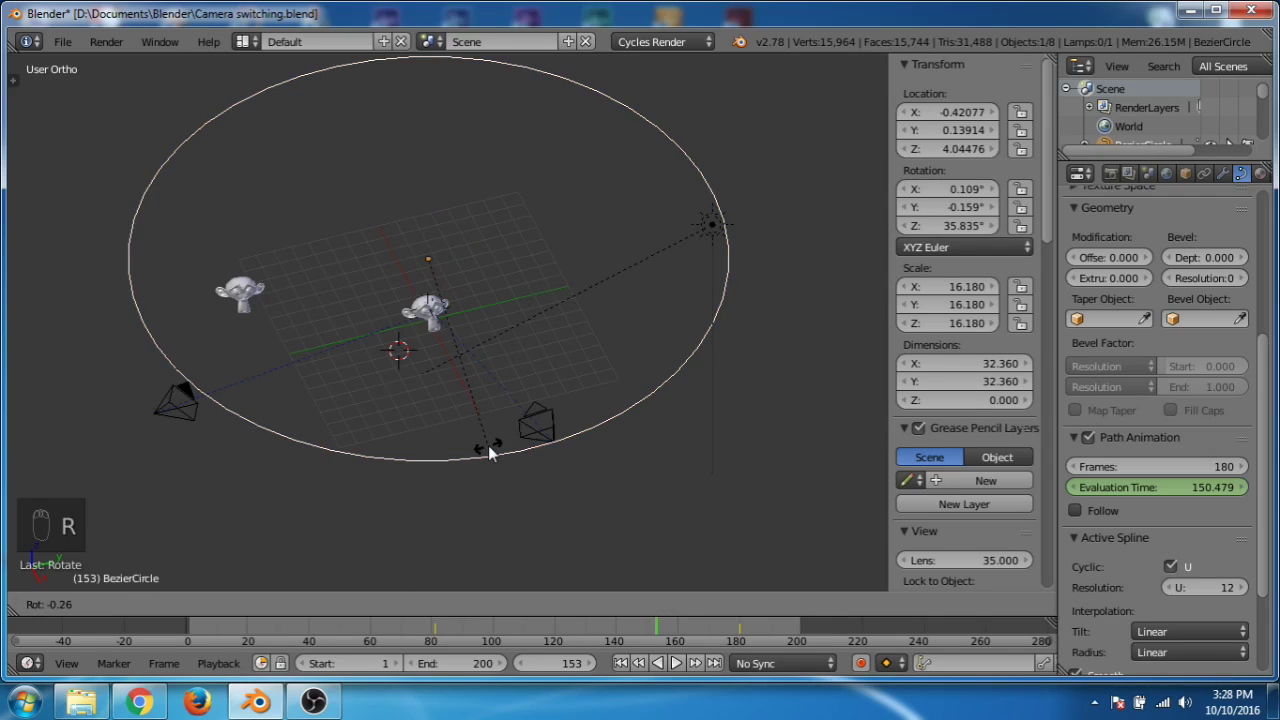
{"action": "right_click", "coordinate": [489, 452]}
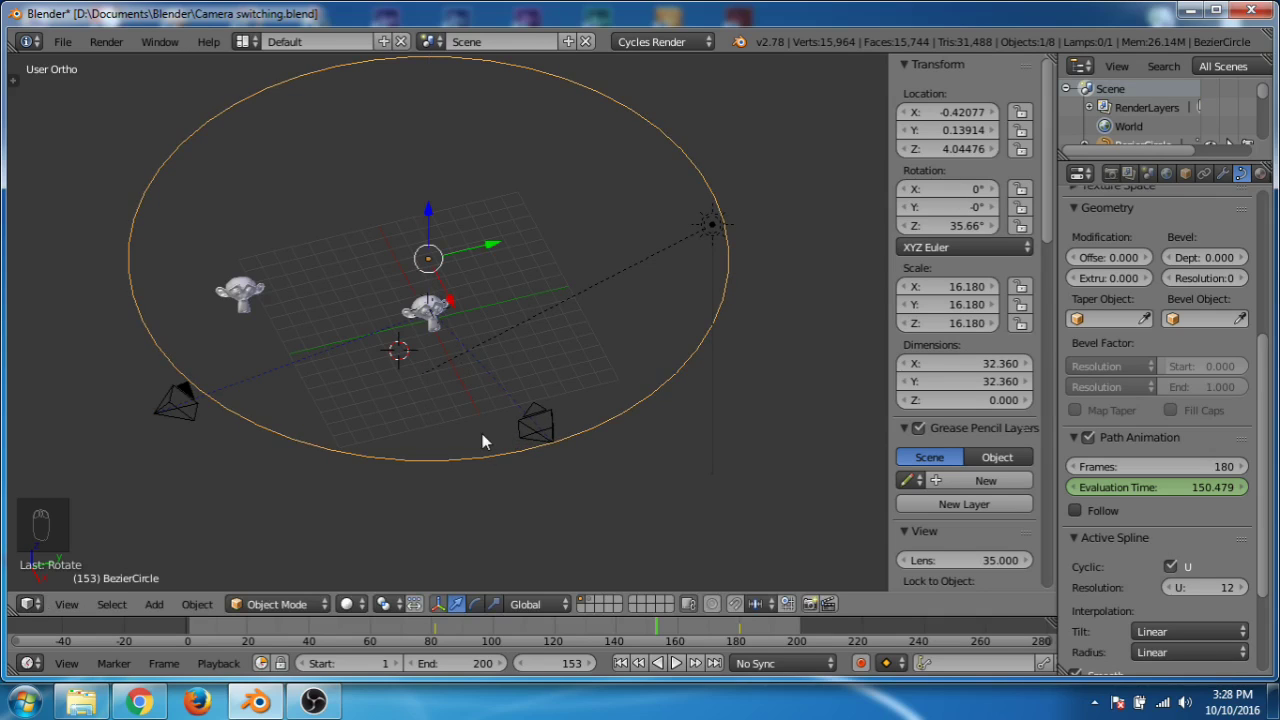
{"action": "key", "text": "r"}
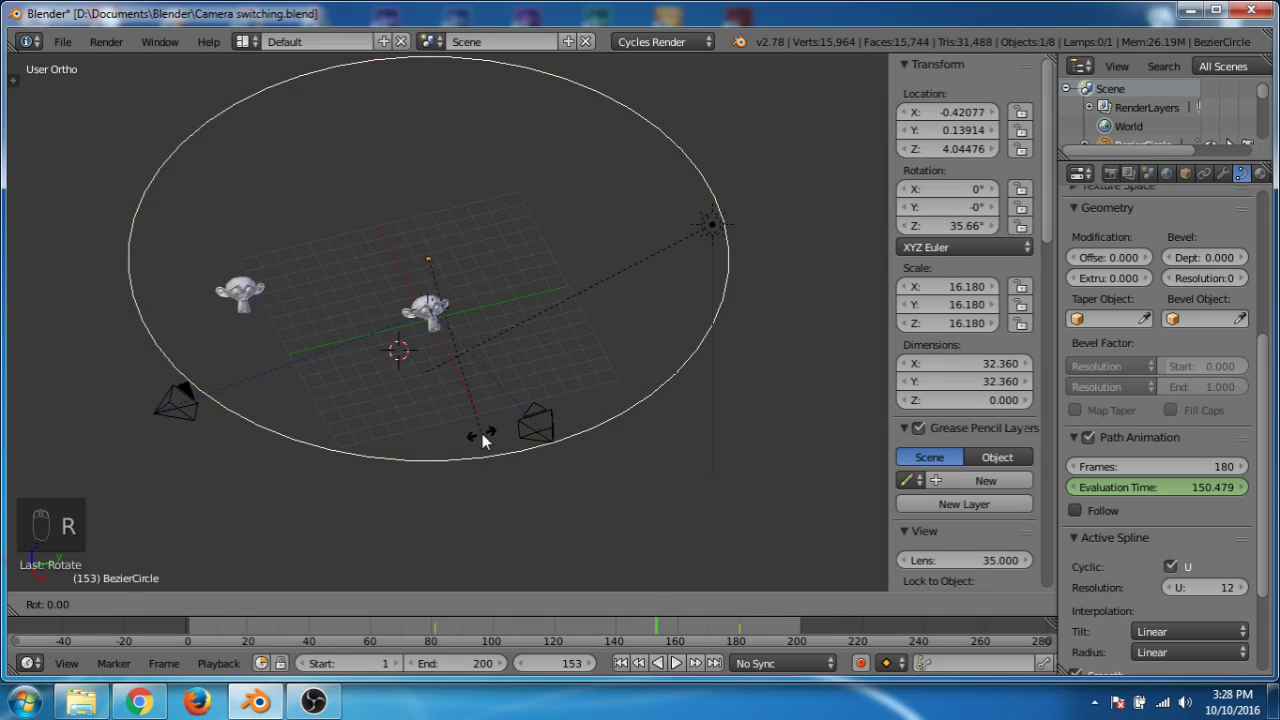
{"action": "key", "text": "y"}
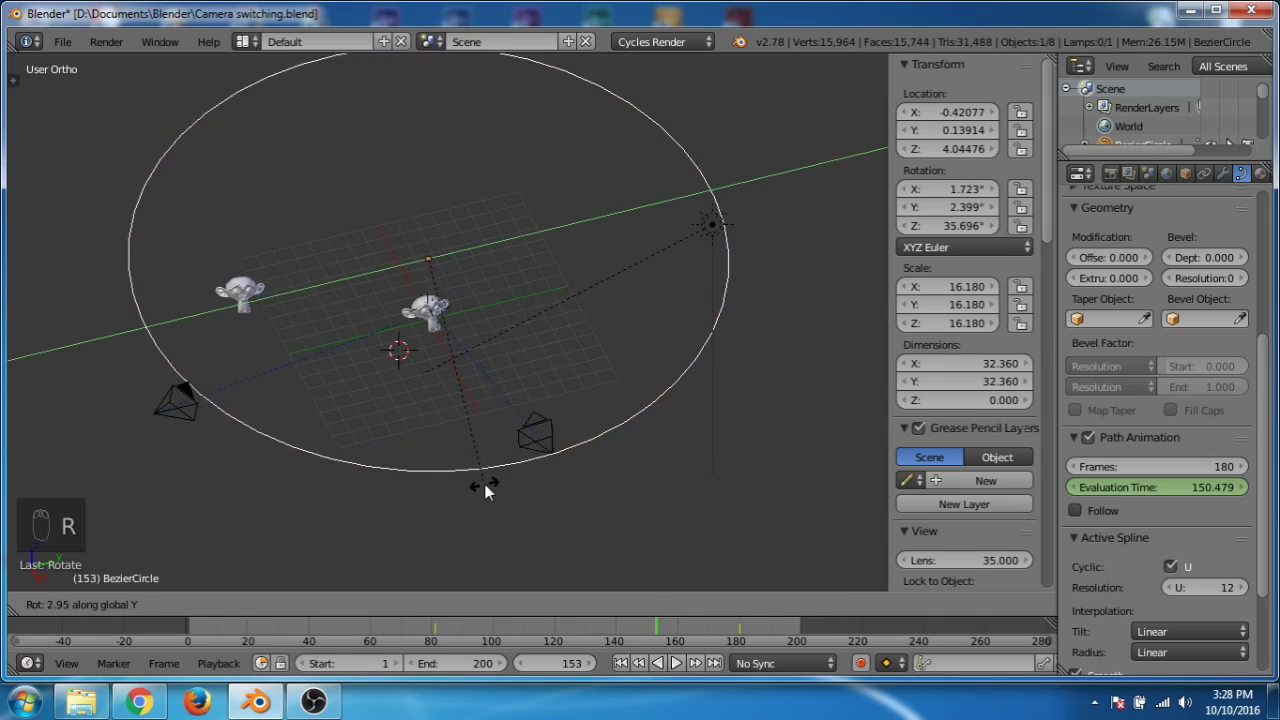
{"action": "type", "text": "180"}
{"action": "key", "text": "Return"}
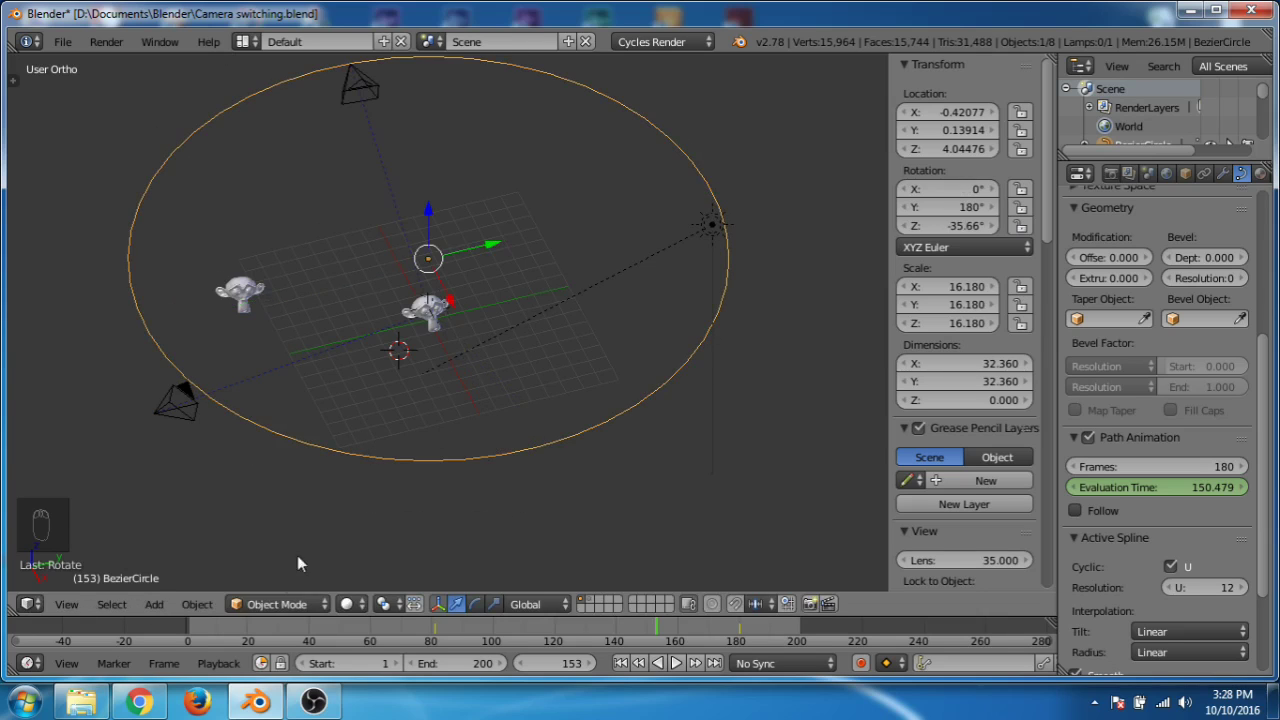
Step: At frame 85, rotate the Bezier circle about 80° around Z to reposition the second camera's start
{"action": "left_click_drag", "start_coordinate": [424, 631], "coordinate": [446, 631]}
{"action": "key", "text": "r"}
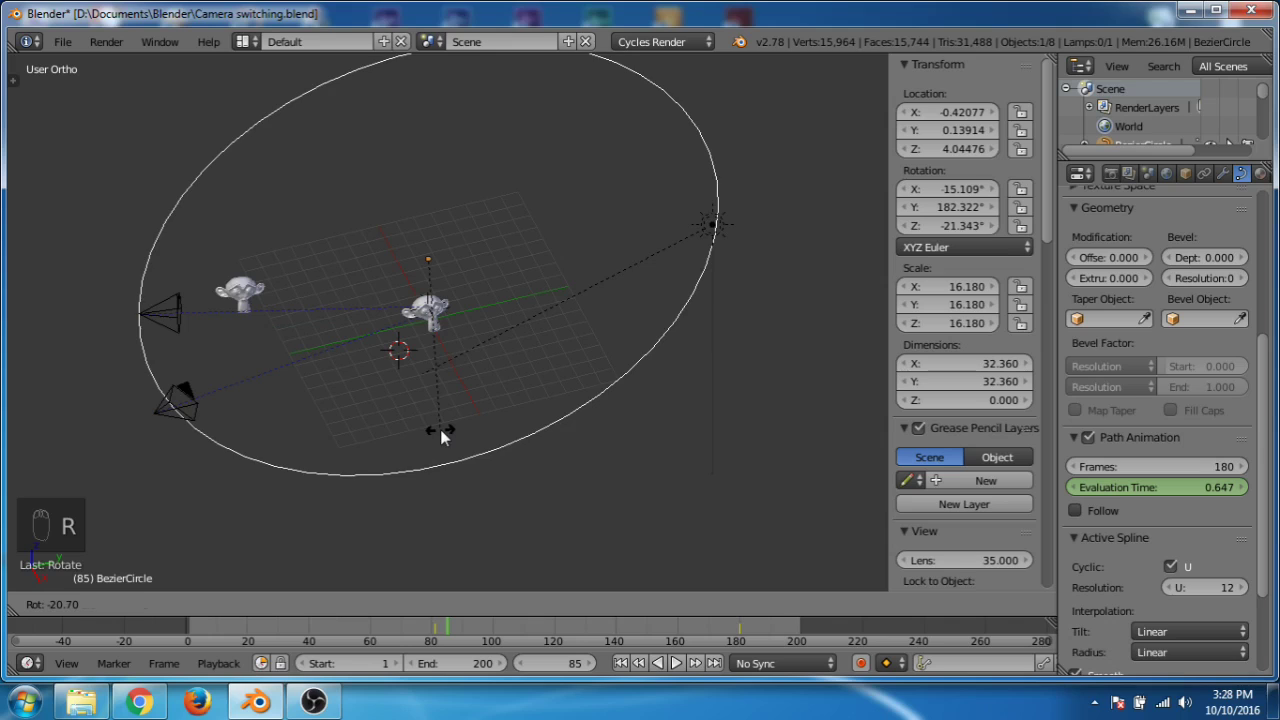
{"action": "key", "text": "z"}
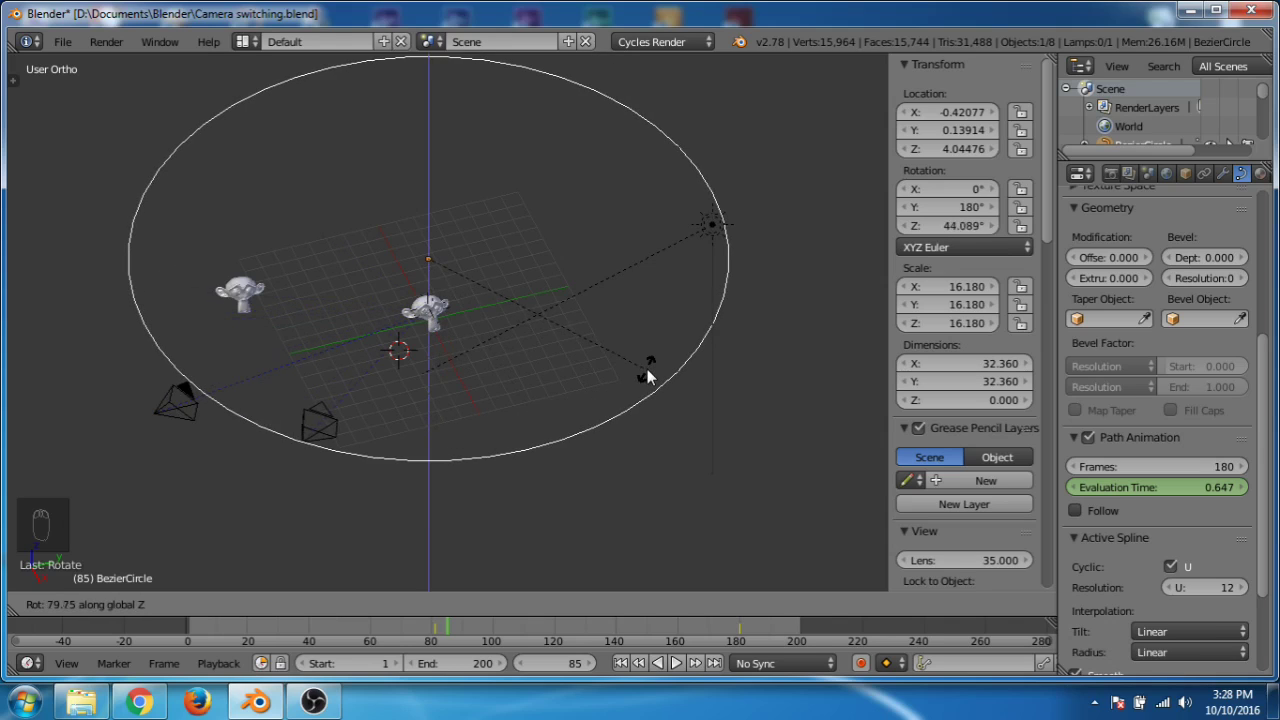
{"action": "left_click", "coordinate": [647, 369]}
Step: Replay and scrub the animation to check the second camera's reversed path around the monkey heads
{"action": "key", "text": "alt+a"}
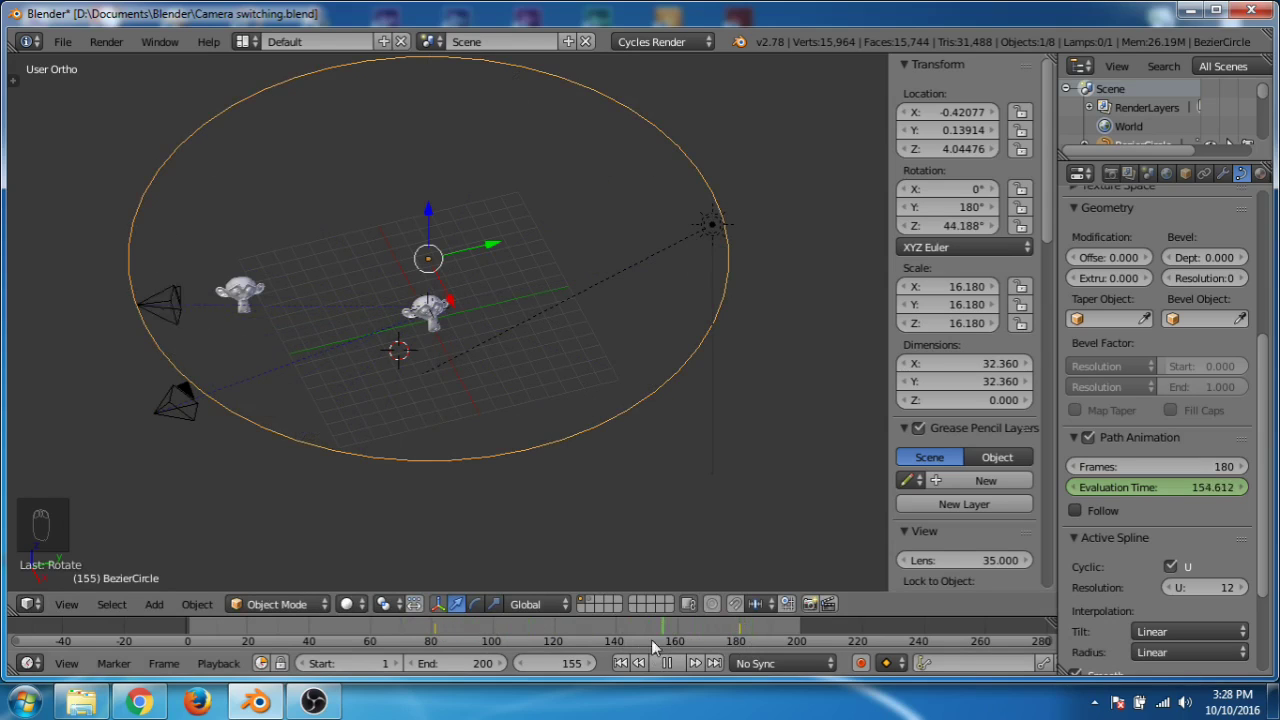
{"action": "left_click", "coordinate": [468, 635]}
{"action": "left_click_drag", "start_coordinate": [468, 635], "coordinate": [482, 637]}
Step: Add a third camera and clear its rotation and location so it sits at the world origin
{"action": "middle_click_drag", "start_coordinate": [397, 376], "coordinate": [460, 401]}
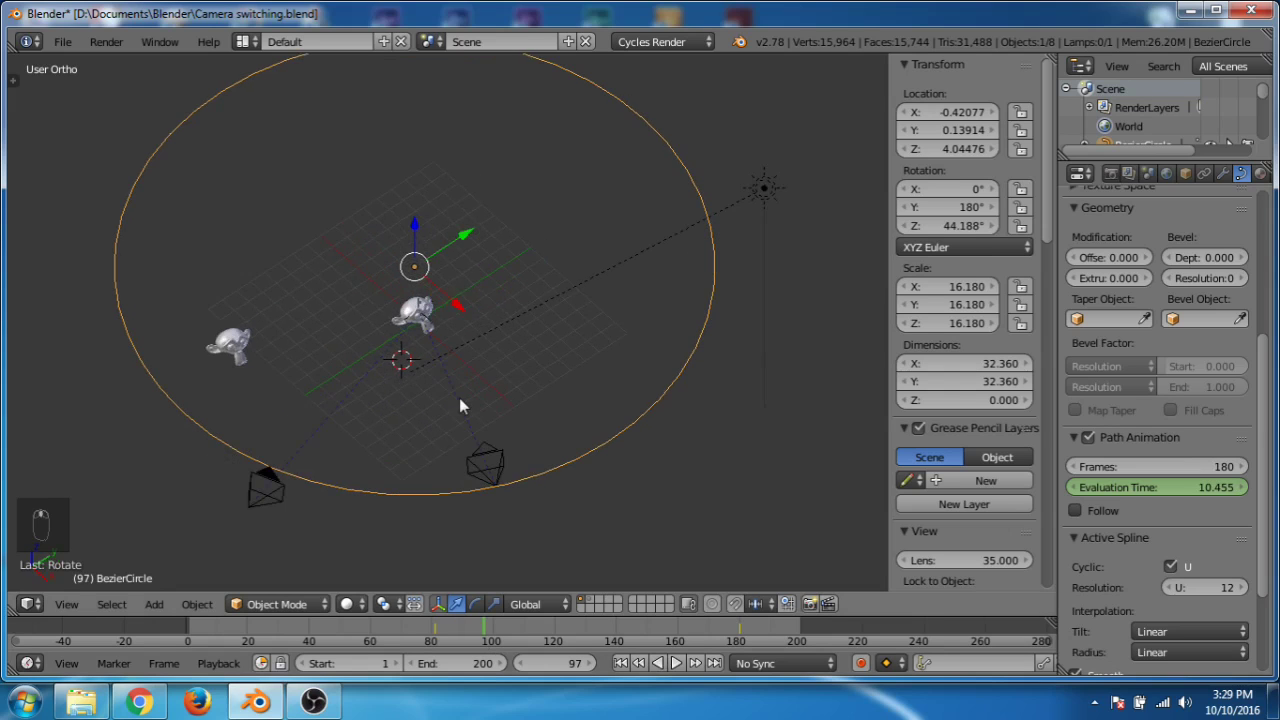
{"action": "key", "text": "shift+a"}
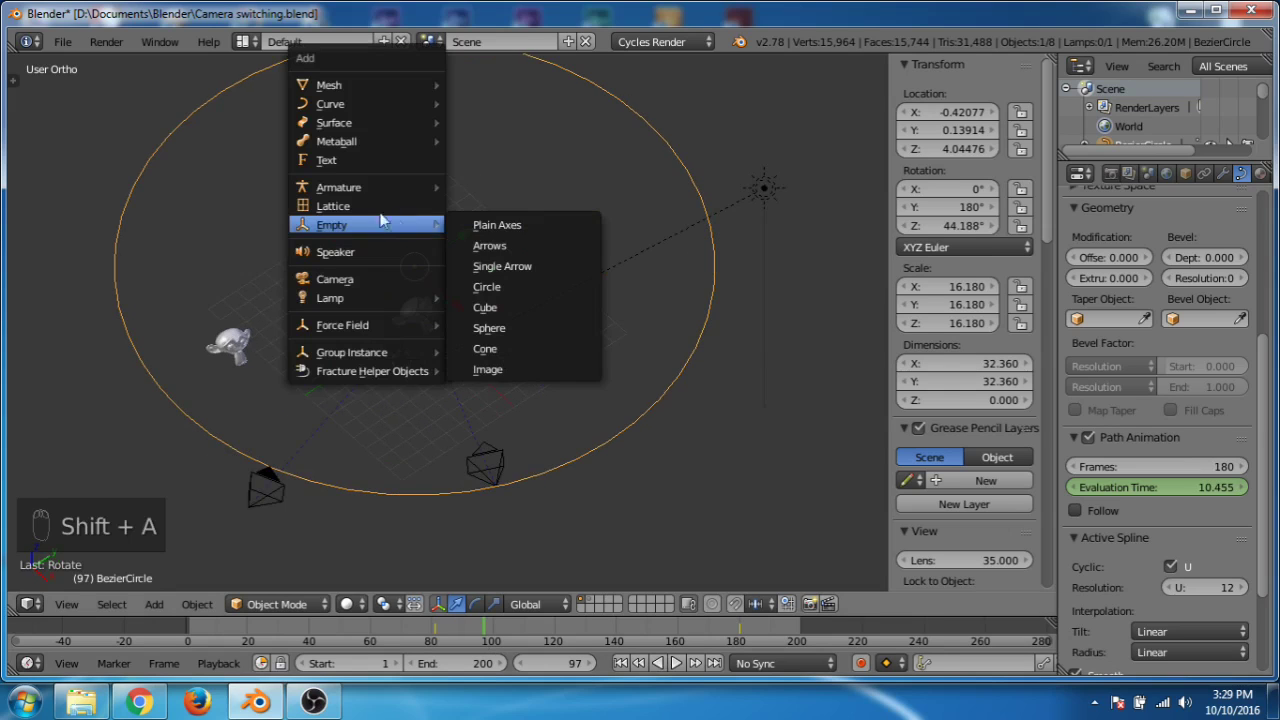
{"action": "left_click", "coordinate": [372, 286]}
{"action": "middle_click_drag", "start_coordinate": [386, 295], "coordinate": [284, 329]}
{"action": "key", "text": "alt+r"}
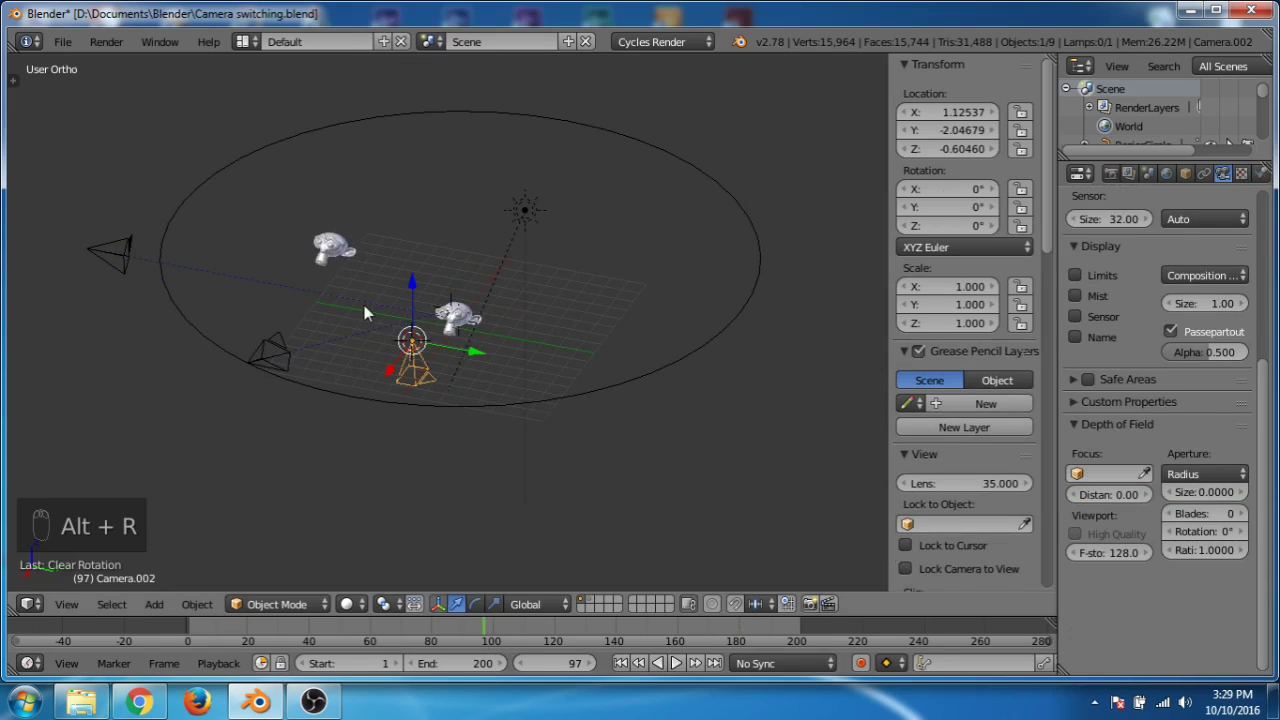
{"action": "key", "text": "alt+g"}
{"action": "mouse_move", "coordinate": [465, 358]}
{"action": "middle_mouse_down"}
{"action": "mouse_move", "coordinate": [573, 368]}
{"action": "mouse_move", "coordinate": [403, 319]}
{"action": "mouse_move", "coordinate": [483, 350]}
{"action": "mouse_move", "coordinate": [398, 341]}
{"action": "mouse_move", "coordinate": [407, 349]}
{"action": "mouse_move", "coordinate": [478, 359]}
{"action": "middle_mouse_up"}
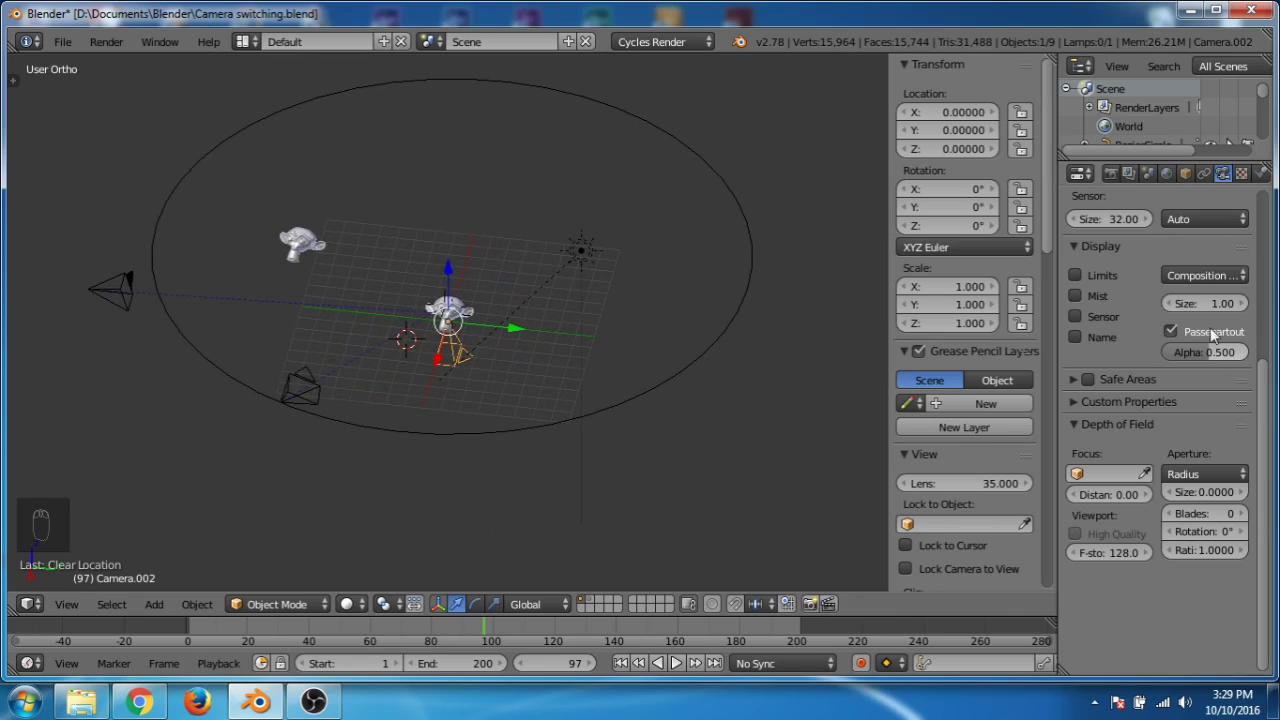
Step: Set the third camera's clipping end distance to 200
{"action": "scroll", "coordinate": [1177, 345], "scroll_direction": "up", "scroll_amount": 5}
{"action": "left_click", "coordinate": [1197, 300]}
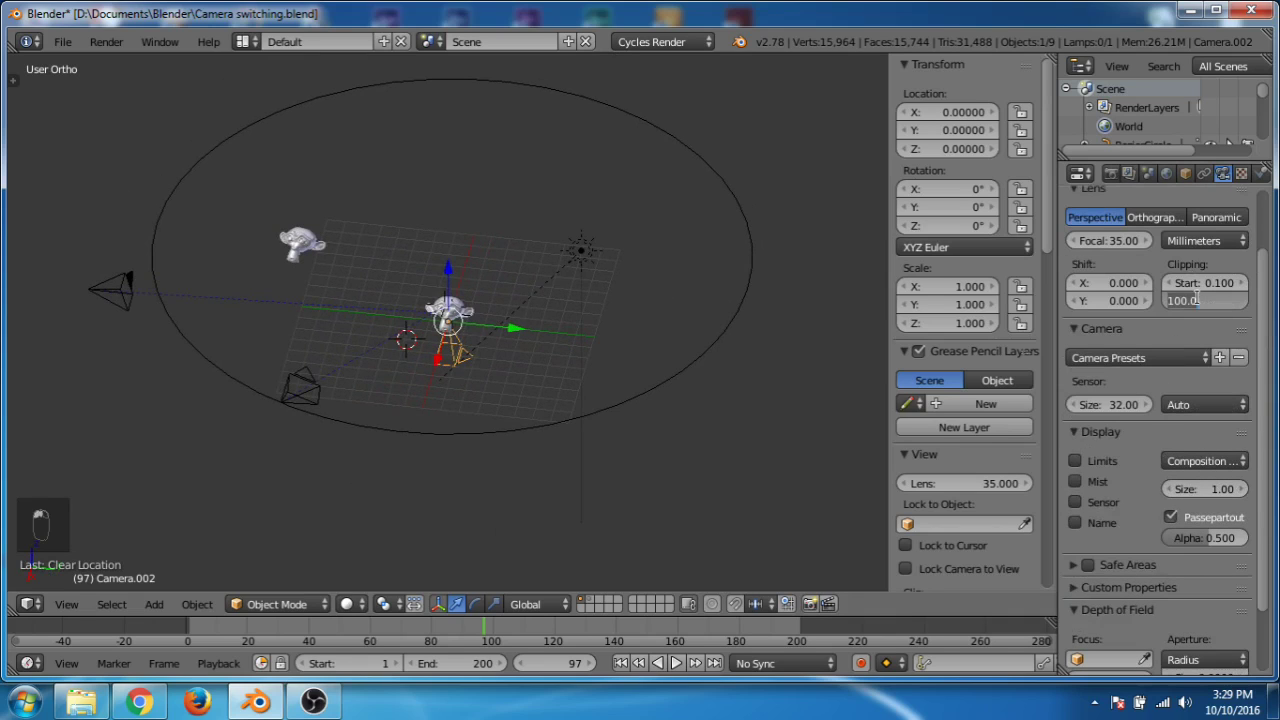
{"action": "type", "text": "200"}
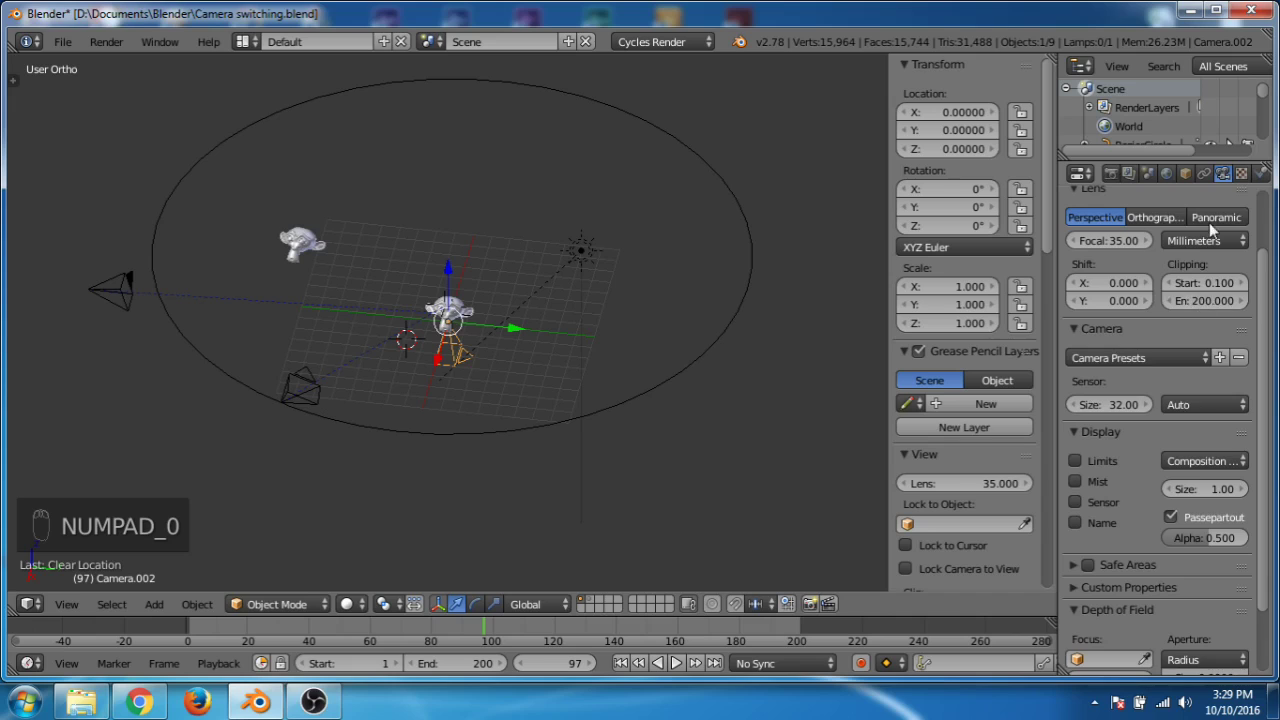
Step: Add a Track To constraint to the third camera targeting Empty.001, with To set to -Z and Up set to Y
{"action": "left_click", "coordinate": [1206, 173]}
{"action": "left_click", "coordinate": [1198, 238]}
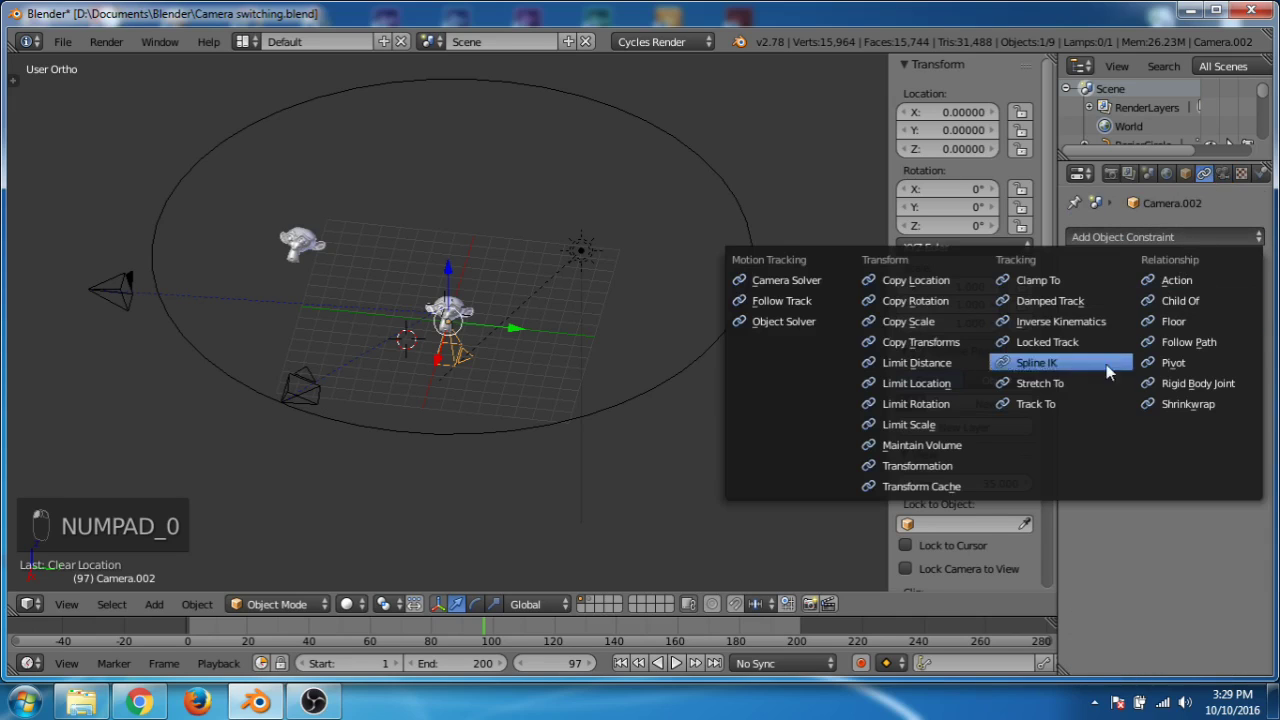
{"action": "left_click", "coordinate": [1059, 403]}
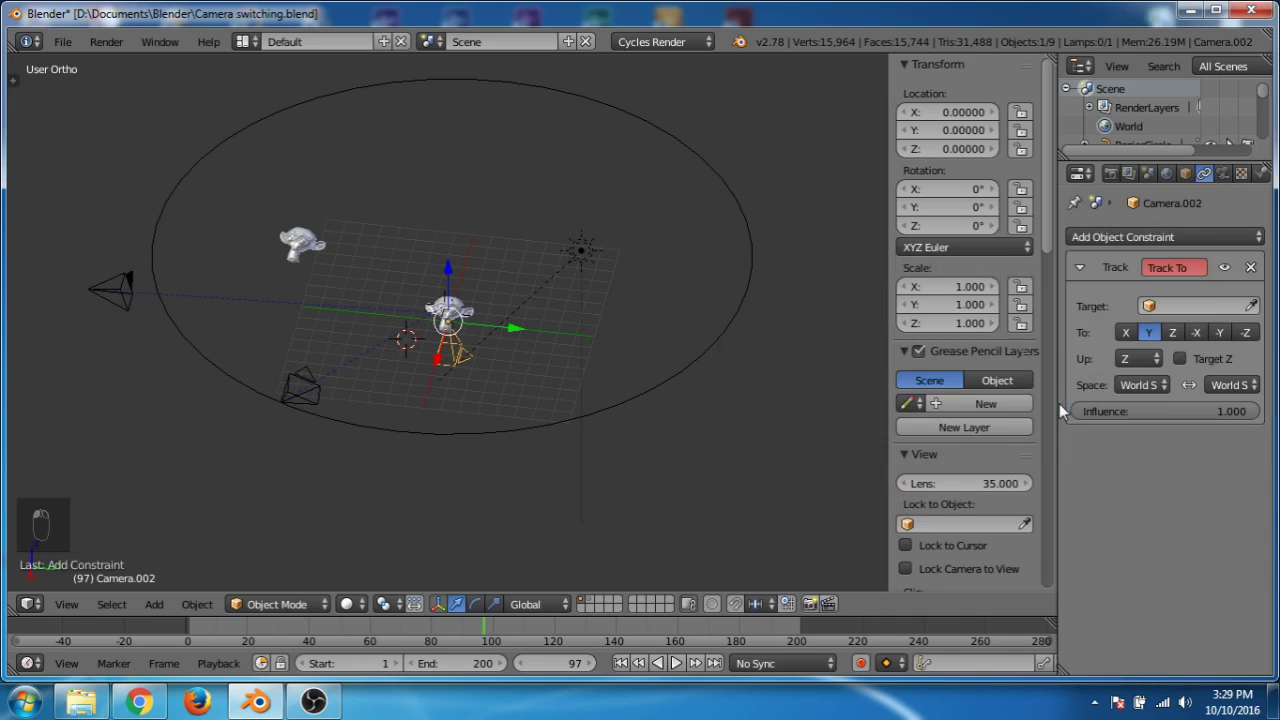
{"action": "left_click", "coordinate": [1168, 312]}
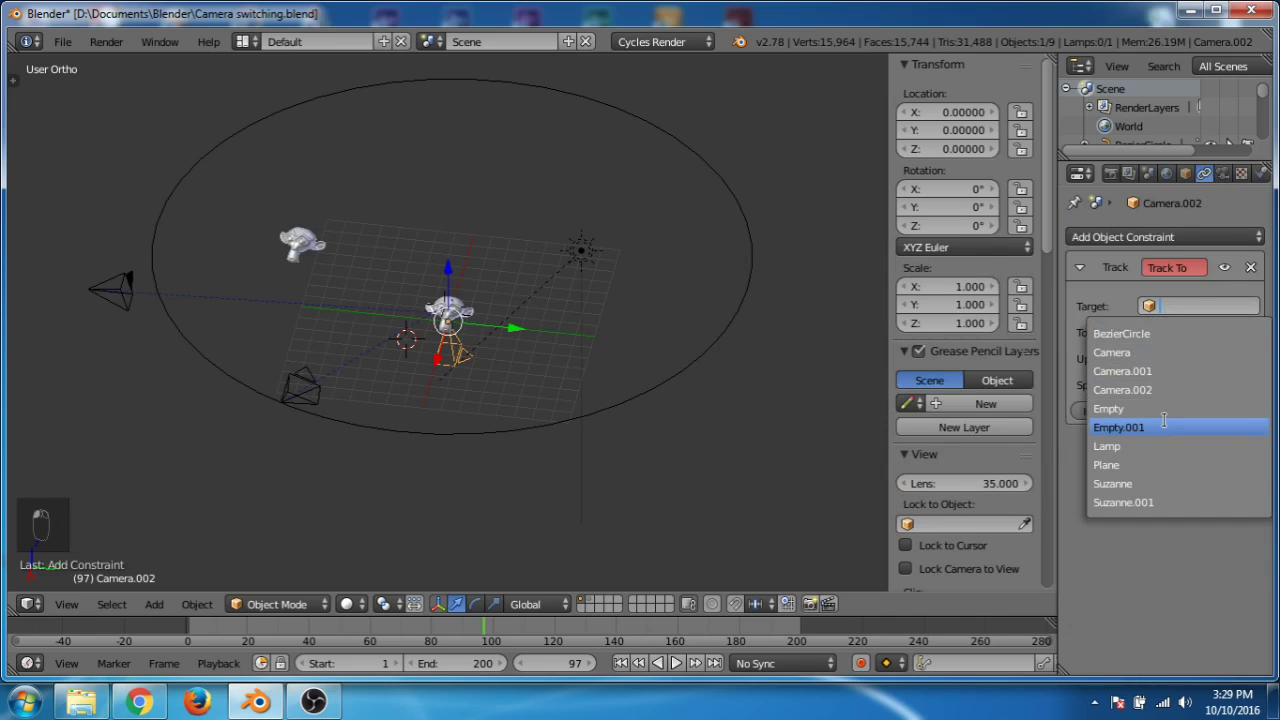
{"action": "left_click", "coordinate": [1164, 424]}
{"action": "left_click", "coordinate": [1245, 332]}
{"action": "left_click", "coordinate": [1140, 358]}
{"action": "left_click", "coordinate": [1138, 314]}
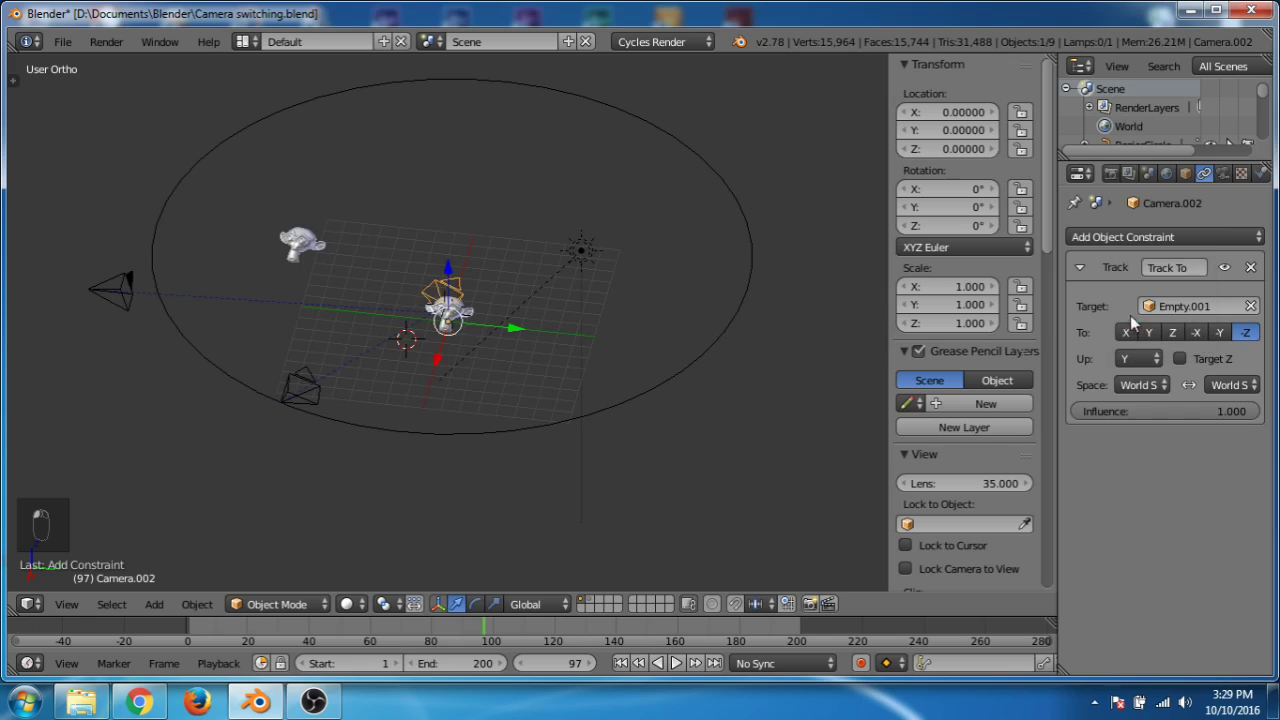
Step: Move the third camera in front of the central monkey head, to about X 11.48, Y 1.48, Z 2.48
{"action": "middle_click_drag", "start_coordinate": [637, 343], "coordinate": [477, 360]}
{"action": "left_click_drag", "start_coordinate": [438, 350], "coordinate": [236, 384]}
{"action": "middle_click_drag", "start_coordinate": [236, 384], "coordinate": [432, 383]}
{"action": "left_click_drag", "start_coordinate": [418, 368], "coordinate": [417, 326]}
{"action": "left_click_drag", "start_coordinate": [460, 390], "coordinate": [508, 392]}
{"action": "middle_click_drag", "start_coordinate": [508, 392], "coordinate": [585, 488]}
Step: Go to frame 181, enable Lock Camera to View, and look through the third camera as the active camera
{"action": "left_click_drag", "start_coordinate": [484, 621], "coordinate": [637, 621]}
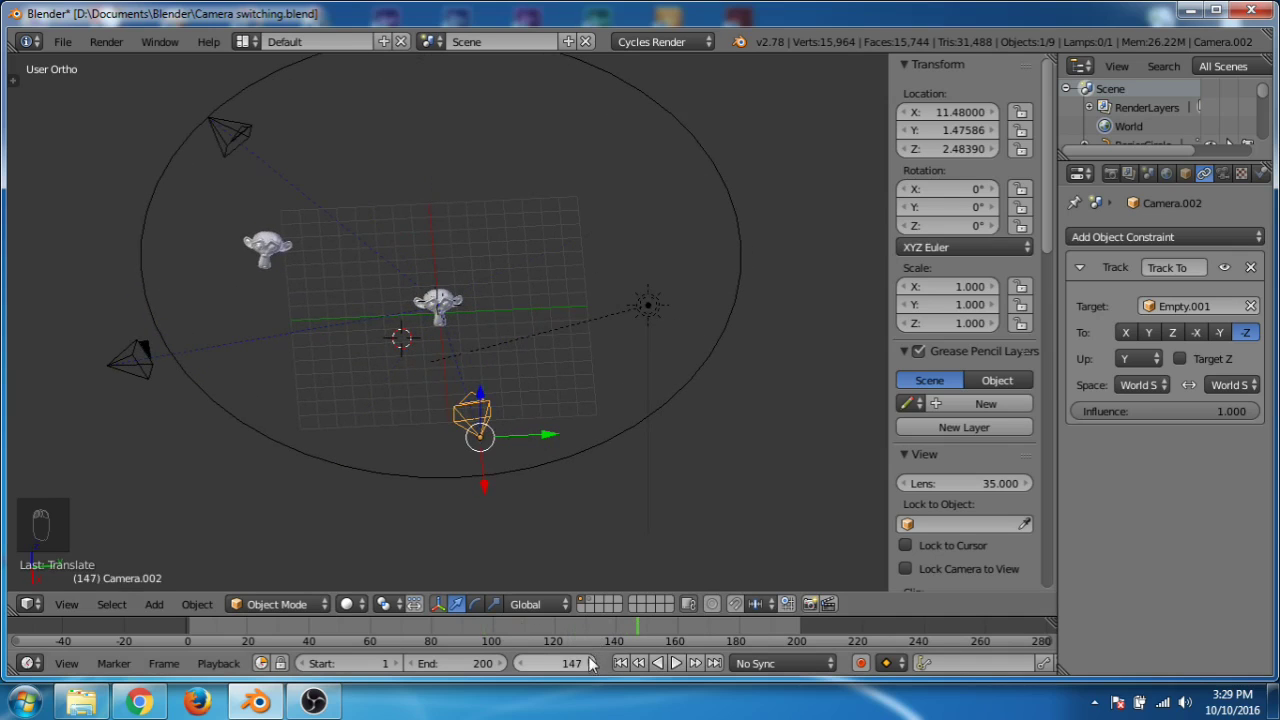
{"action": "left_click", "coordinate": [578, 662]}
{"action": "type", "text": "18"}
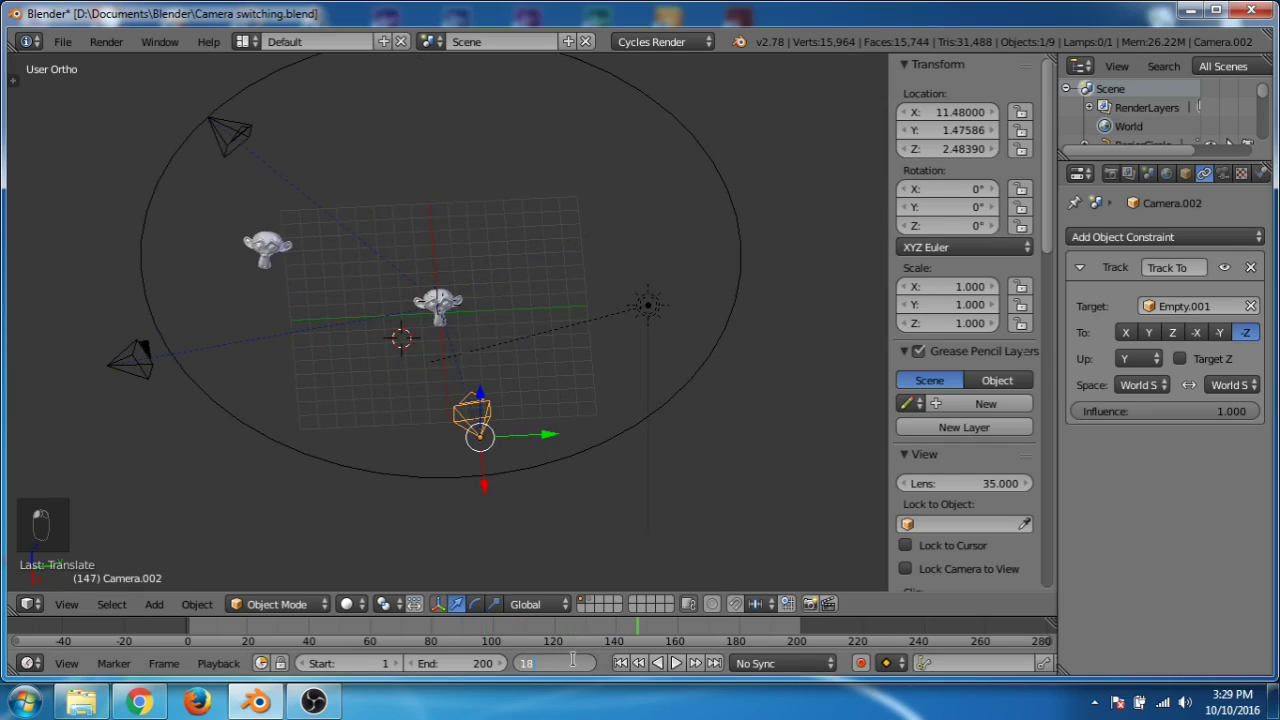
{"action": "type", "text": "1"}
{"action": "key", "text": "Return"}
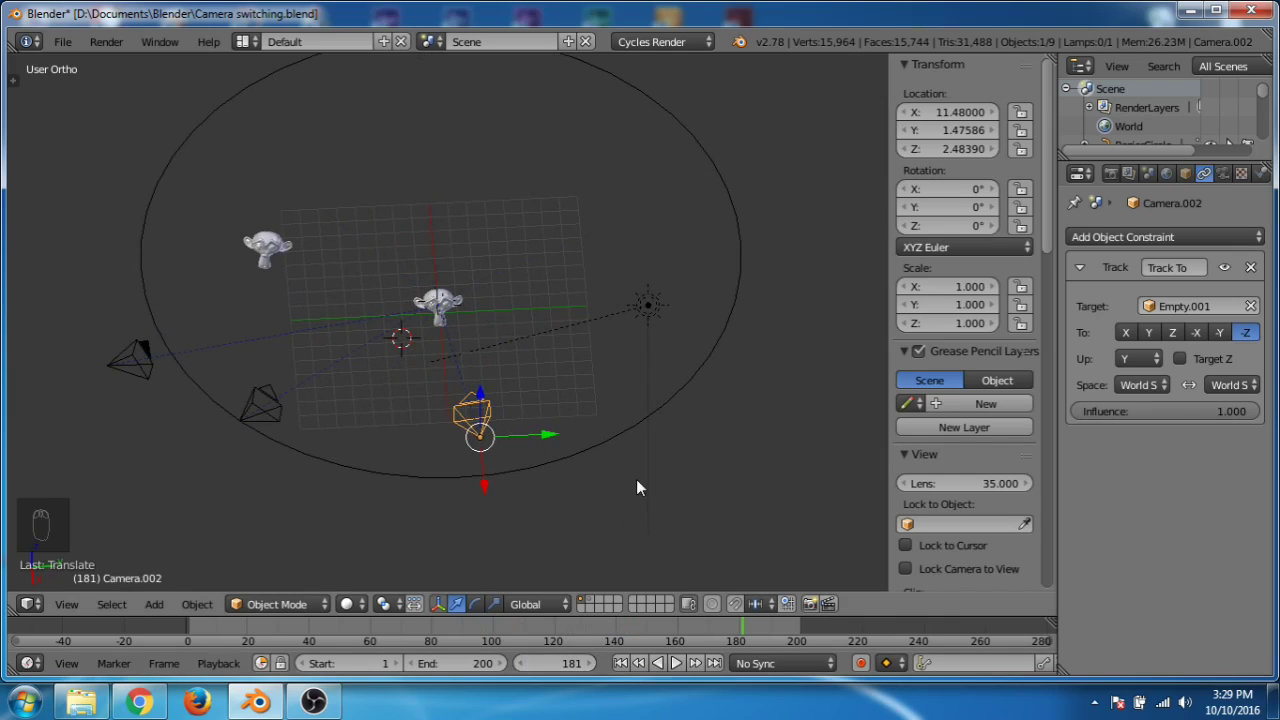
{"action": "left_click", "coordinate": [962, 567]}
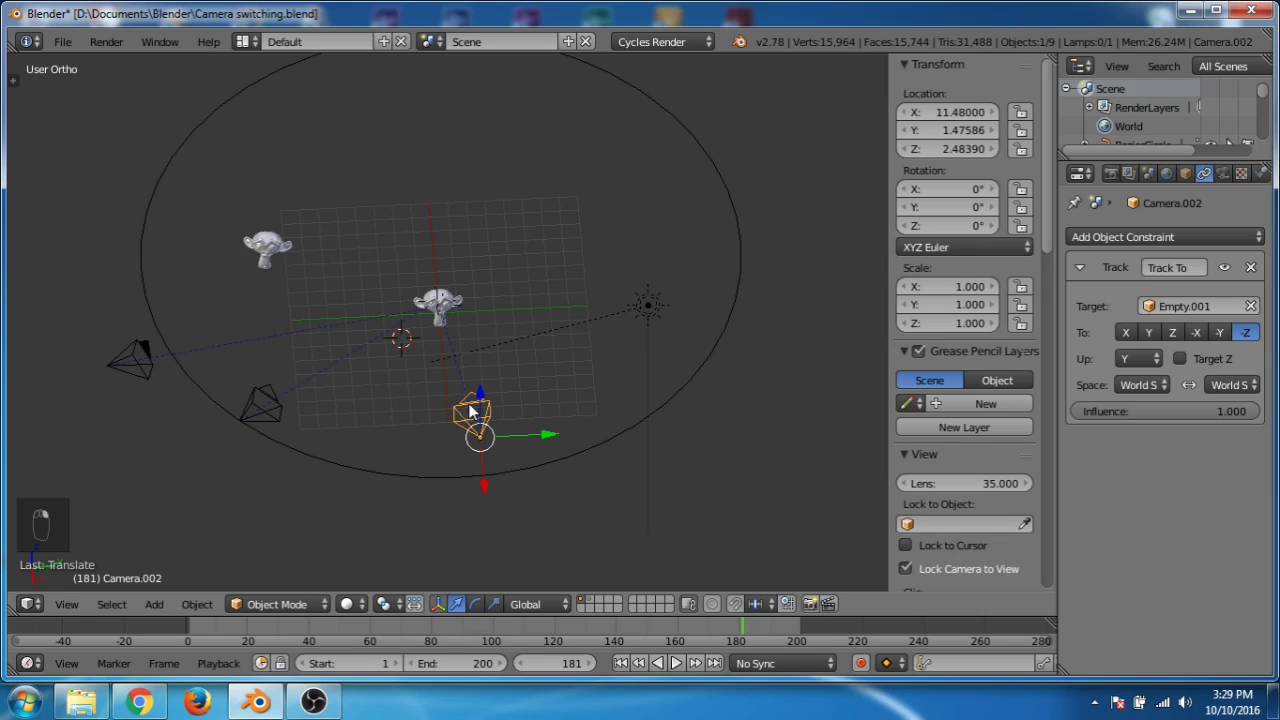
{"action": "key", "text": "ctrl+KP_0"}
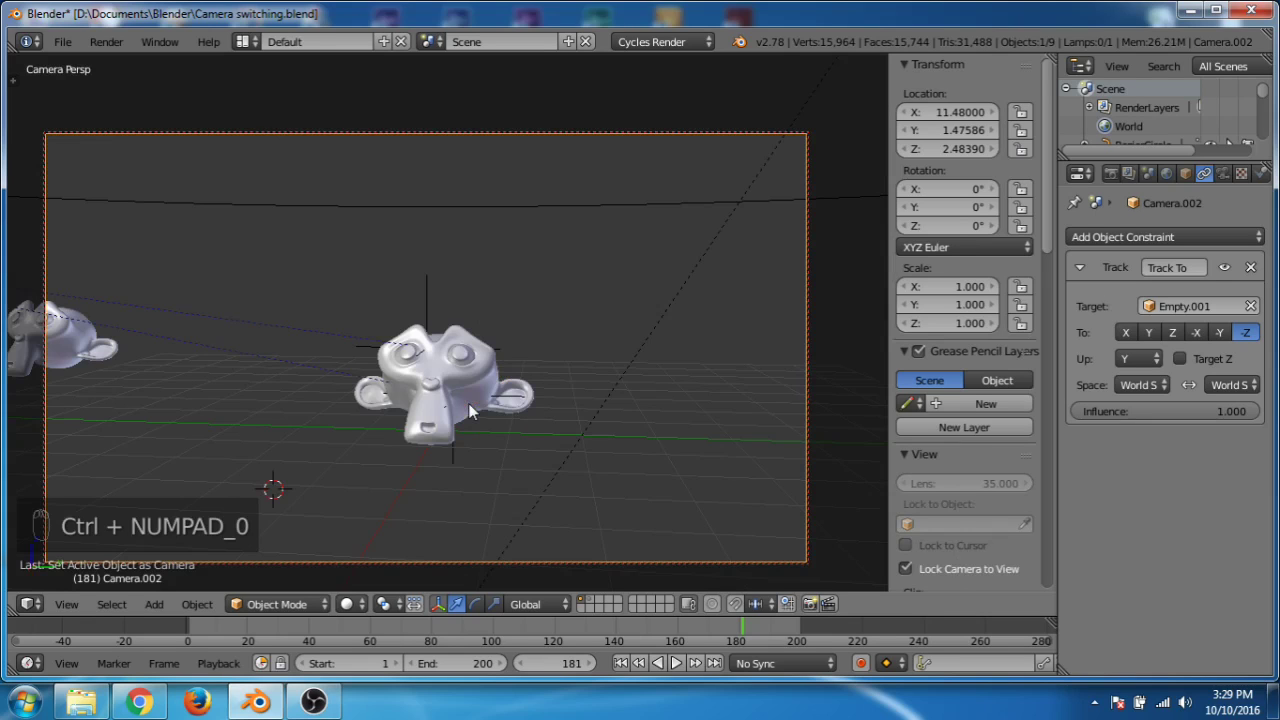
Step: Pull the third camera back and up to about X 20.22, Y 0.33, Z 9.79 and insert a LocRotScale keyframe at frame 181
{"action": "scroll", "coordinate": [505, 408], "scroll_direction": "down", "scroll_amount": 2}
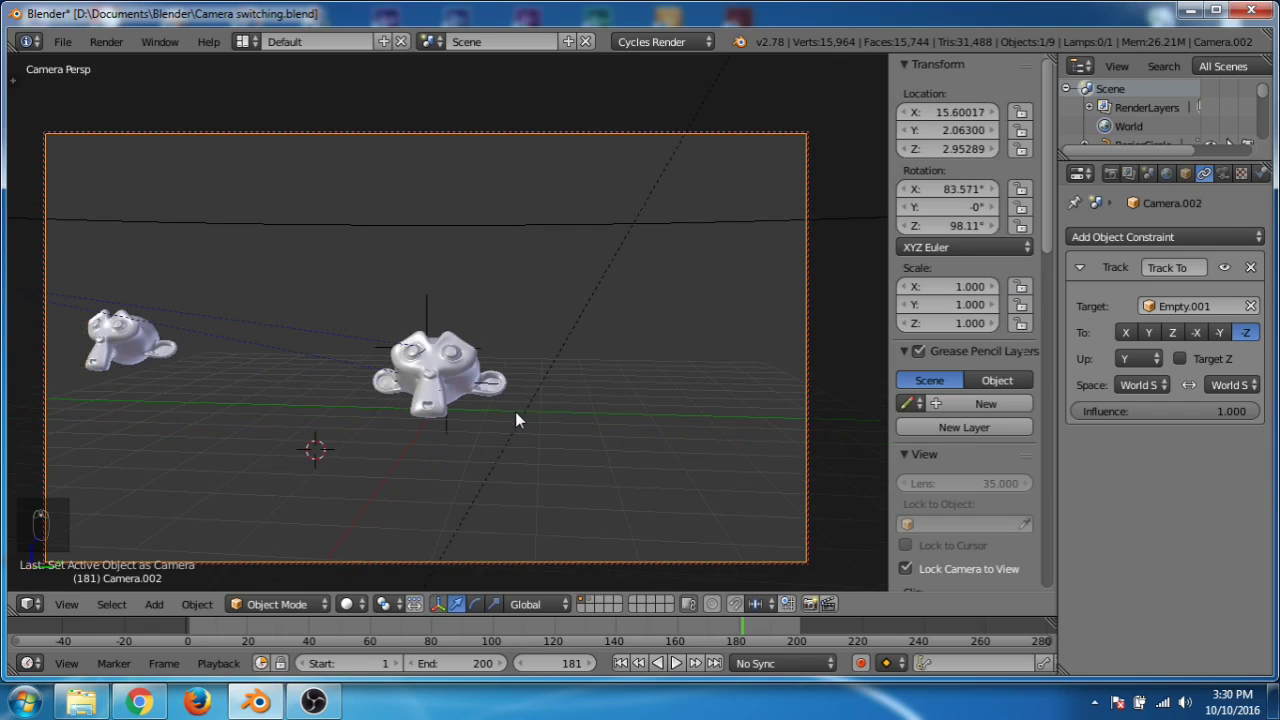
{"action": "middle_click_drag", "start_coordinate": [515, 420], "coordinate": [503, 458]}
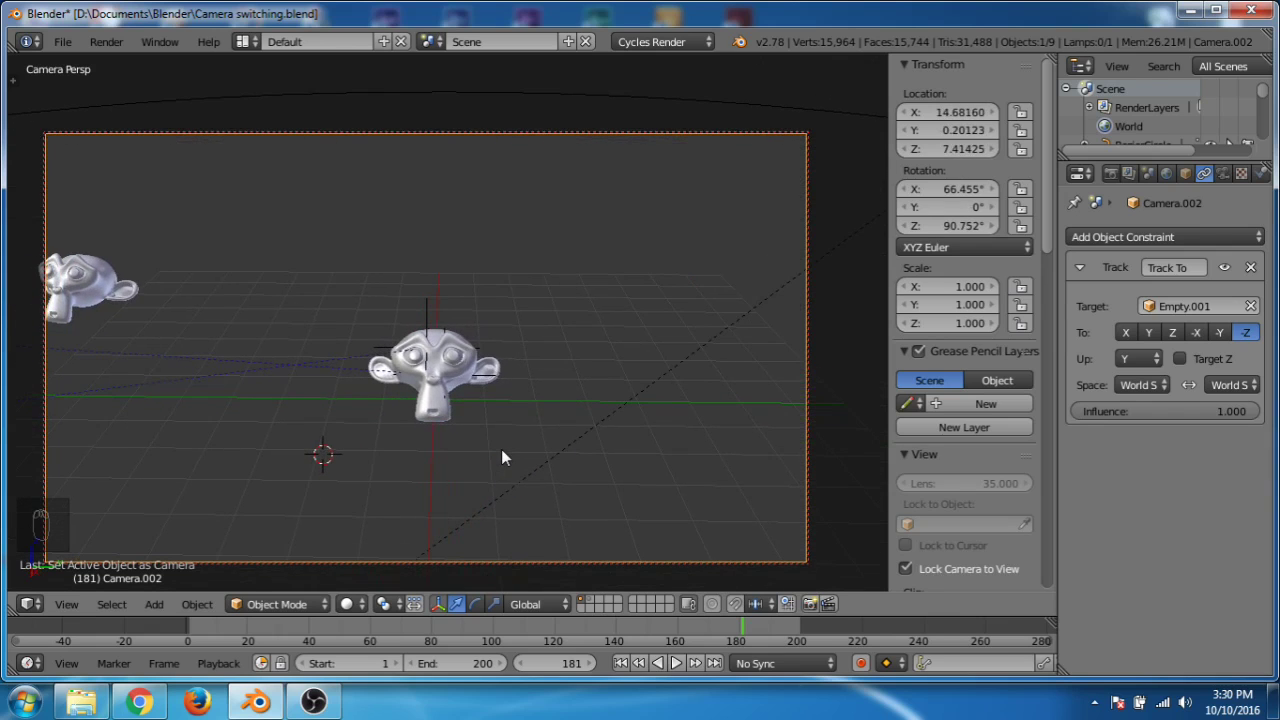
{"action": "scroll", "coordinate": [501, 449], "scroll_direction": "down", "scroll_amount": 2}
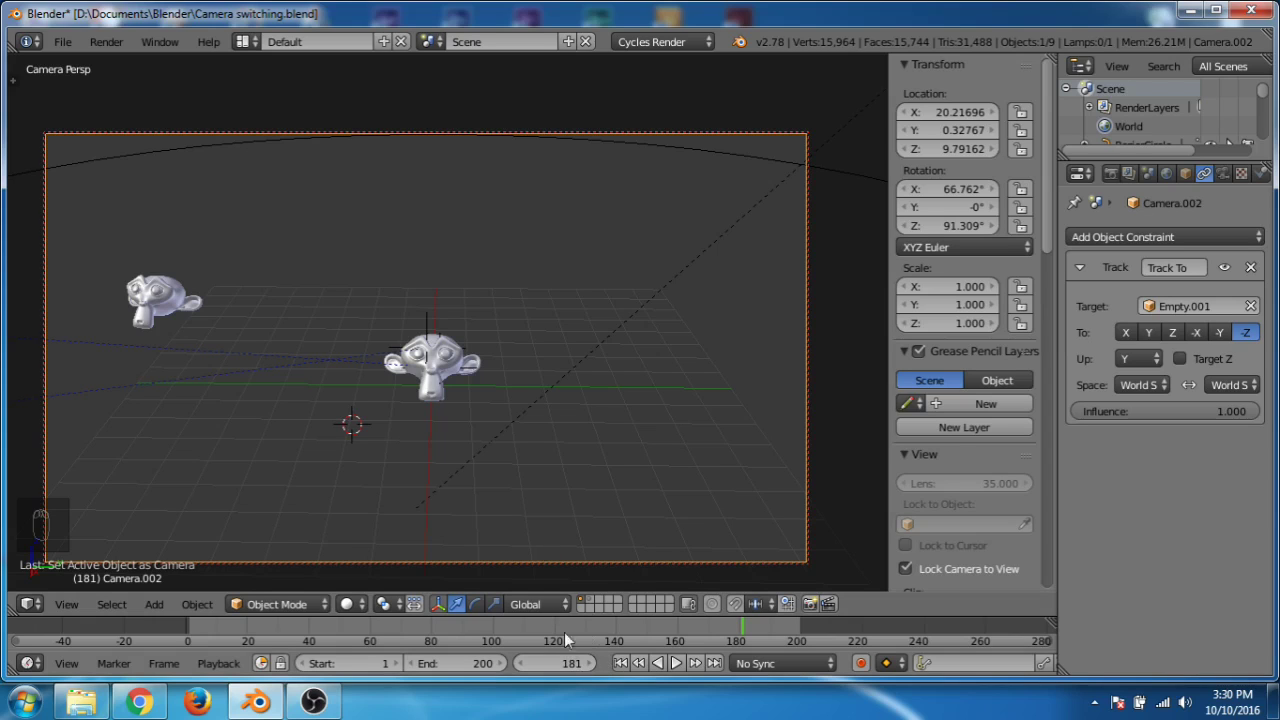
{"action": "key", "text": "i"}
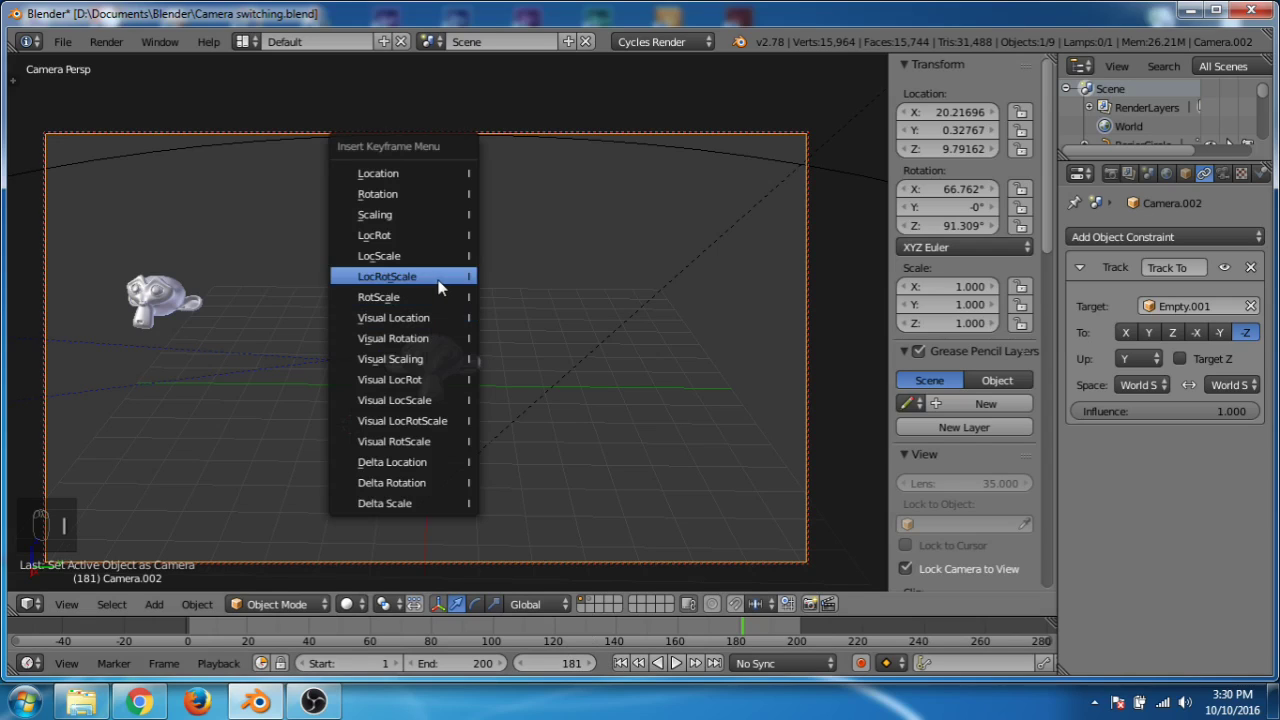
{"action": "left_click", "coordinate": [437, 276]}
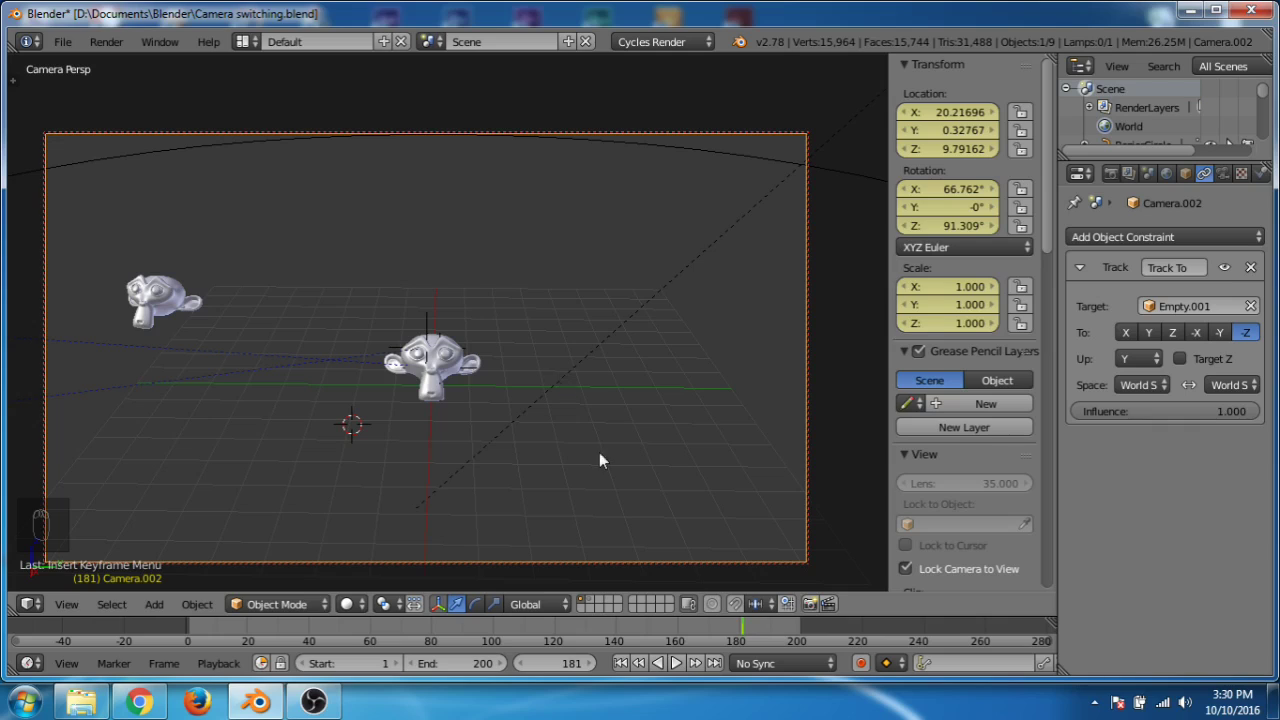
Step: At frame 200, bring the third camera closer to about X 12.58, Y 0.15, Z 6.51 and insert a LocRotScale keyframe
{"action": "left_click", "coordinate": [569, 664]}
{"action": "type", "text": "200"}
{"action": "key", "text": "Return"}
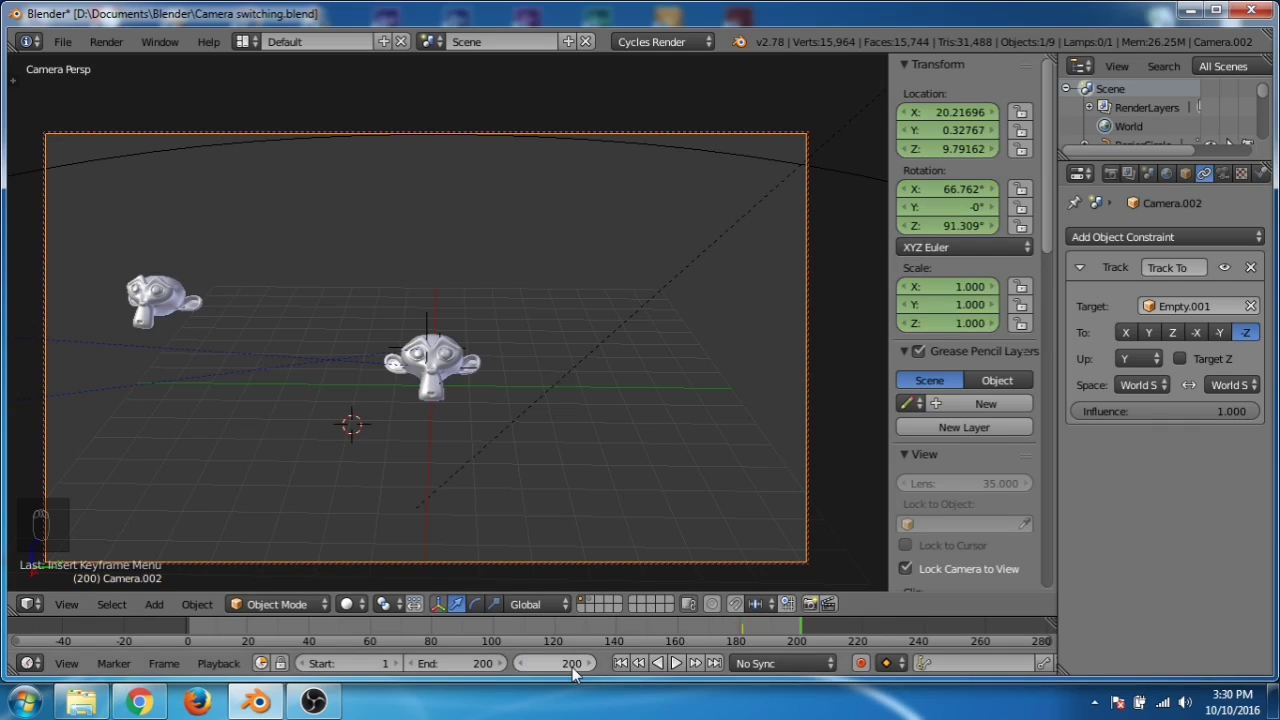
{"action": "scroll", "coordinate": [465, 425], "scroll_direction": "up", "scroll_amount": 3}
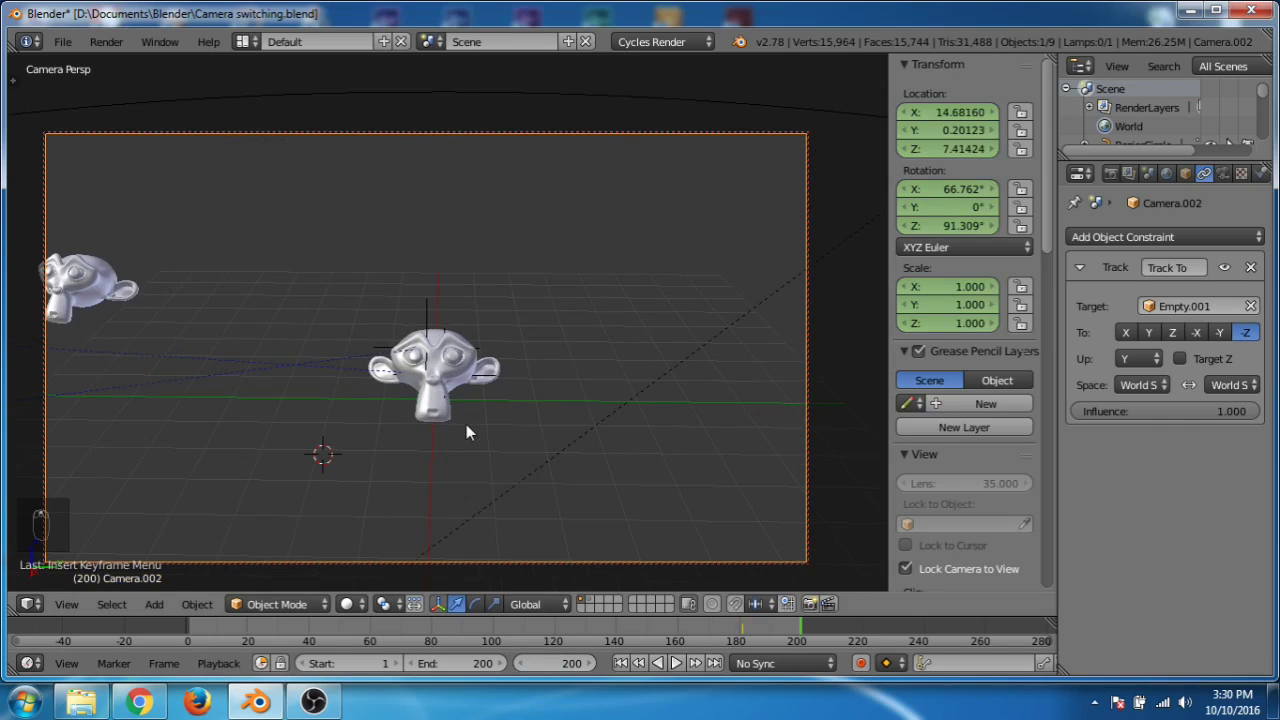
{"action": "scroll", "coordinate": [467, 430], "scroll_direction": "up", "scroll_amount": 1}
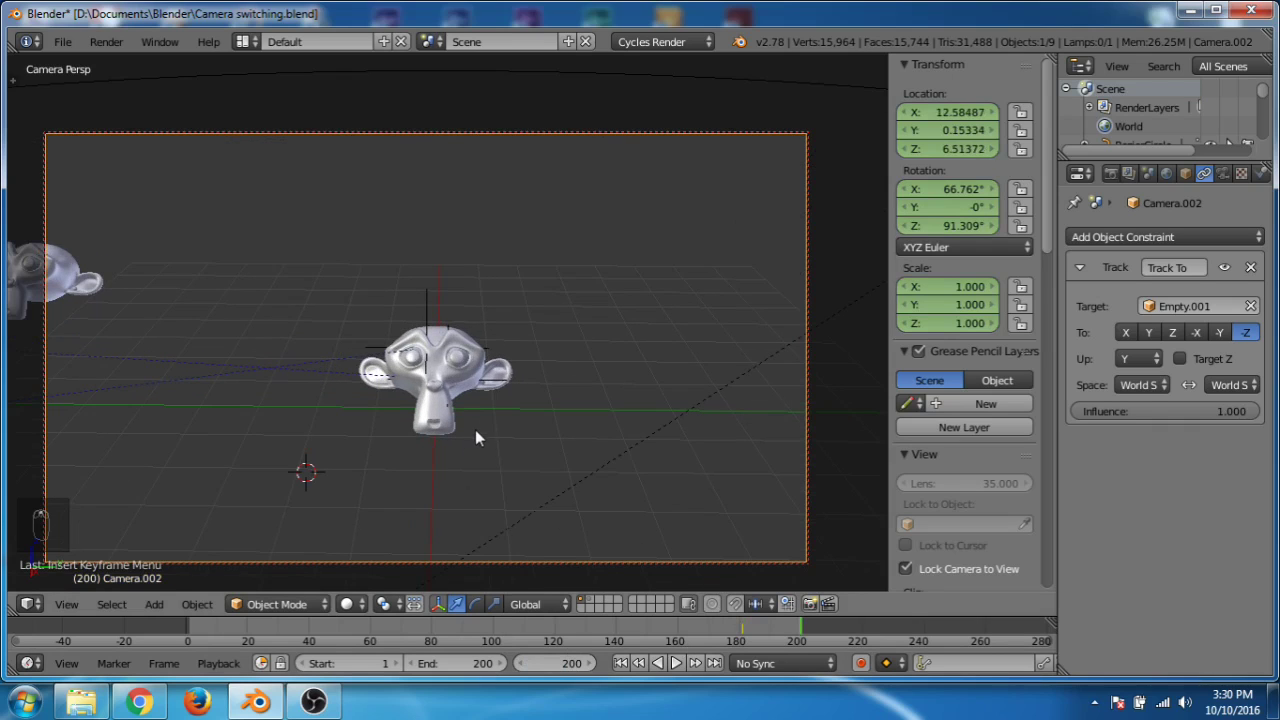
{"action": "key", "text": "i"}
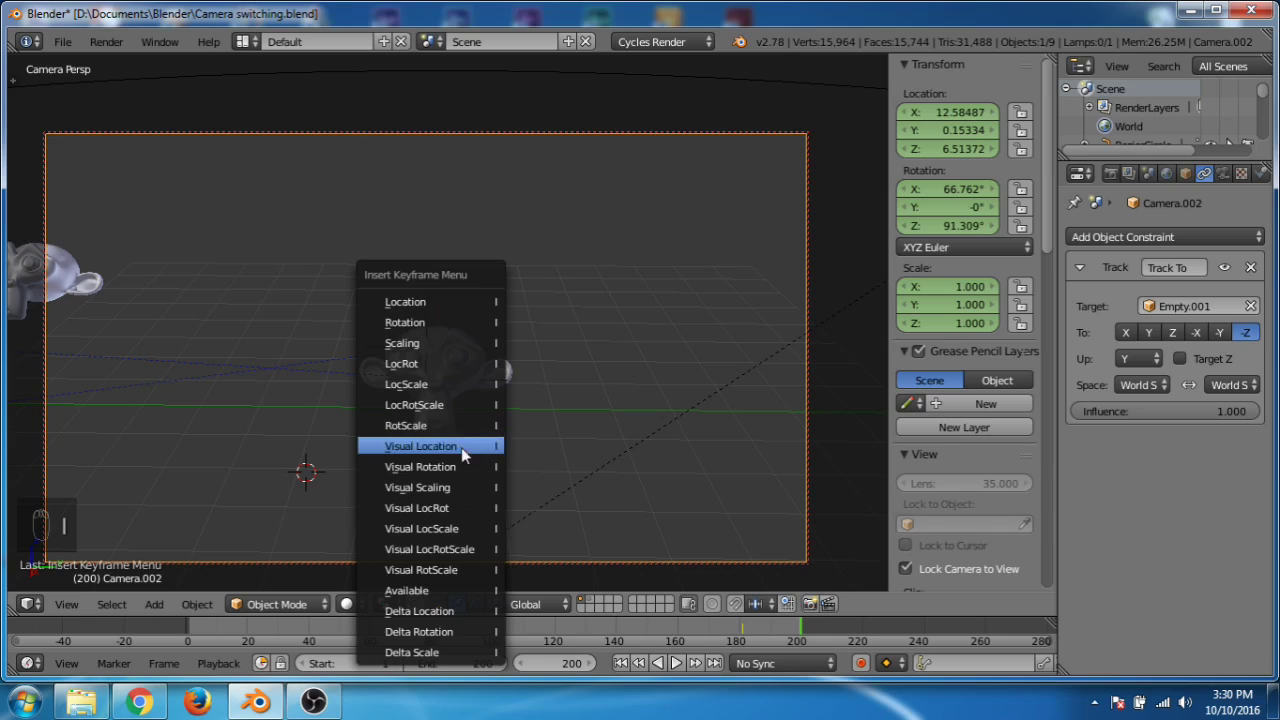
{"action": "left_click", "coordinate": [446, 404]}
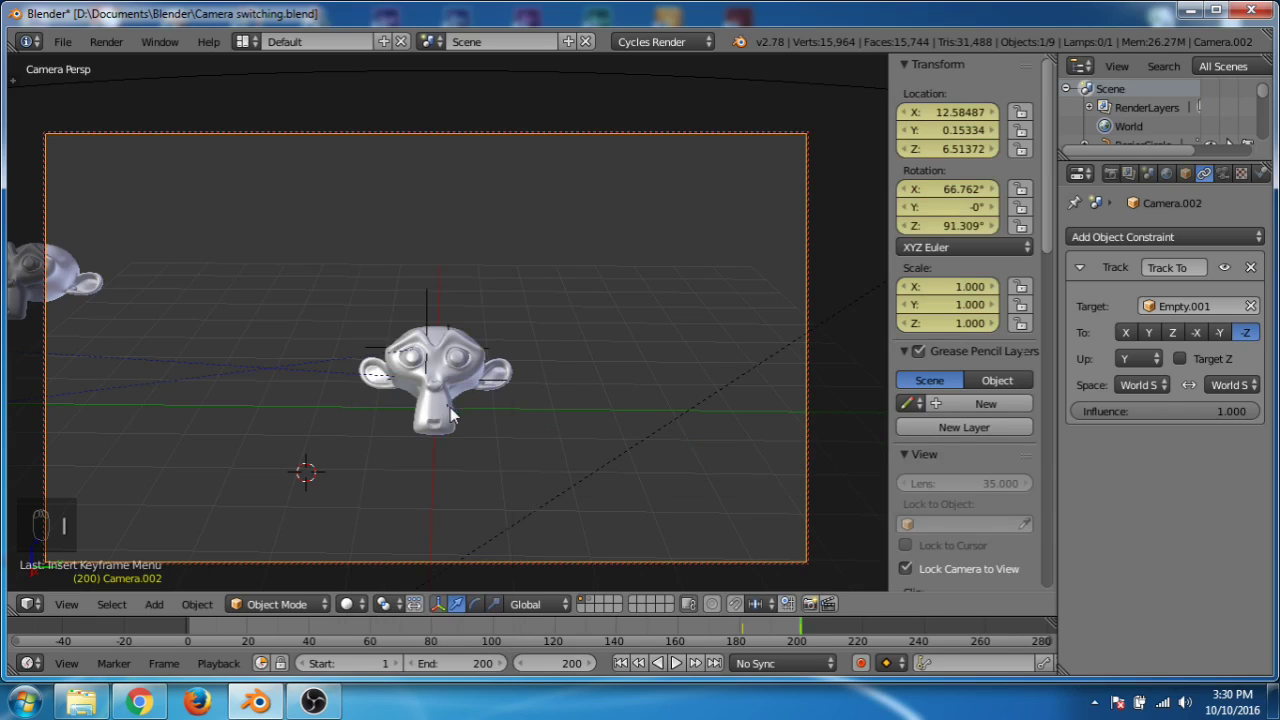
Step: Turn off Lock Camera to View and leave the camera view to show the whole scene with all three cameras
{"action": "mouse_move", "coordinate": [565, 446]}
{"action": "middle_mouse_down"}
{"action": "mouse_move", "coordinate": [545, 472]}
{"action": "mouse_move", "coordinate": [588, 434]}
{"action": "mouse_move", "coordinate": [571, 427]}
{"action": "middle_mouse_up"}
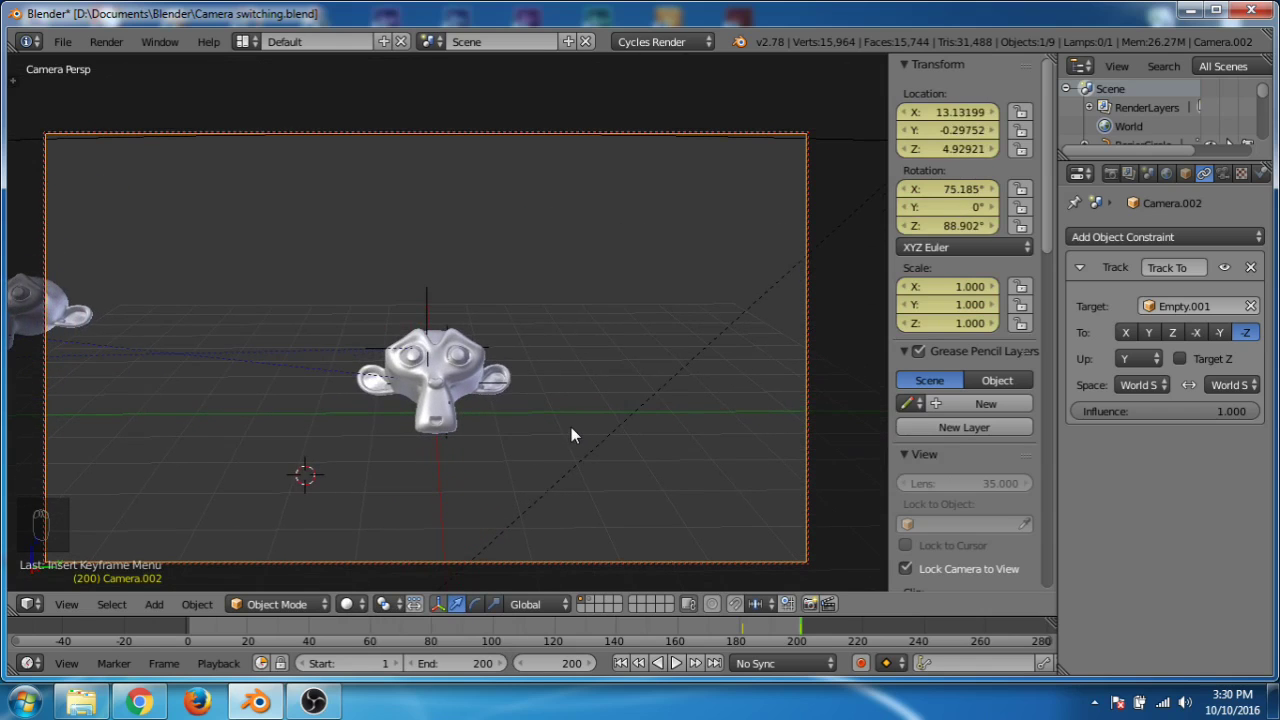
{"action": "left_click", "coordinate": [905, 569]}
{"action": "key", "text": "KP_0"}
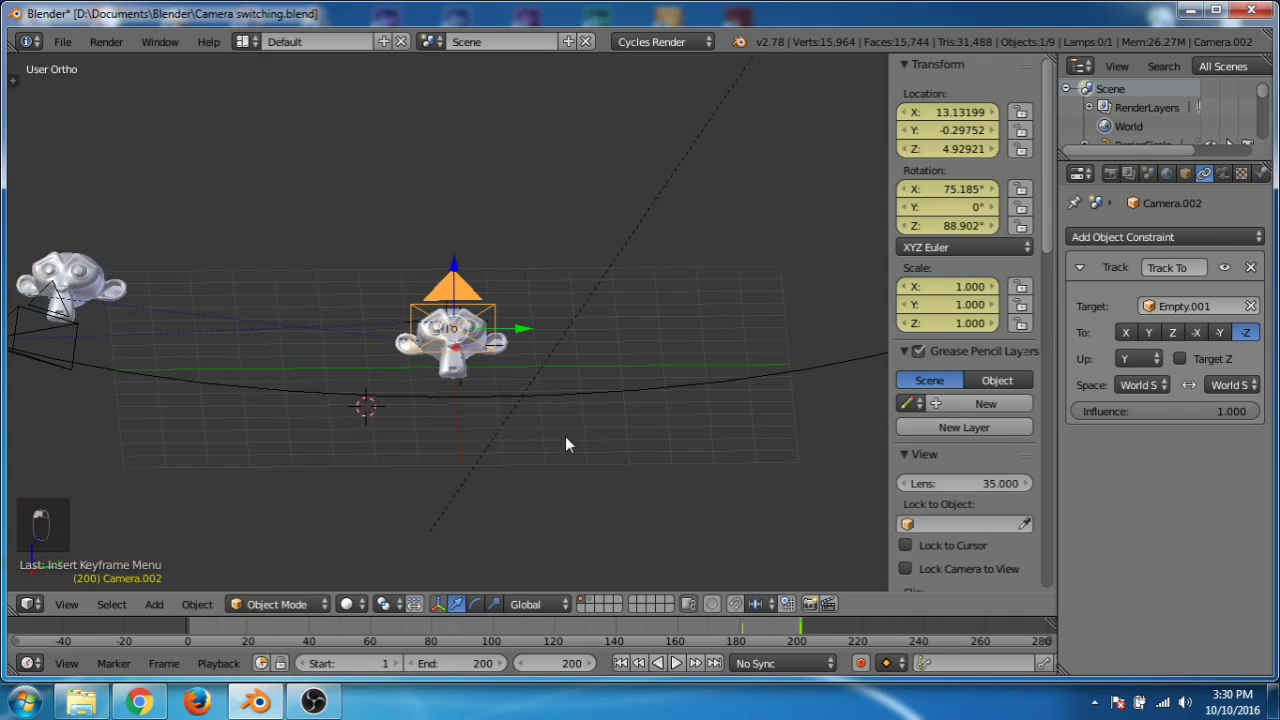
{"action": "scroll", "coordinate": [566, 437], "scroll_direction": "down", "scroll_amount": 5}
{"action": "middle_click_drag", "start_coordinate": [566, 437], "coordinate": [355, 585]}
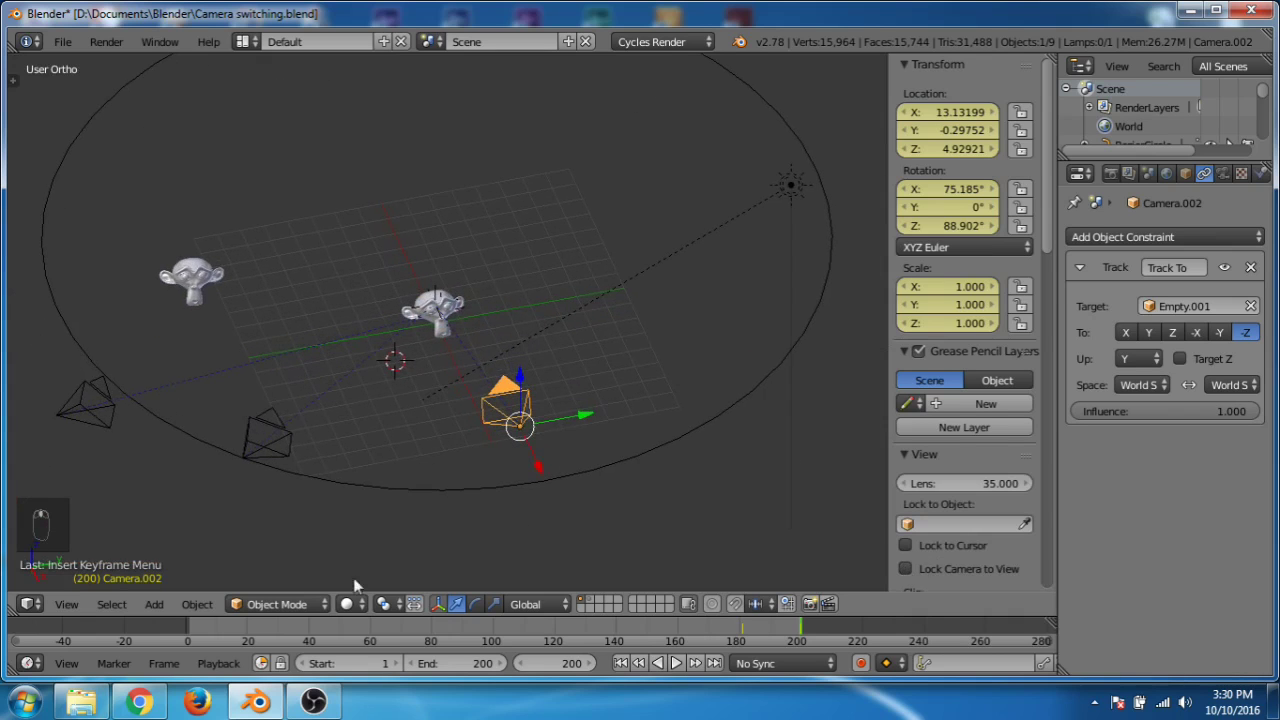
Step: Play and scrub through the animation to check when each of the three cameras moves
{"action": "key", "text": "alt+a"}
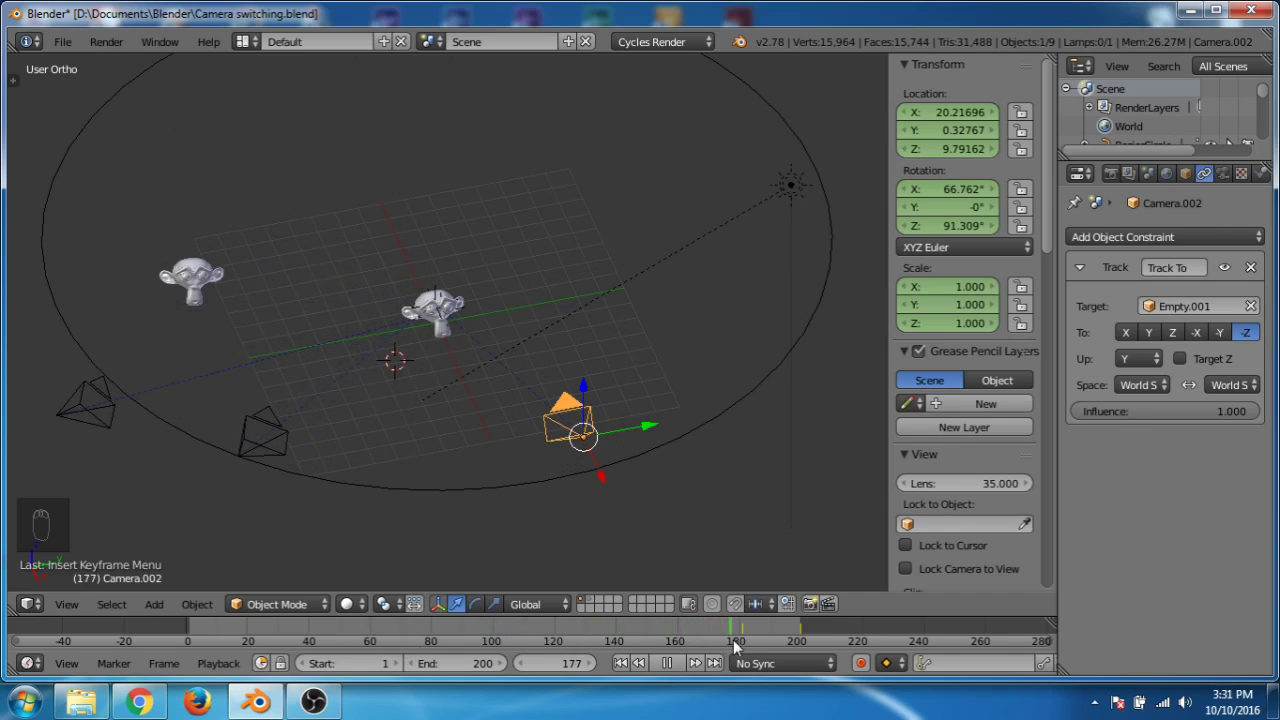
{"action": "left_click", "coordinate": [680, 625]}
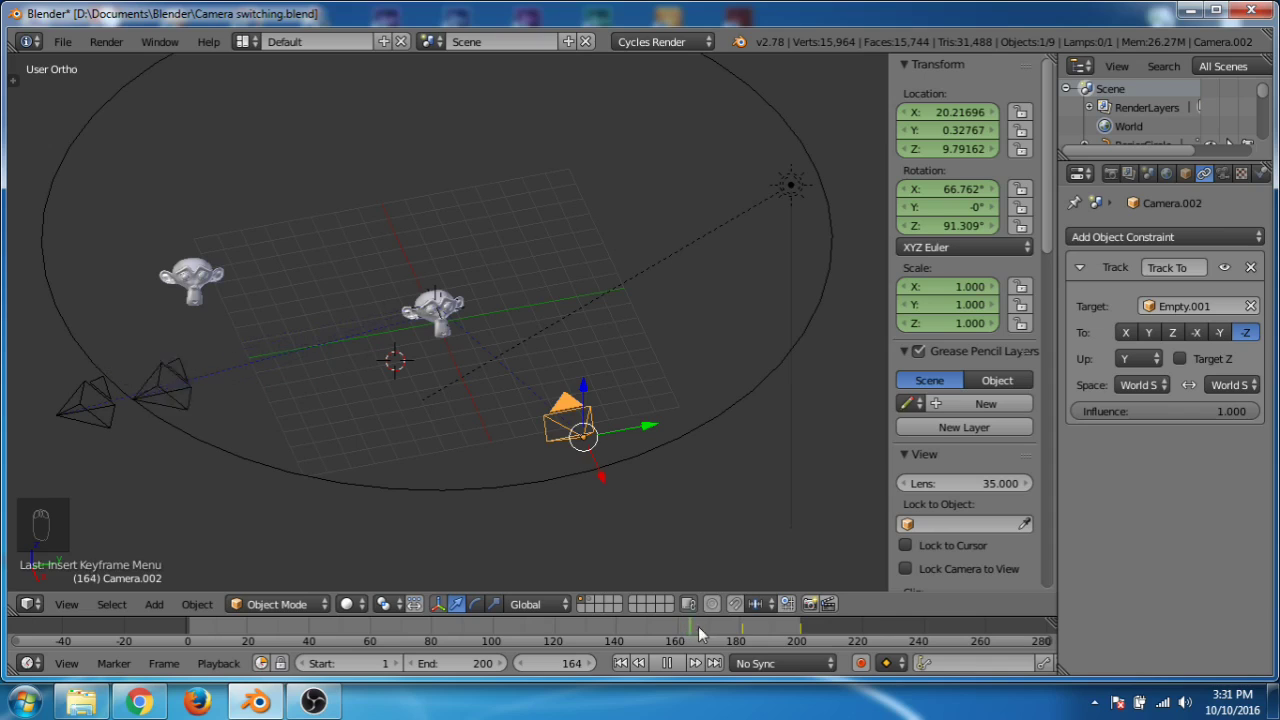
{"action": "left_click", "coordinate": [750, 646]}
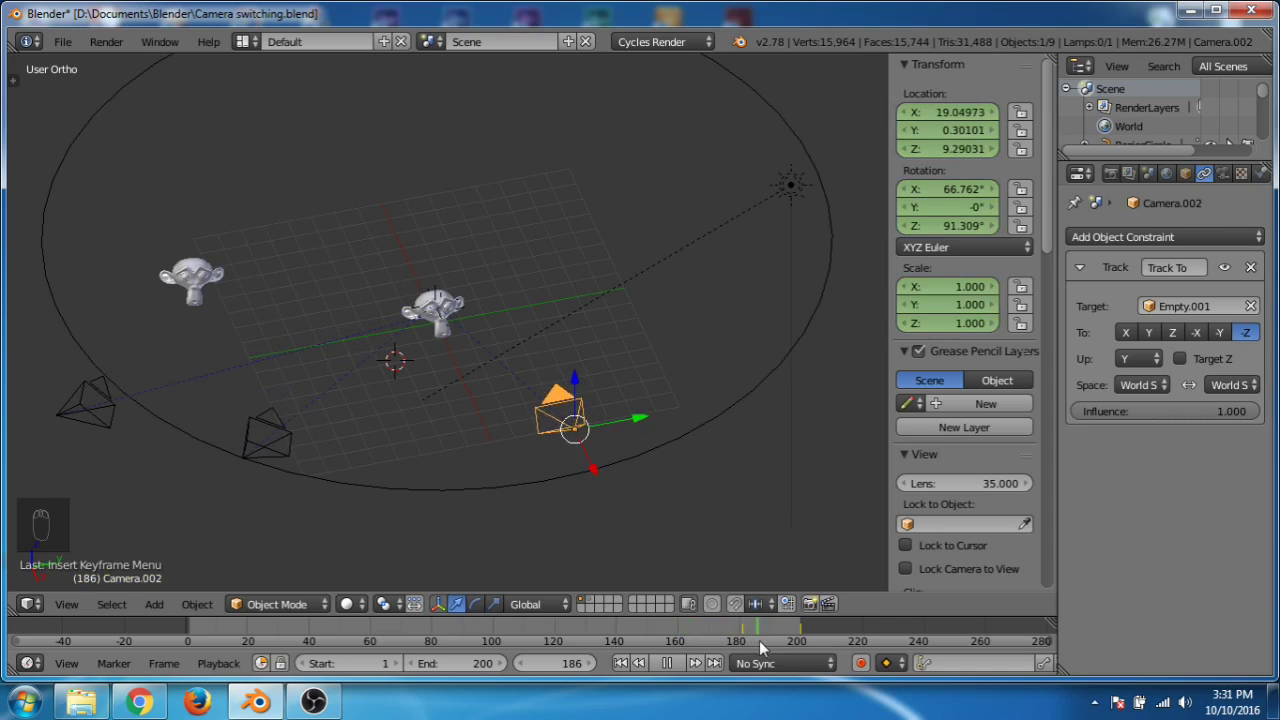
{"action": "left_click_drag", "start_coordinate": [783, 632], "coordinate": [194, 627]}
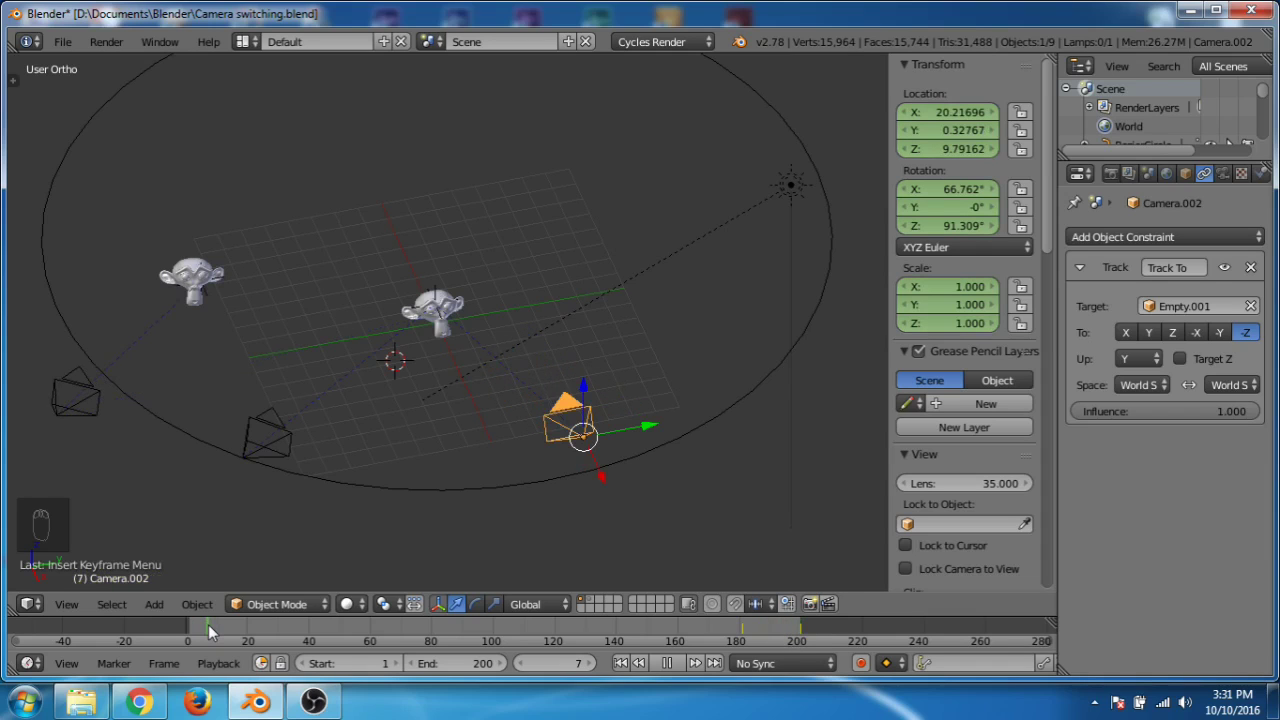
{"action": "left_click_drag", "start_coordinate": [208, 630], "coordinate": [183, 630]}
{"action": "key", "text": "Escape"}
{"action": "key", "text": "alt+a"}
{"action": "key", "text": "Escape"}
Step: Add a timeline marker at frame 1 and rename it Camera1
{"action": "left_click", "coordinate": [620, 664]}
{"action": "left_click", "coordinate": [113, 664]}
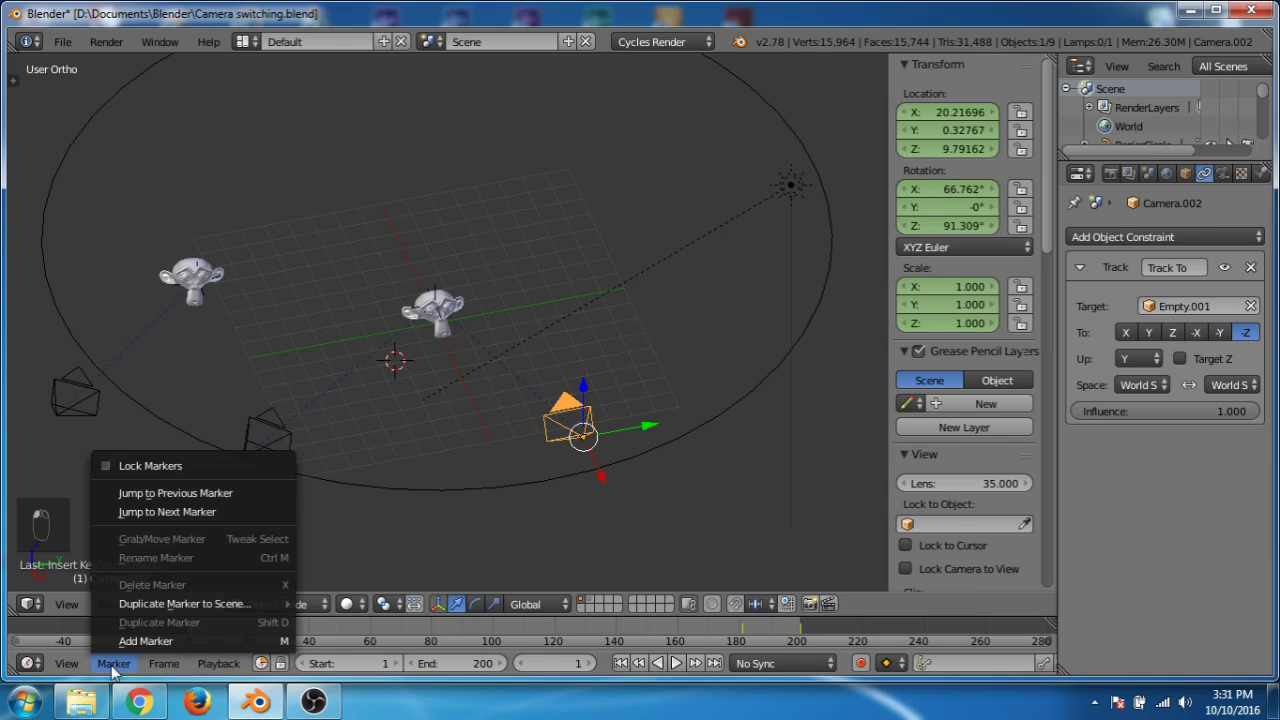
{"action": "left_click", "coordinate": [129, 641]}
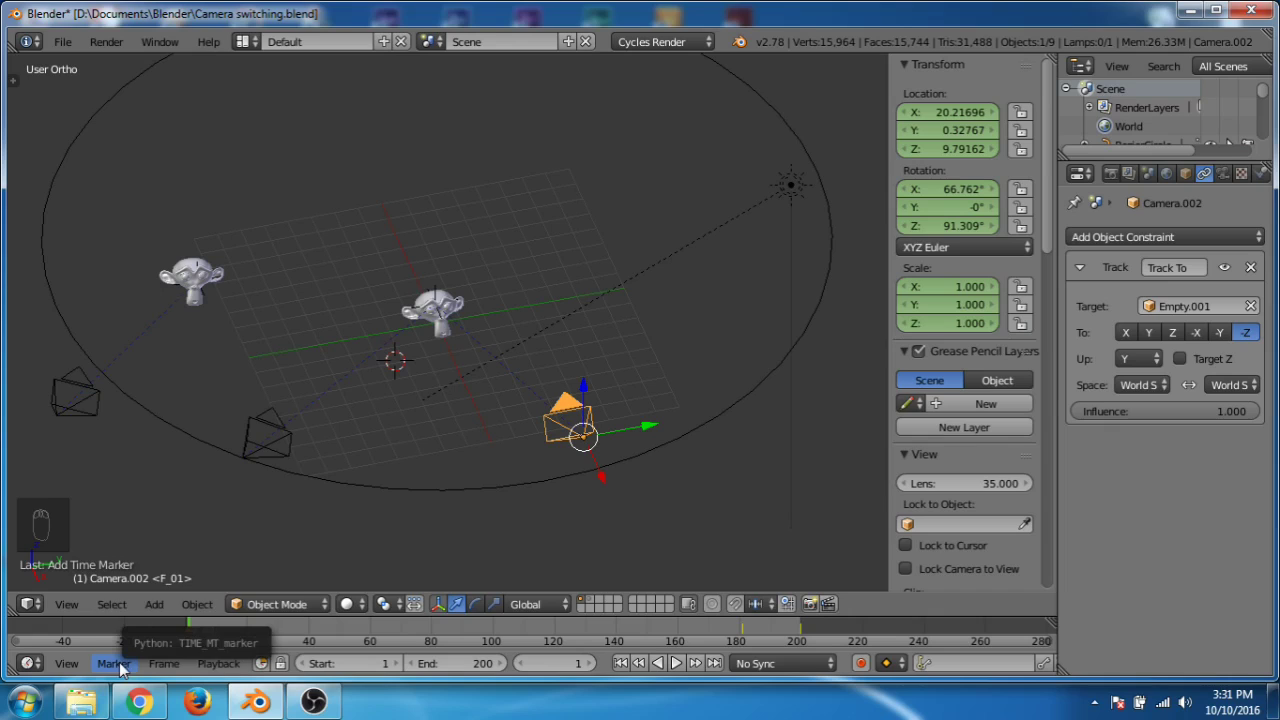
{"action": "left_click", "coordinate": [113, 664]}
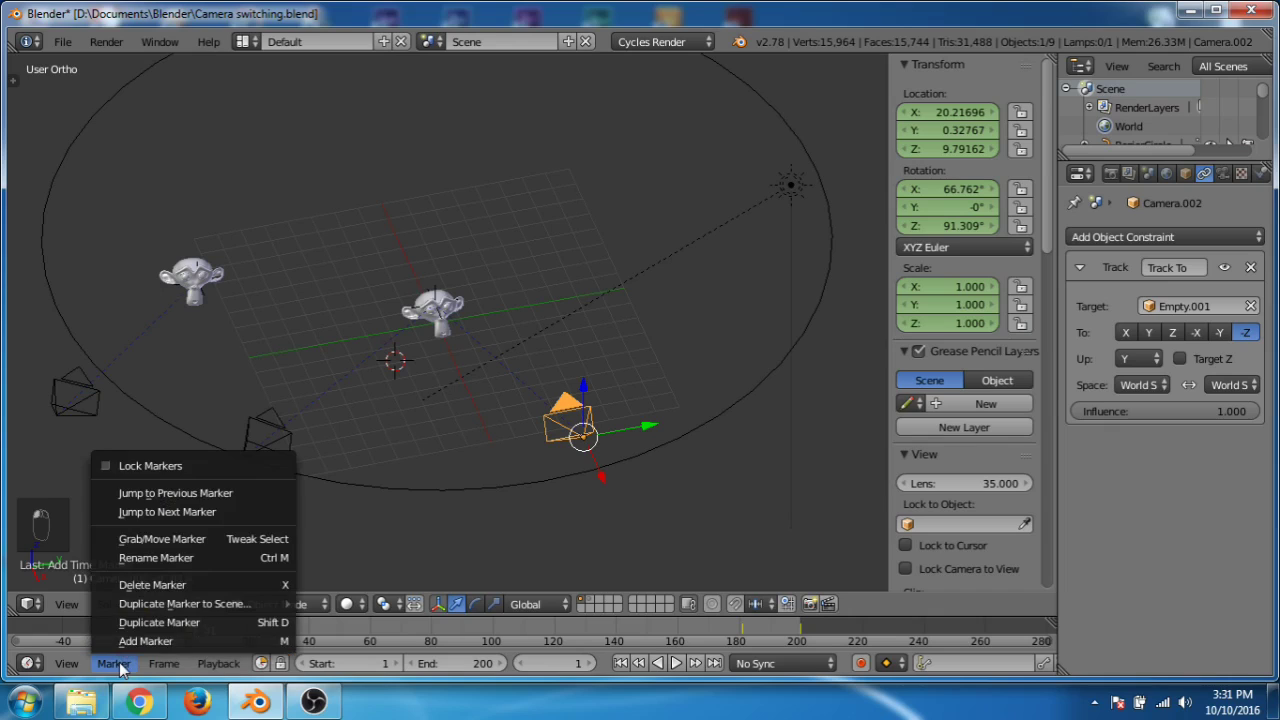
{"action": "left_click", "coordinate": [151, 558]}
{"action": "type", "text": "C"}
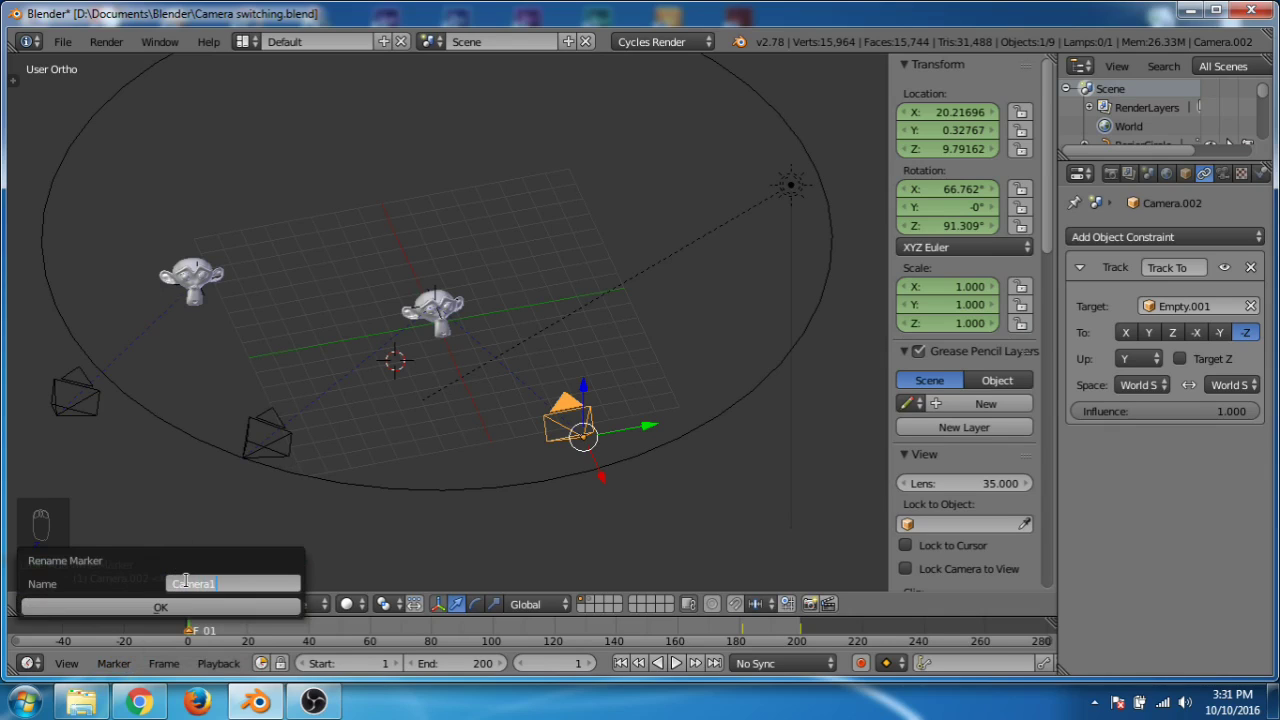
{"action": "type", "text": "amera1"}
{"action": "key", "text": "Return"}
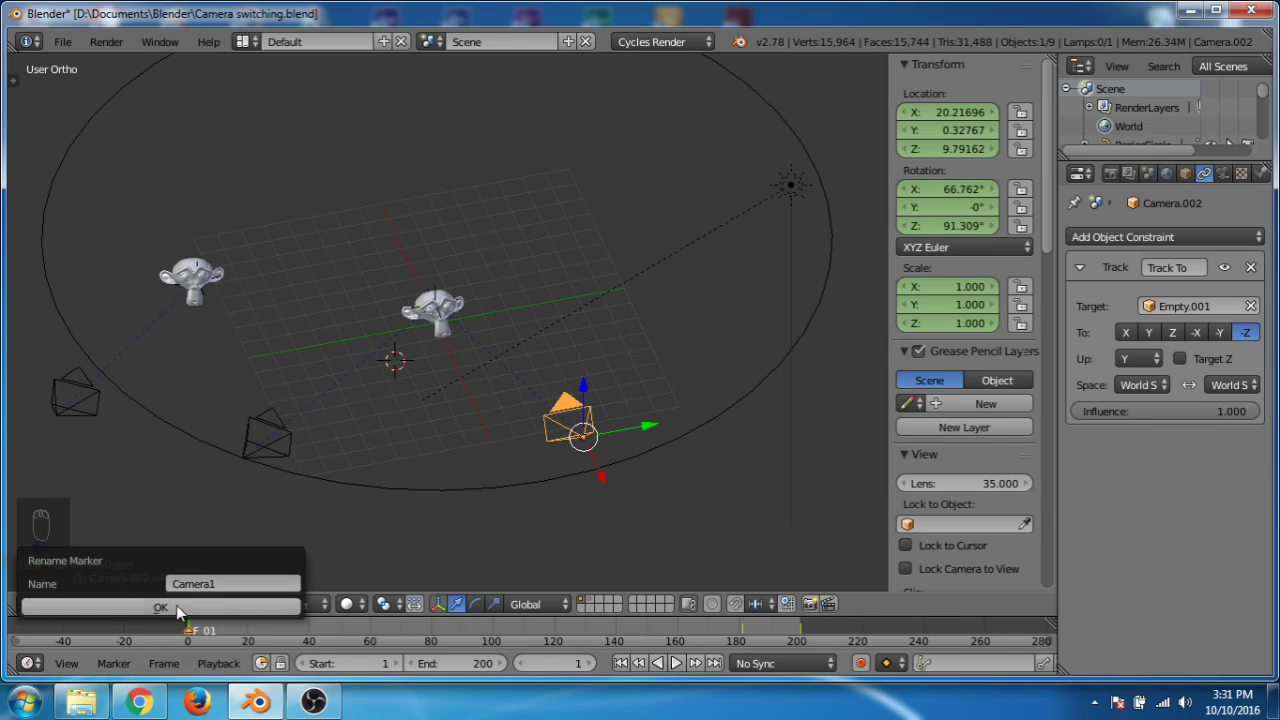
{"action": "left_click", "coordinate": [176, 608]}
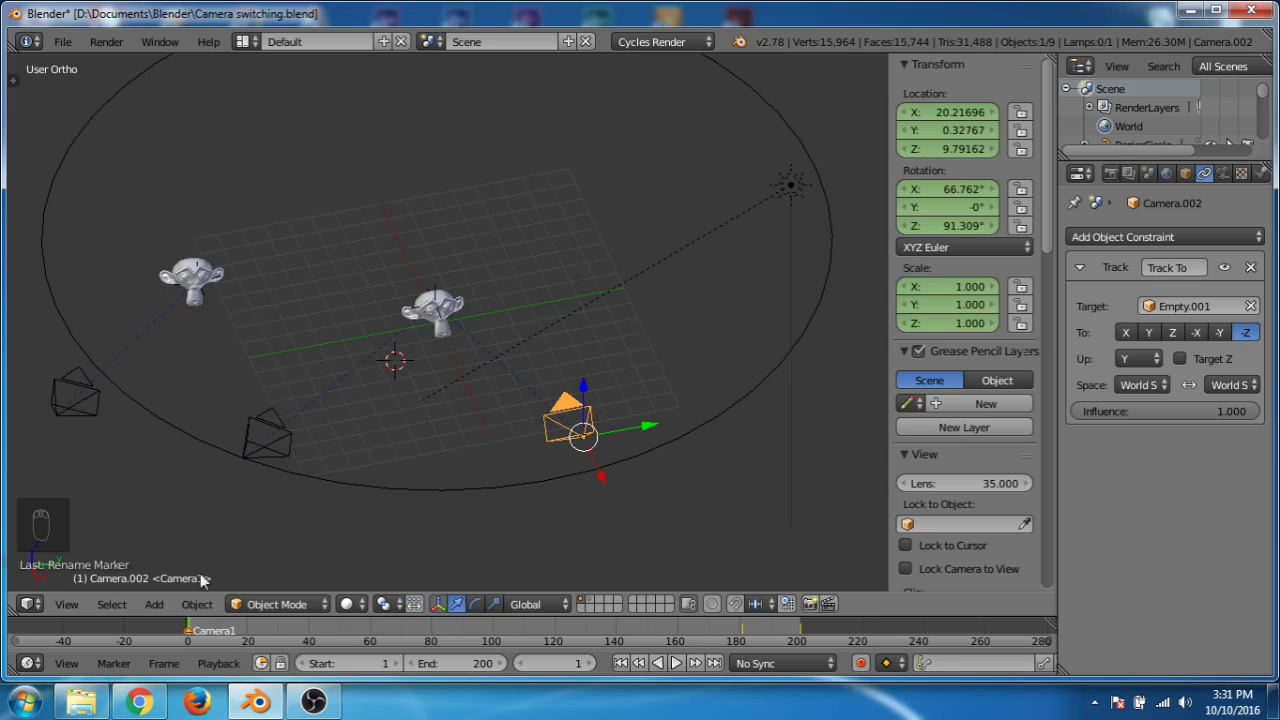
Step: Bind the first camera, the one tracking Empty, to the Camera1 marker
{"action": "right_click", "coordinate": [84, 404]}
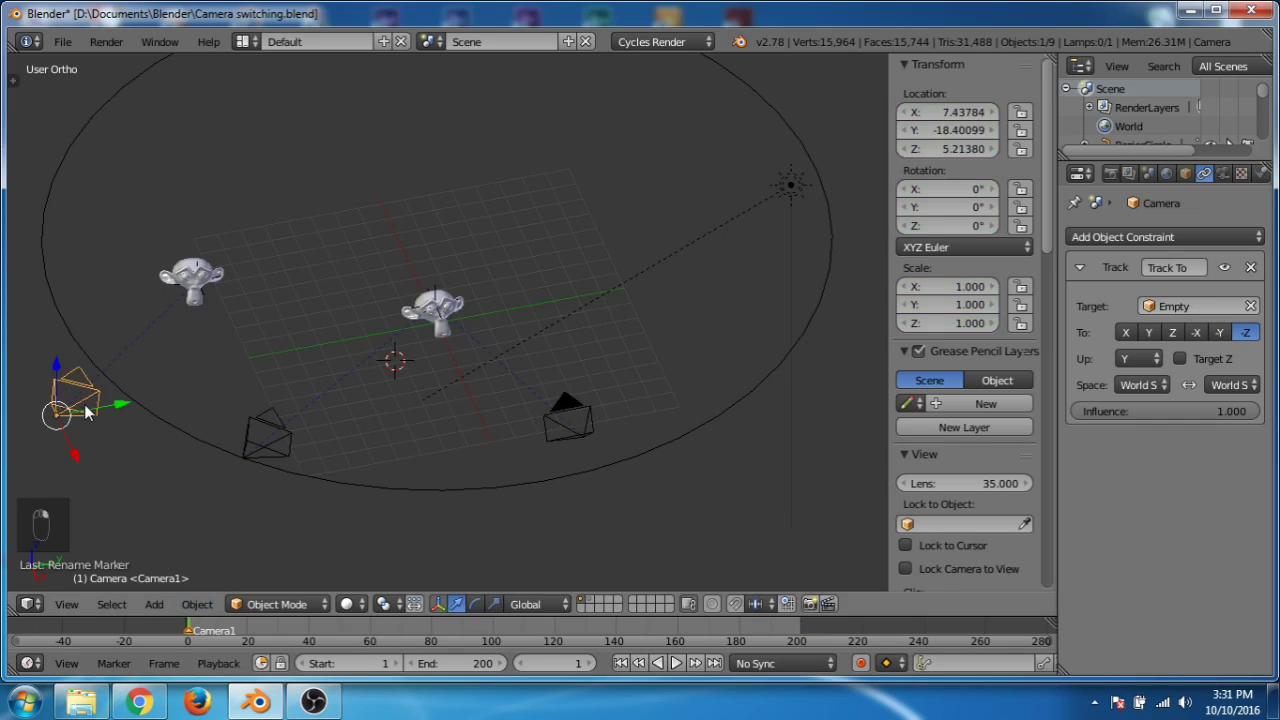
{"action": "left_click", "coordinate": [66, 663]}
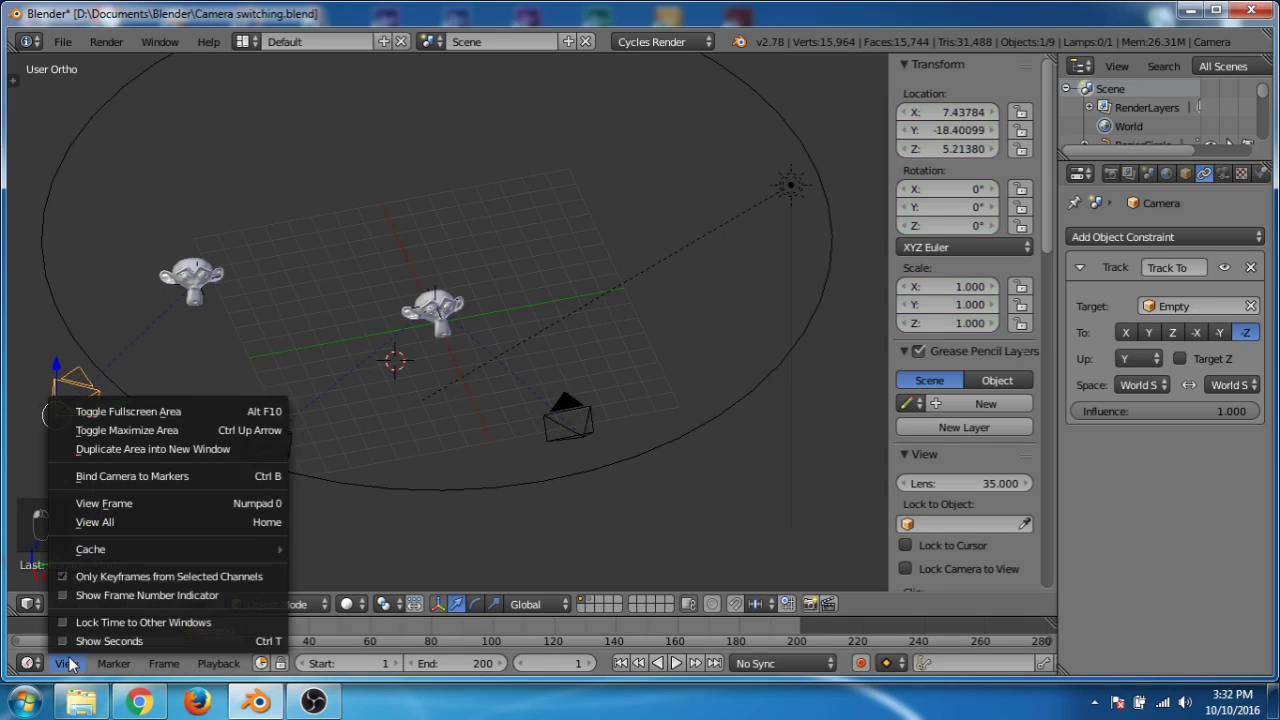
{"action": "left_click", "coordinate": [108, 477]}
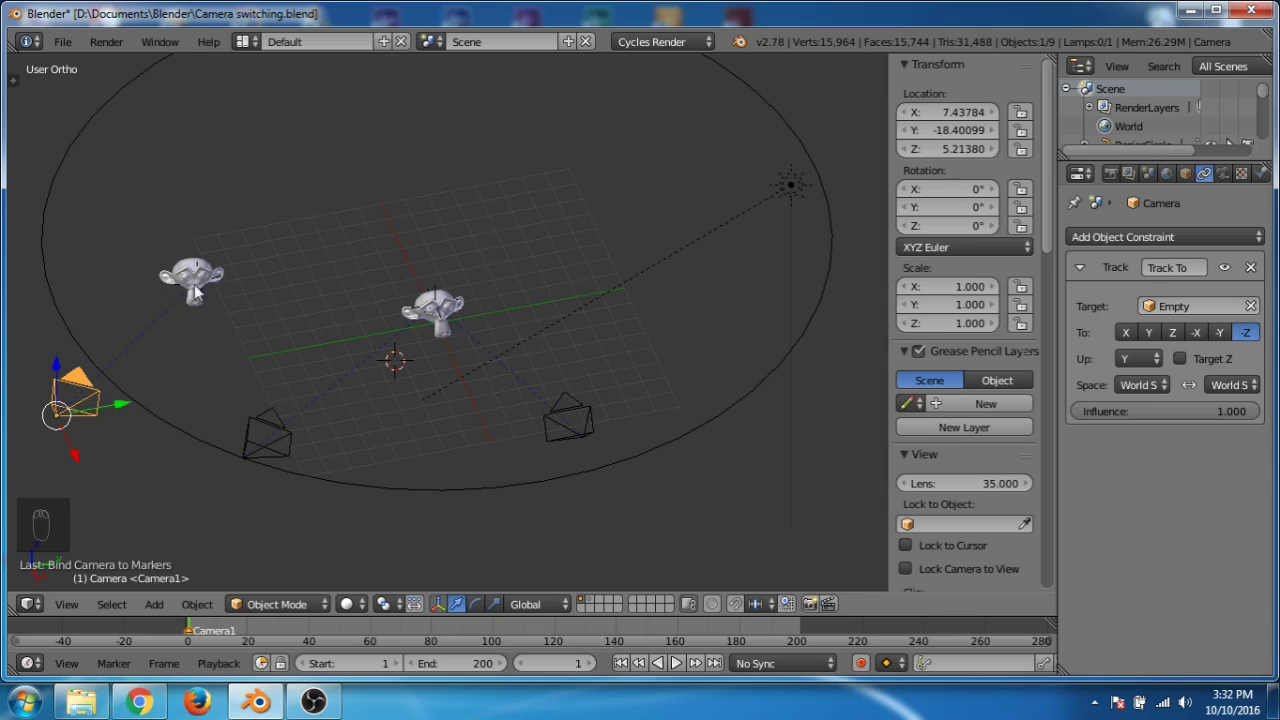
Step: Add a timeline marker at frame 81, where the first camera's movement ends, and rename it Camera2
{"action": "key", "text": "alt+a"}
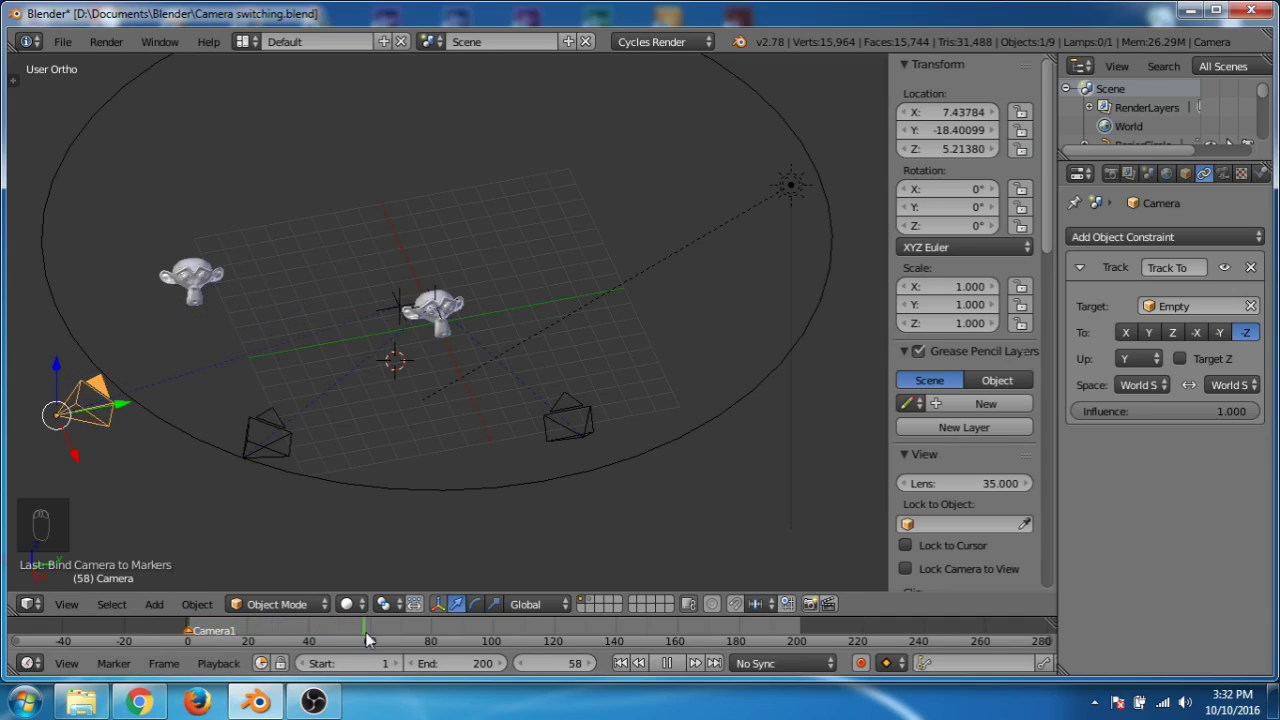
{"action": "key", "text": "alt+a"}
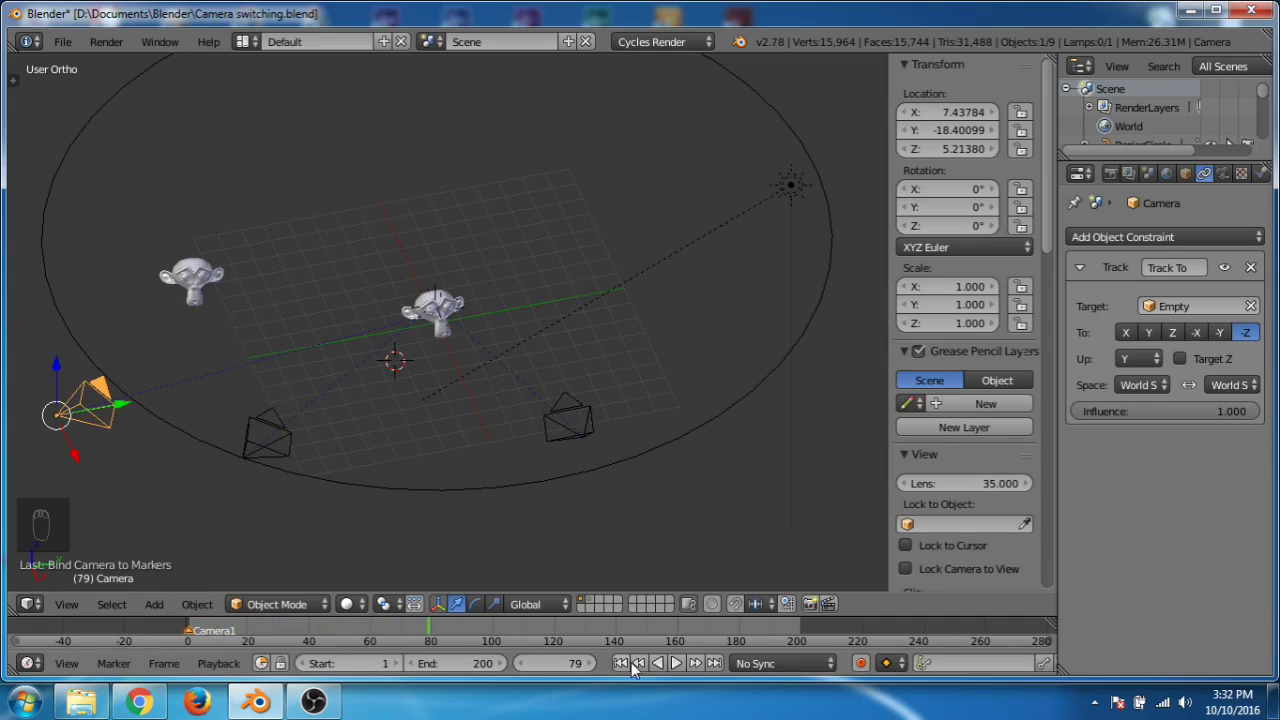
{"action": "left_click", "coordinate": [592, 662]}
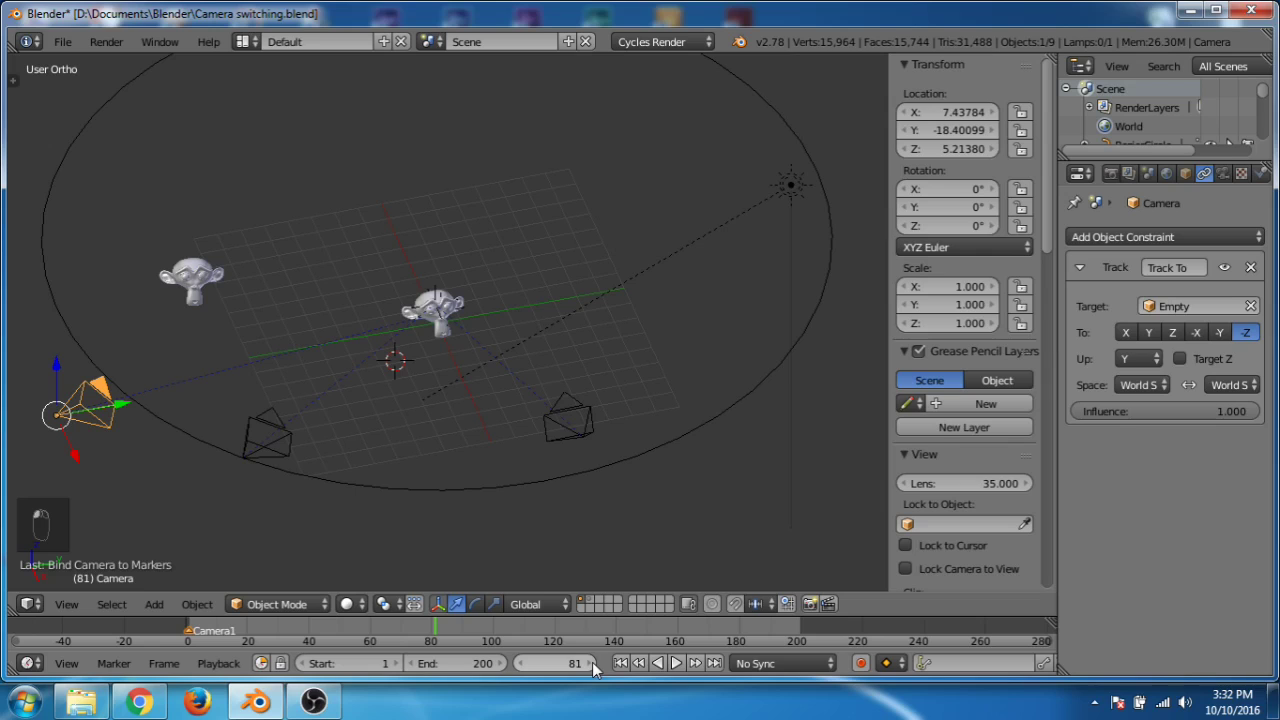
{"action": "left_click", "coordinate": [117, 665]}
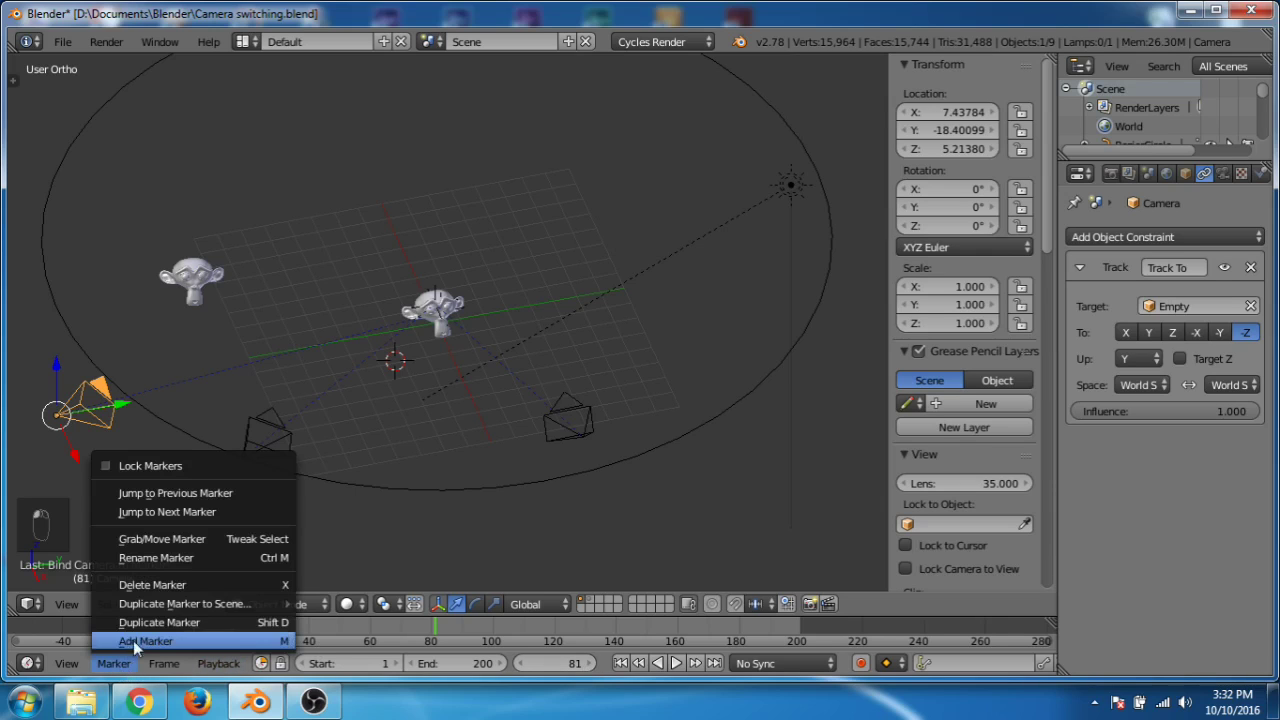
{"action": "left_click", "coordinate": [174, 640]}
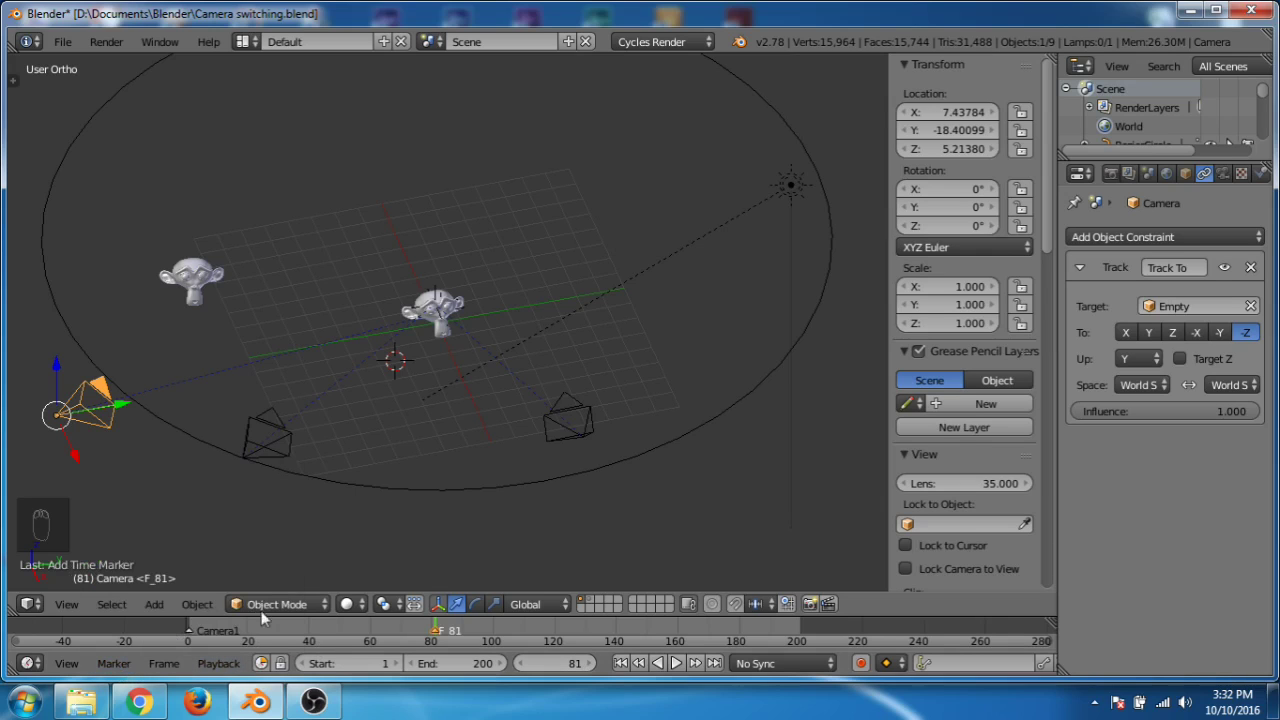
{"action": "left_click", "coordinate": [113, 663]}
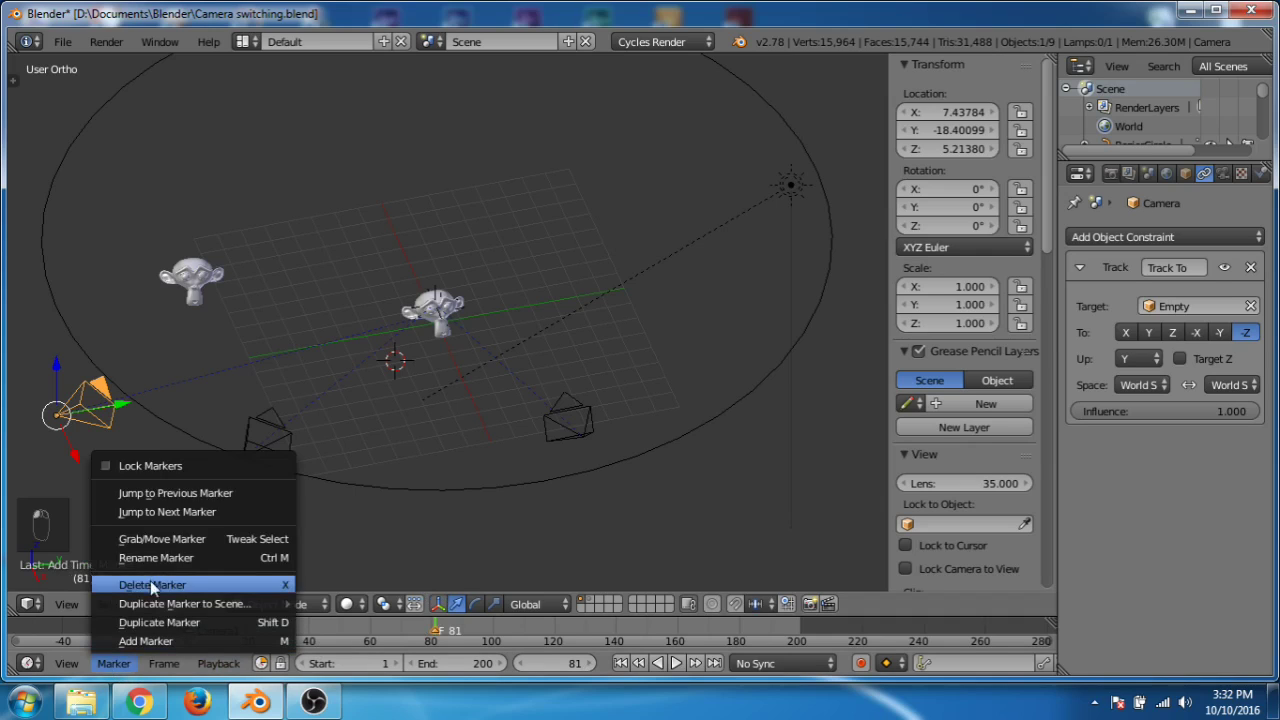
{"action": "left_click", "coordinate": [165, 556]}
{"action": "type", "text": "Camera2"}
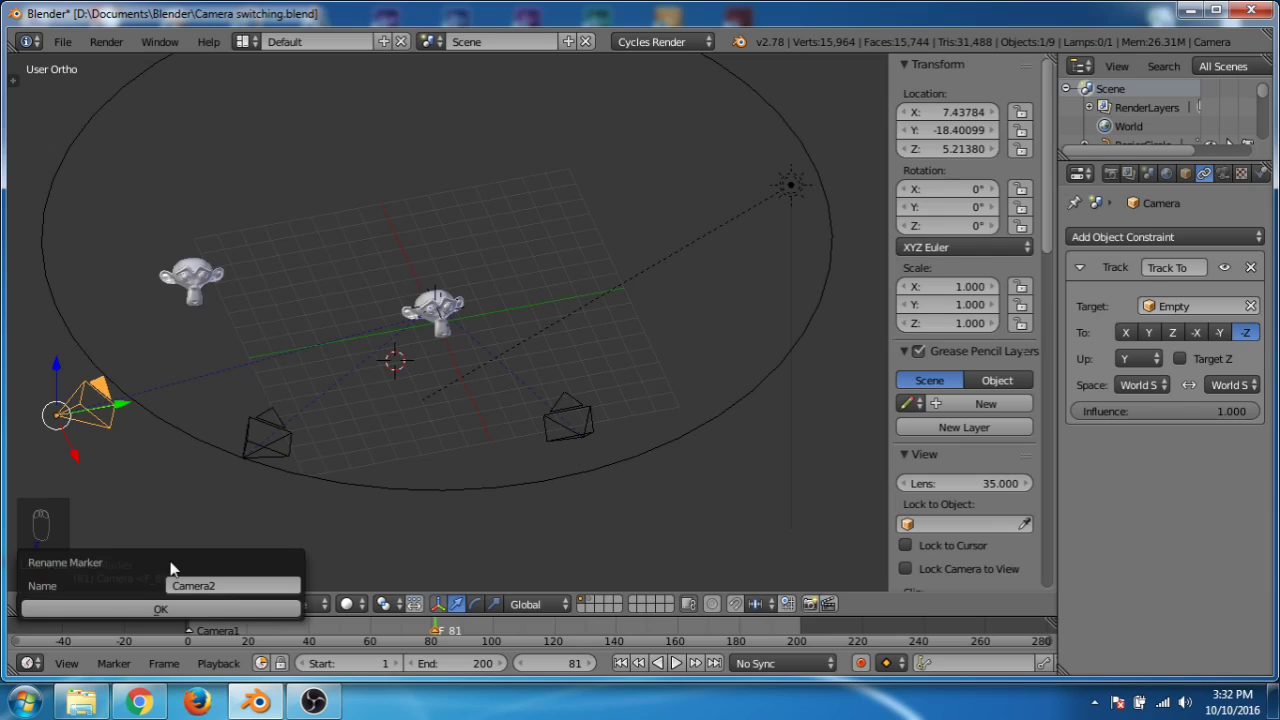
{"action": "left_click", "coordinate": [174, 607]}
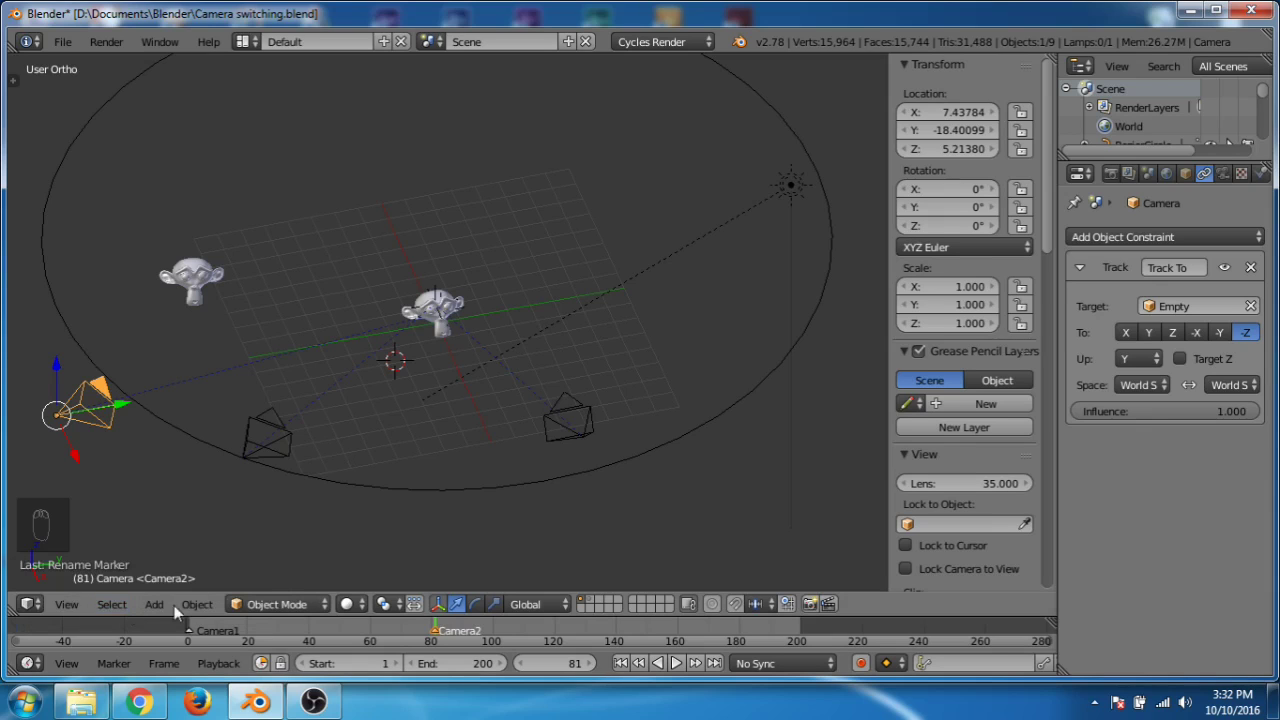
Step: Bind the second camera, the one following the BezierCircle path, to the Camera2 marker
{"action": "right_click", "coordinate": [282, 431]}
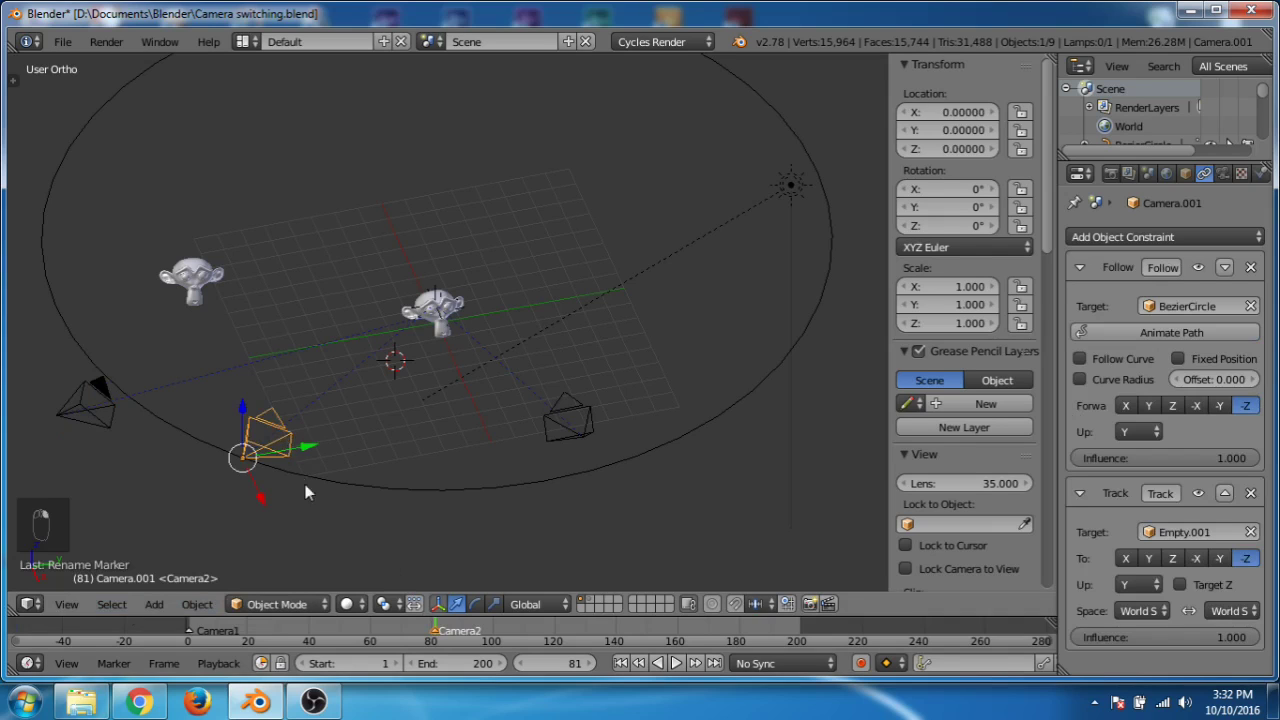
{"action": "left_click", "coordinate": [66, 663]}
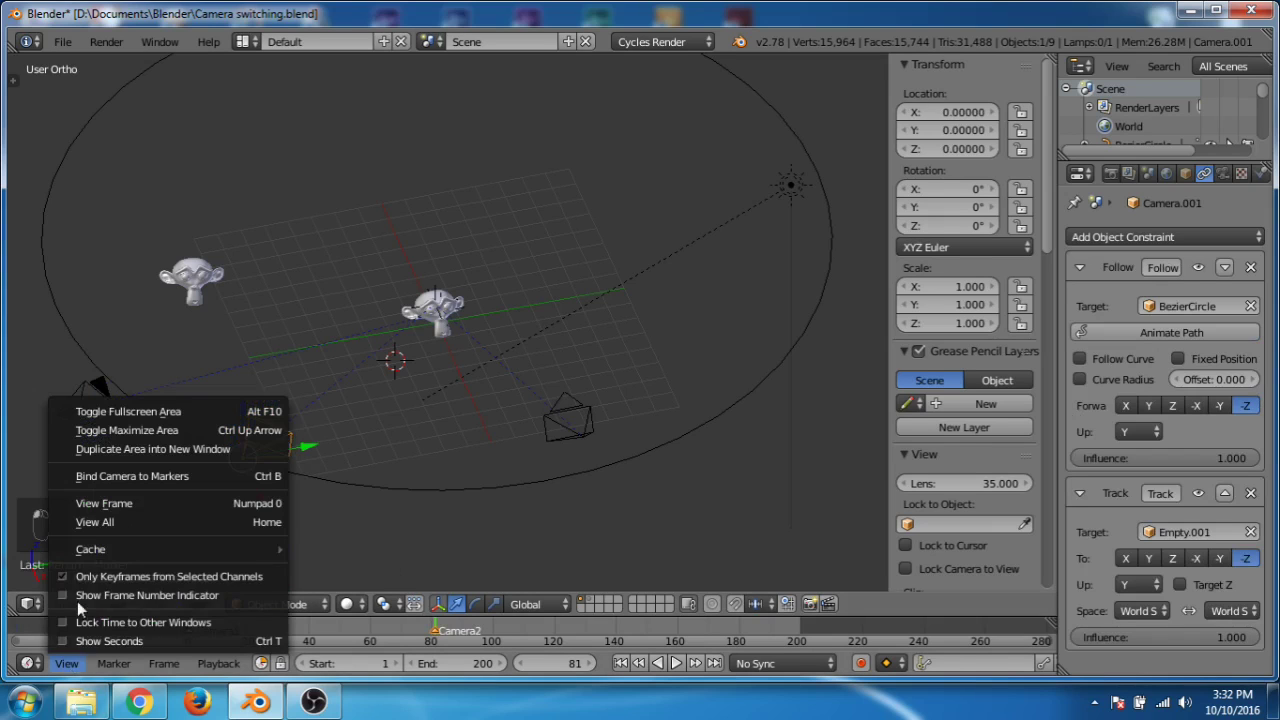
{"action": "left_click", "coordinate": [116, 477]}
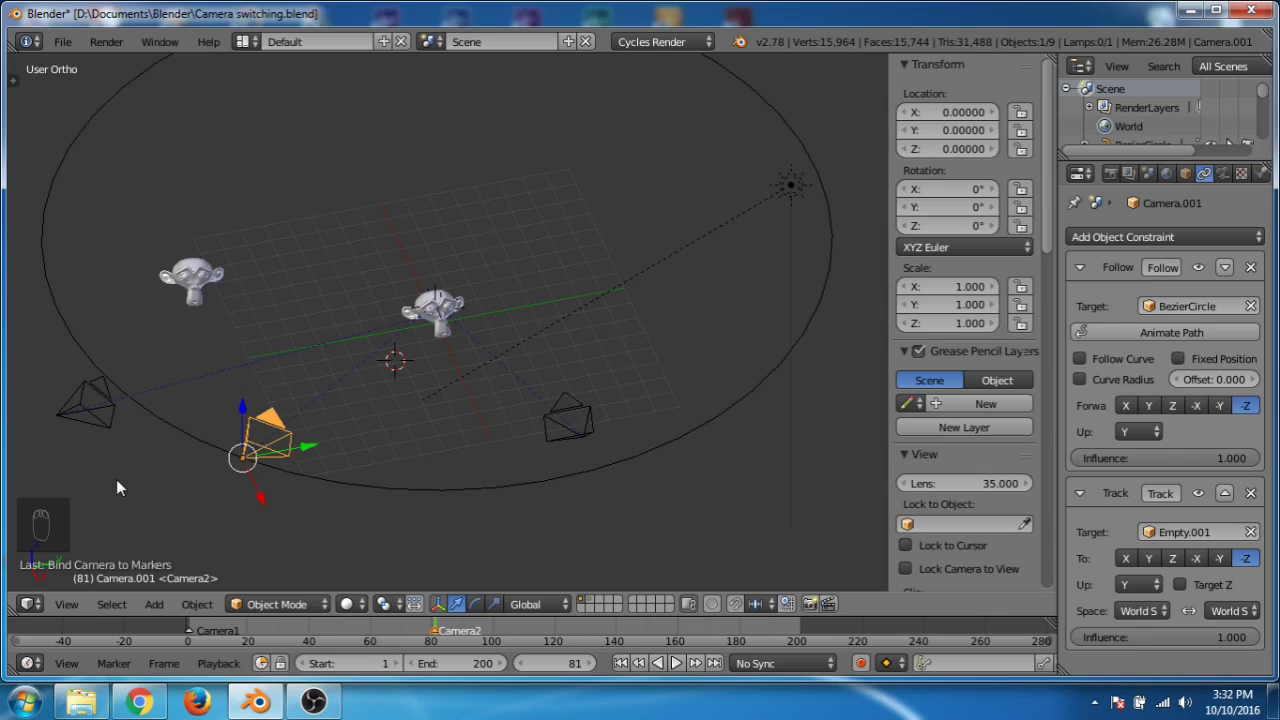
Step: Play and scrub the animation from the start past the Camera2 marker to check the switch between the first two cameras
{"action": "left_click", "coordinate": [184, 623]}
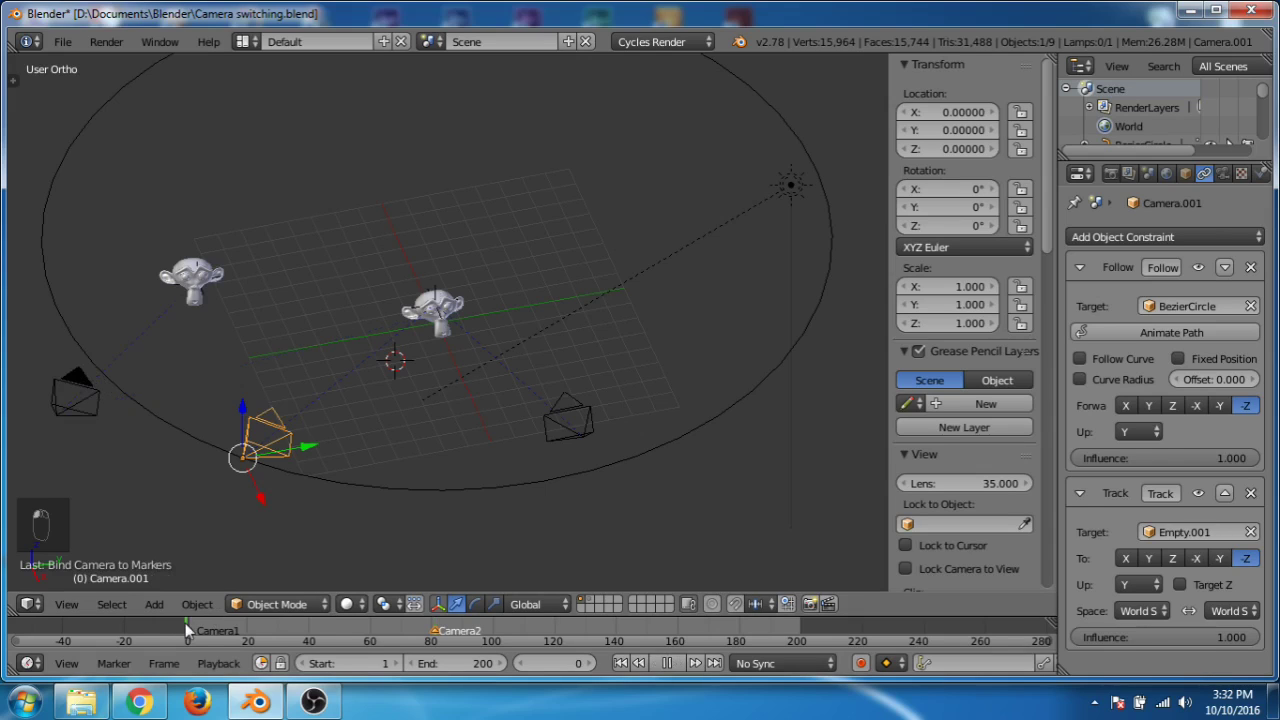
{"action": "key", "text": "alt+a"}
{"action": "key", "text": "alt+a"}
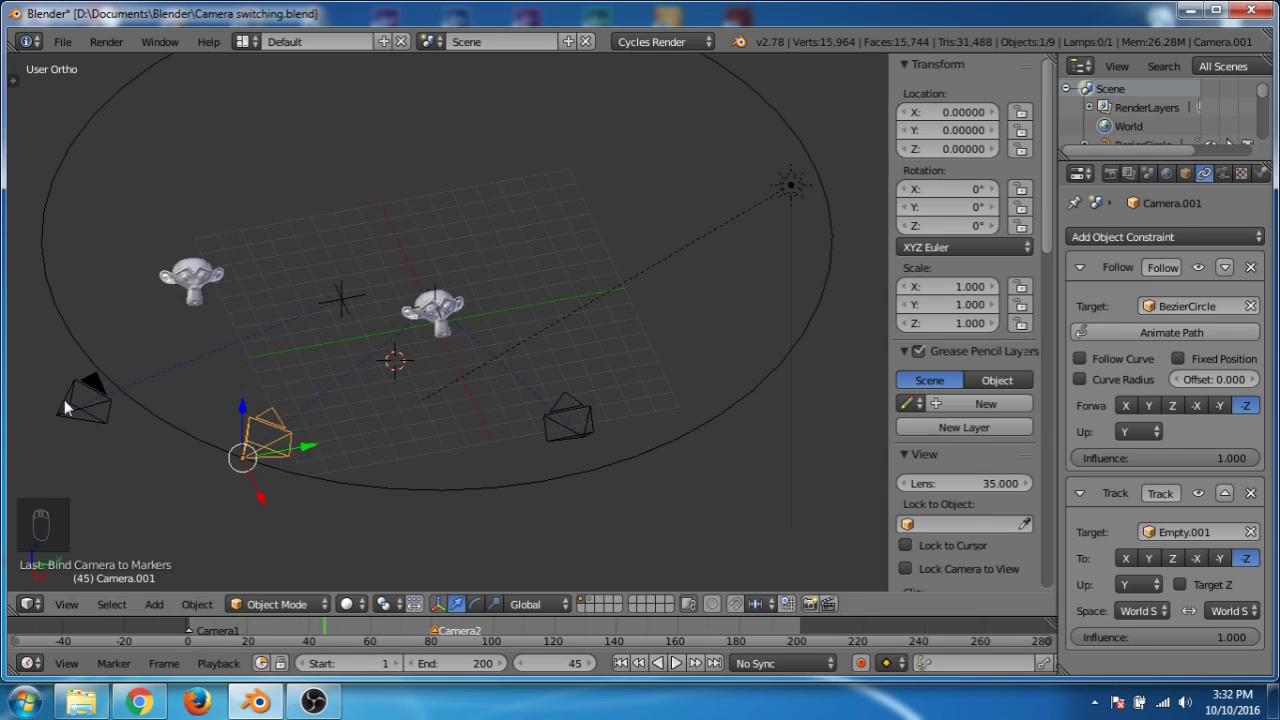
{"action": "key", "text": "alt+a"}
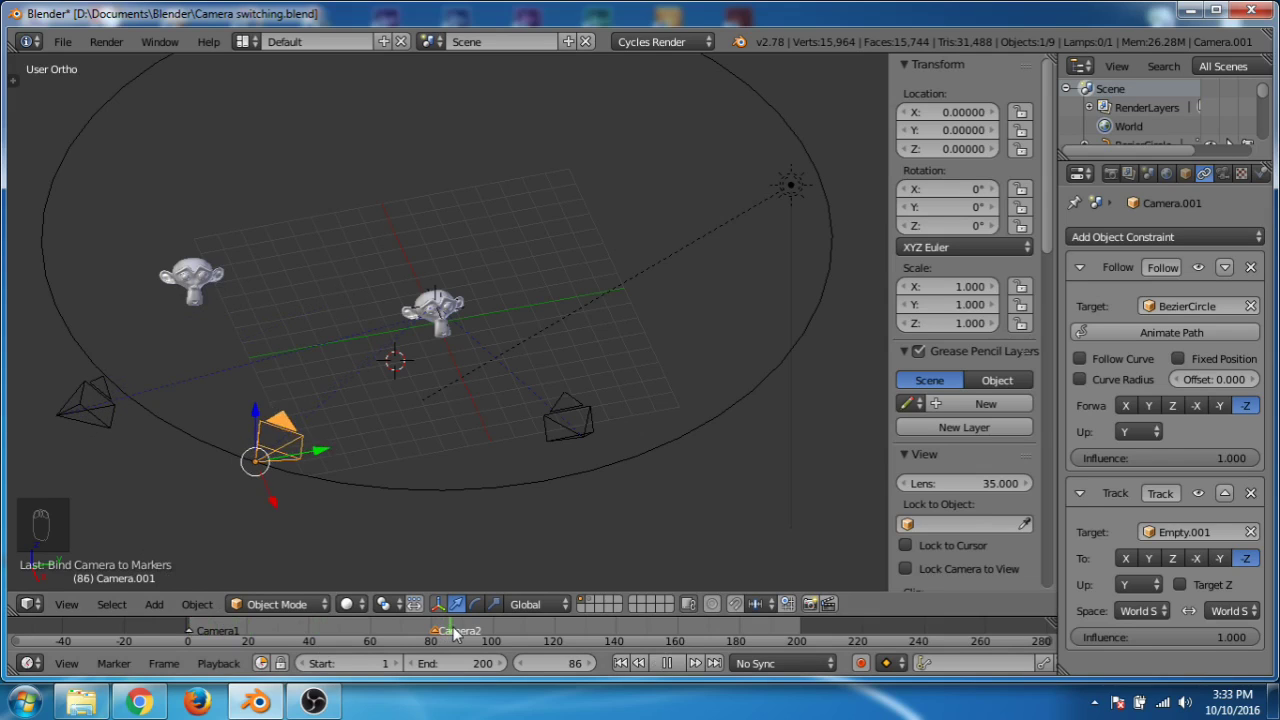
{"action": "left_click_drag", "start_coordinate": [430, 635], "coordinate": [498, 637]}
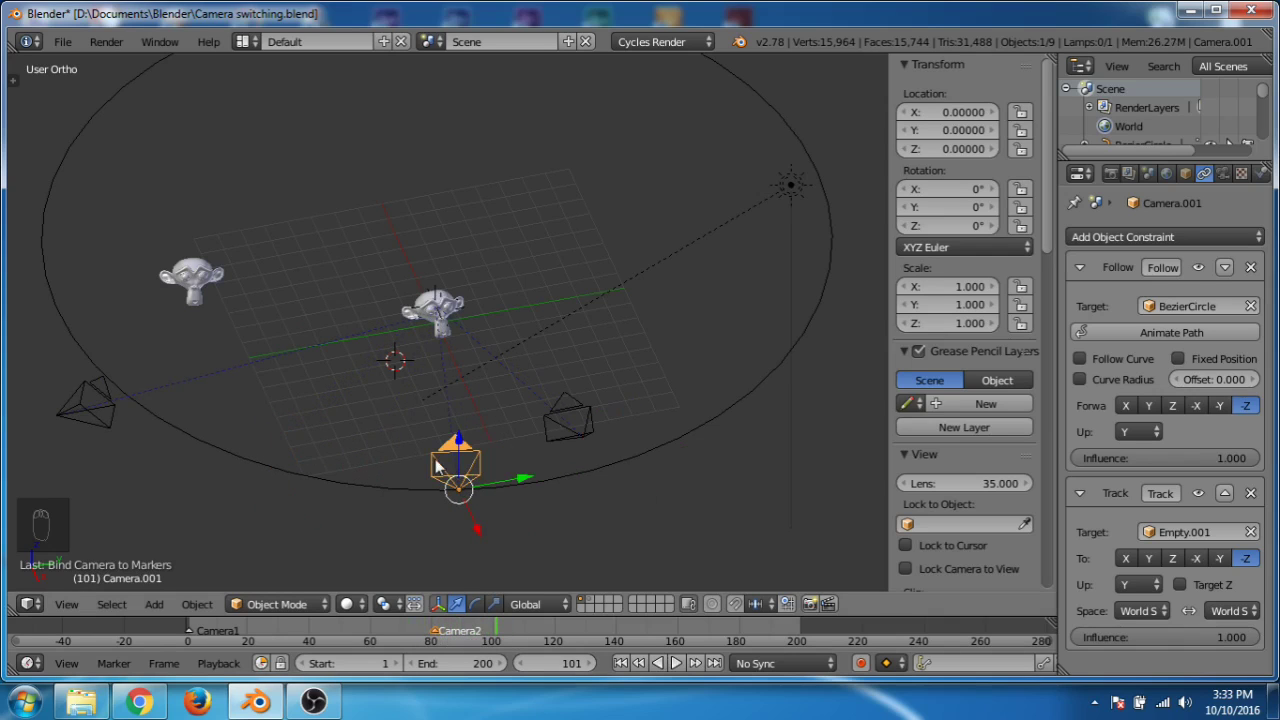
Step: Add a timeline marker at frame 181 and rename it Camera3
{"action": "left_click_drag", "start_coordinate": [500, 636], "coordinate": [740, 640]}
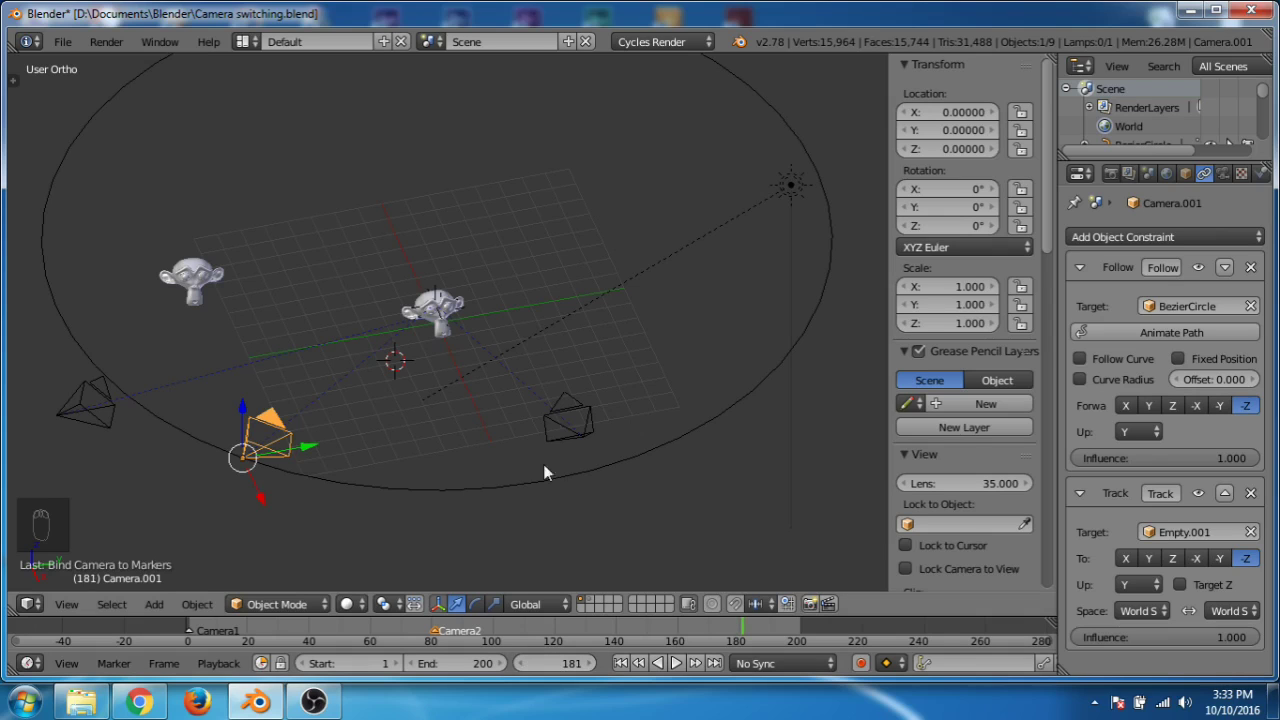
{"action": "left_click", "coordinate": [153, 604]}
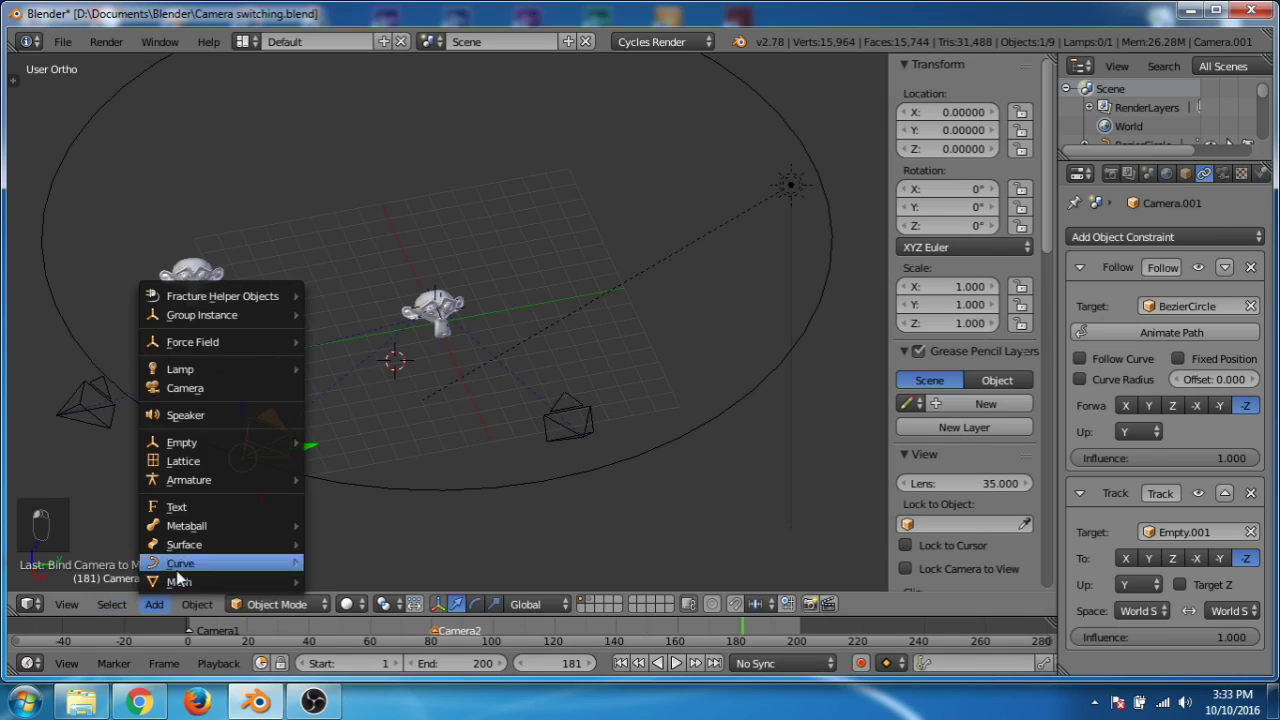
{"action": "key", "text": "m"}
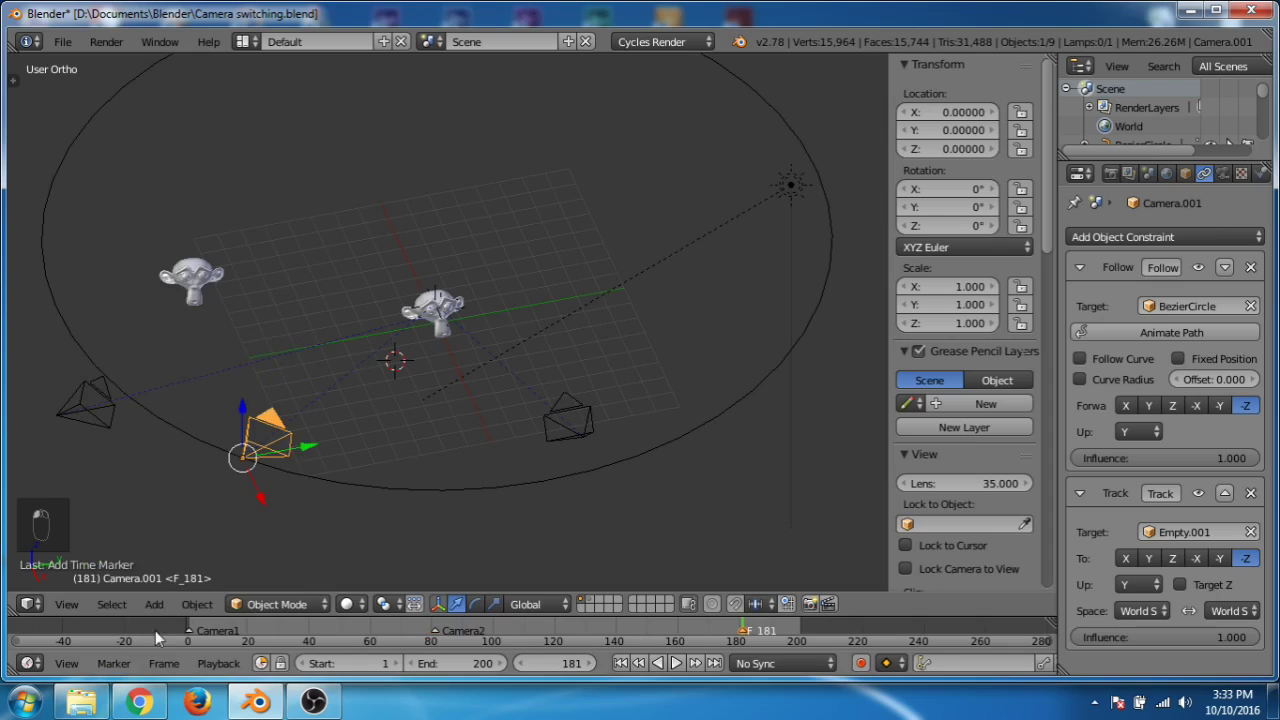
{"action": "left_click", "coordinate": [113, 663]}
{"action": "left_click", "coordinate": [145, 558]}
{"action": "type", "text": "Came"}
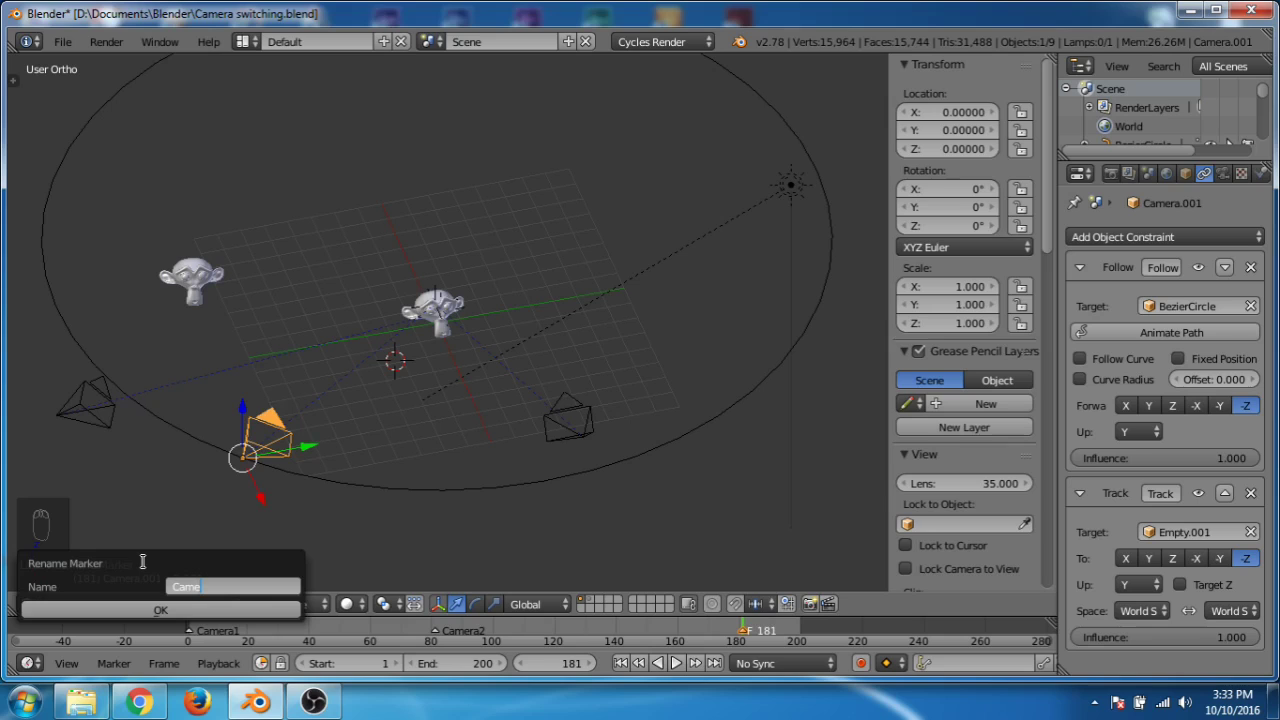
{"action": "type", "text": "ra3"}
{"action": "key", "text": "Return"}
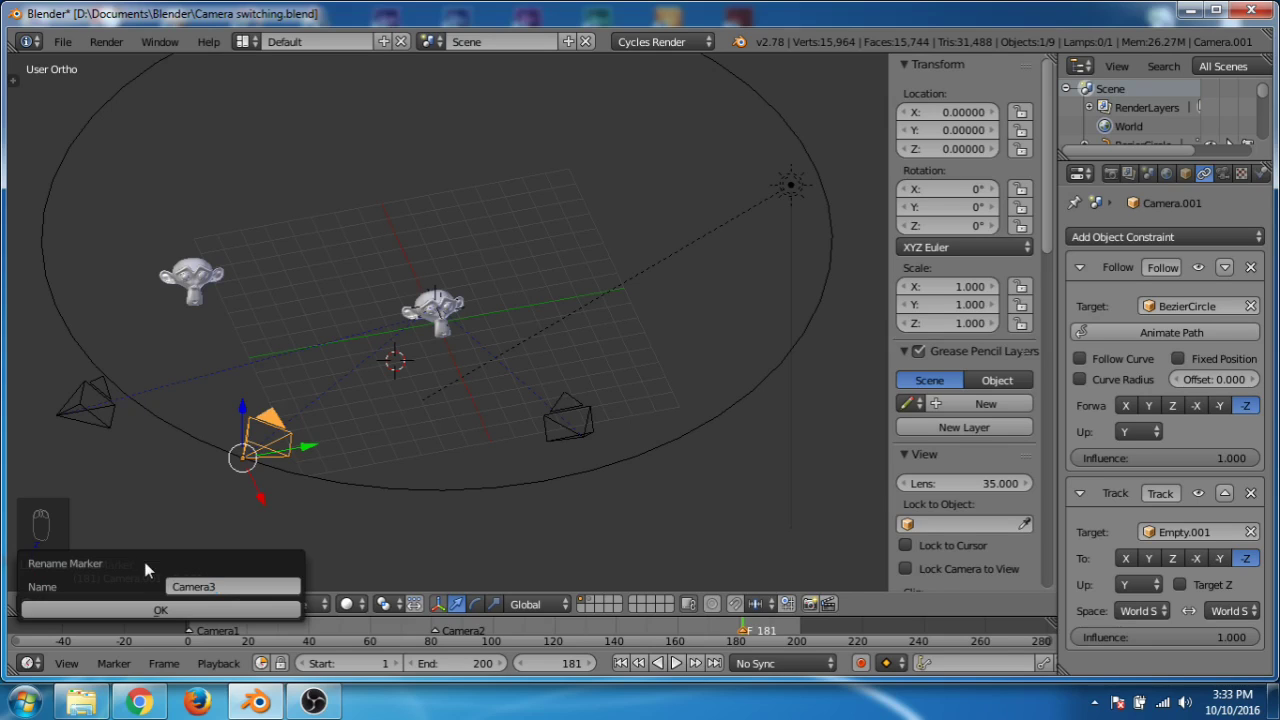
{"action": "left_click", "coordinate": [170, 611]}
Step: Bind the third camera, the keyframed Camera.002, to the Camera3 marker
{"action": "right_click", "coordinate": [586, 425]}
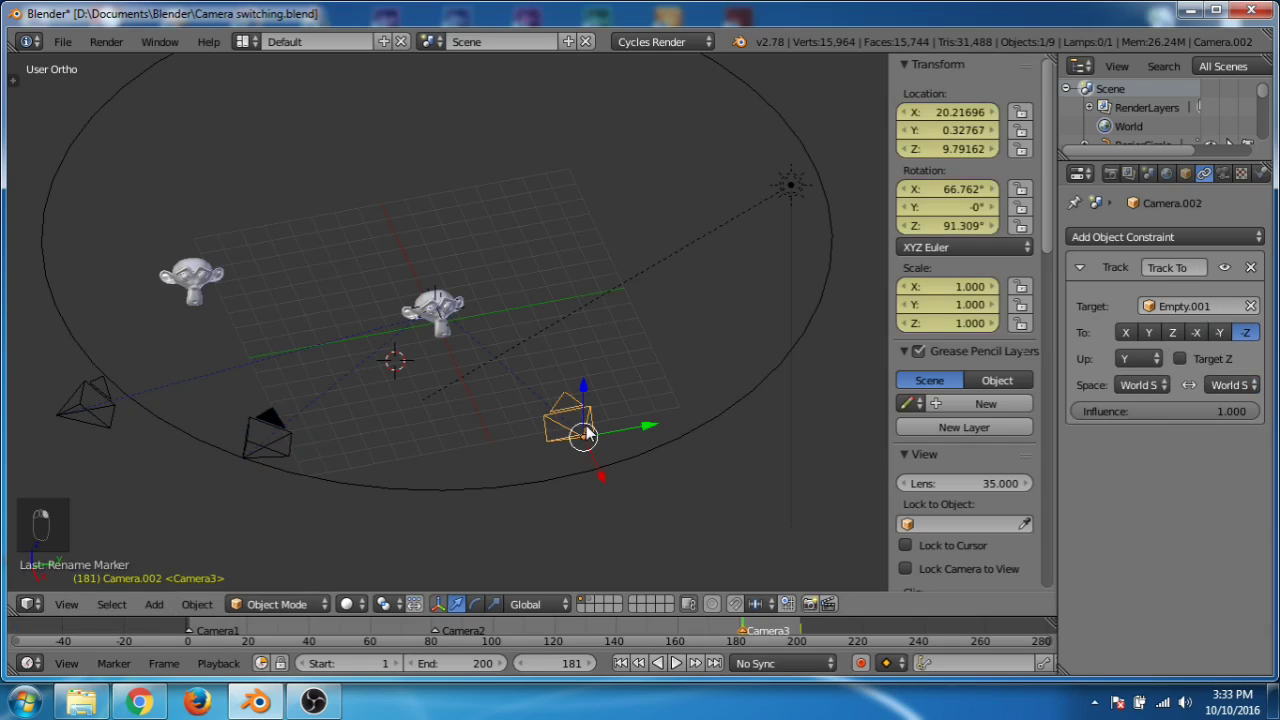
{"action": "left_click", "coordinate": [67, 664]}
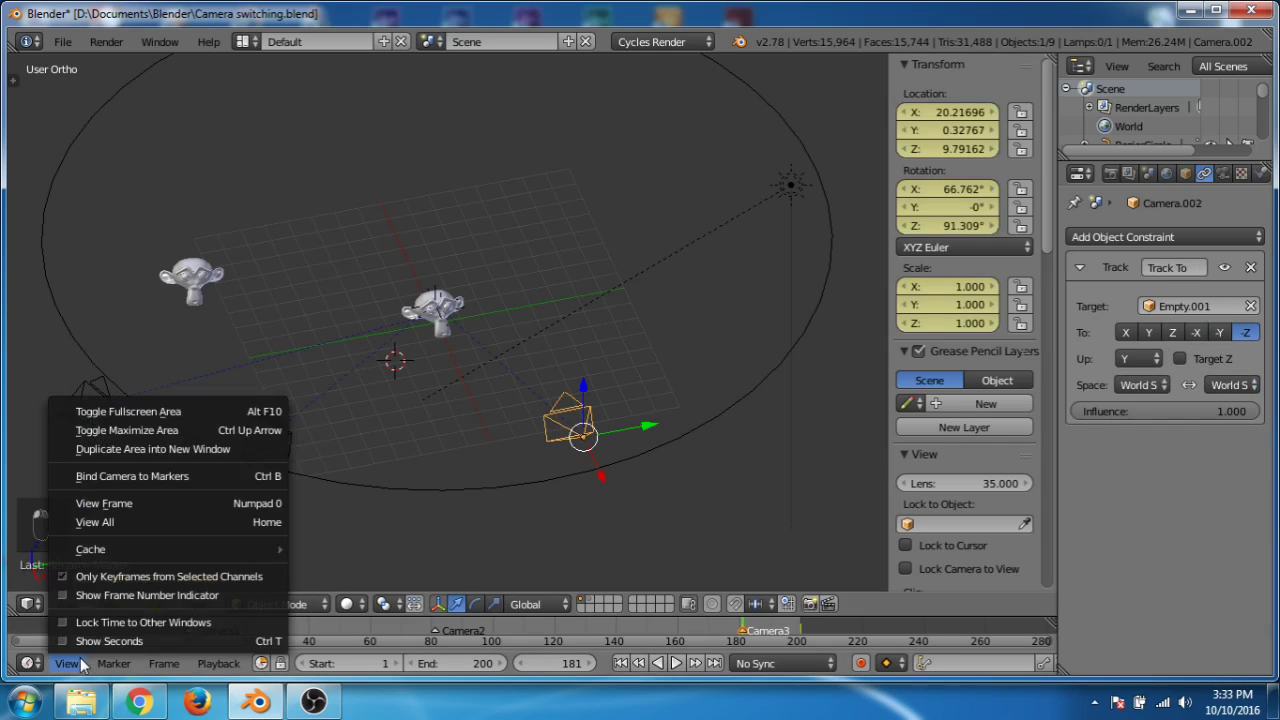
{"action": "left_click", "coordinate": [163, 477]}
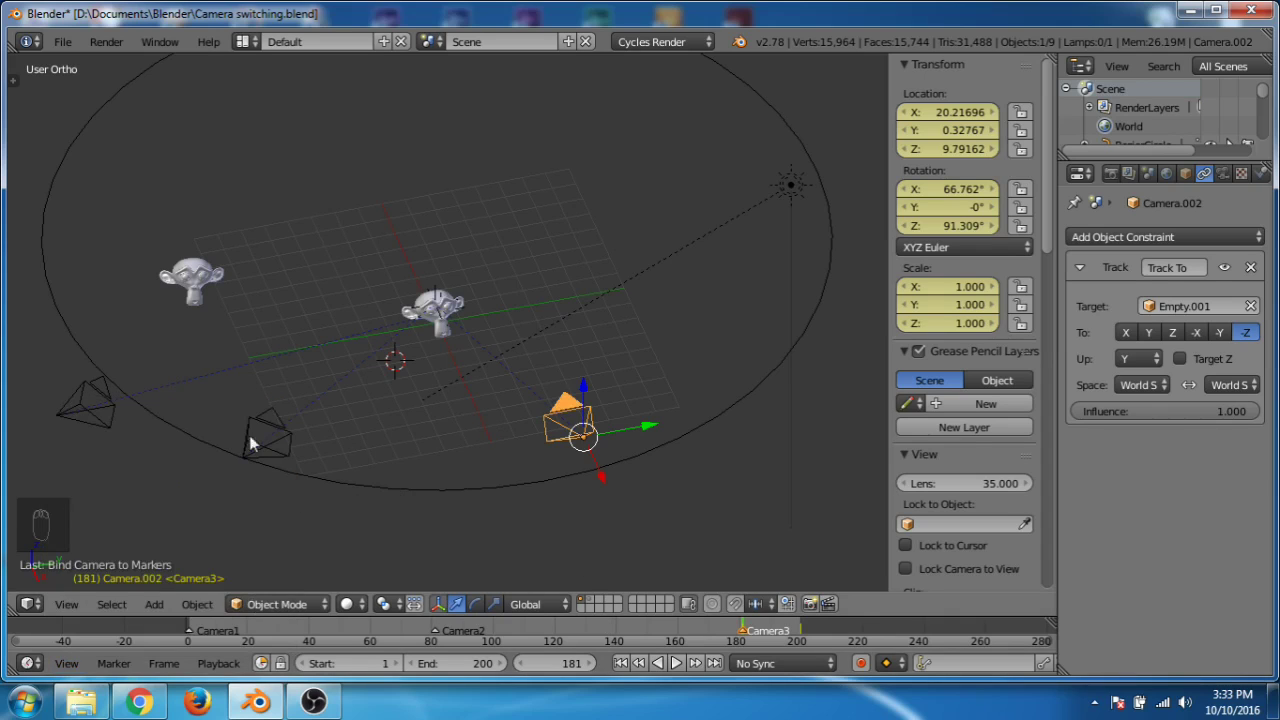
Step: Play the animation from the first frame in camera view to check all camera switches, and return to the first frame
{"action": "left_click", "coordinate": [620, 663]}
{"action": "key", "text": "KP_0"}
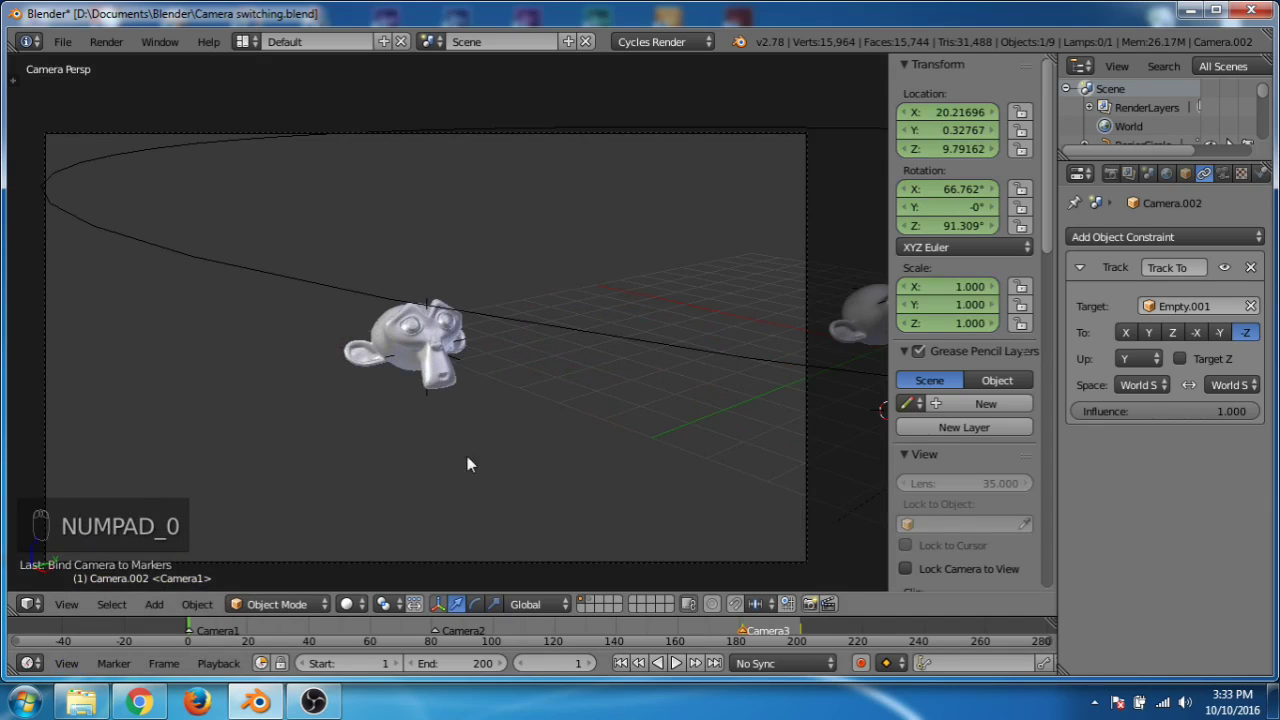
{"action": "left_click", "coordinate": [676, 663]}
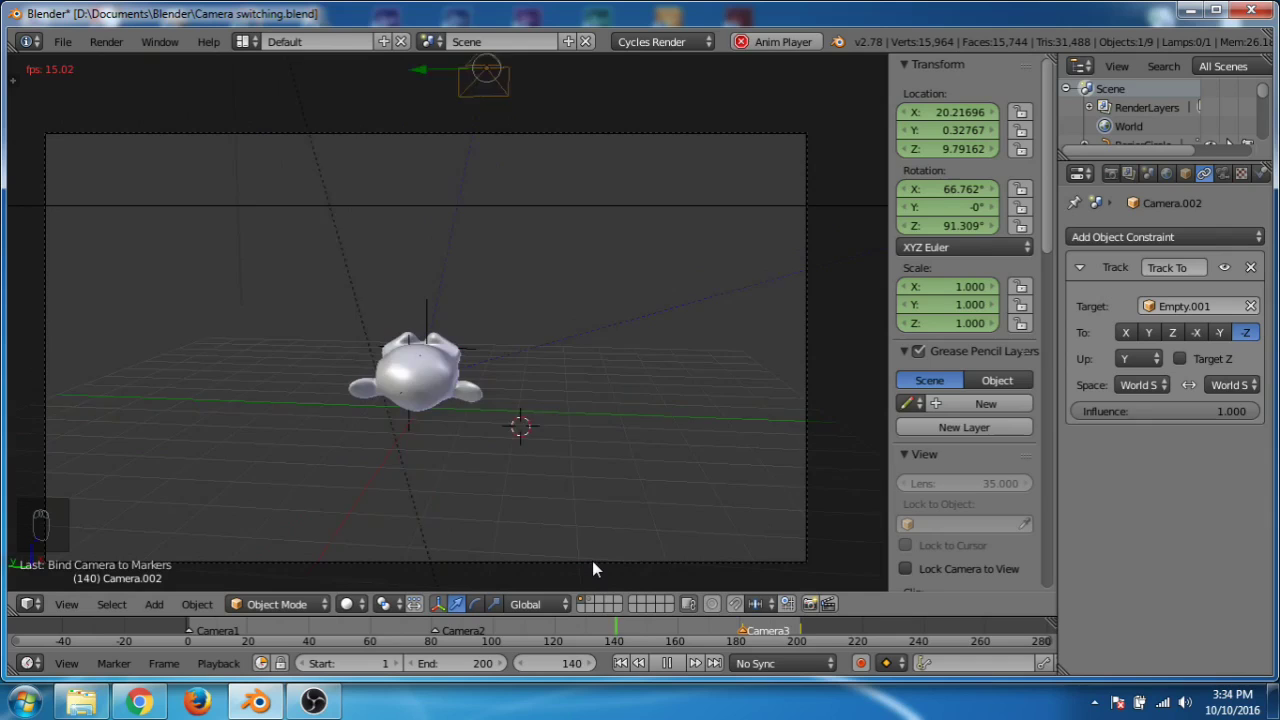
{"action": "left_click", "coordinate": [668, 663]}
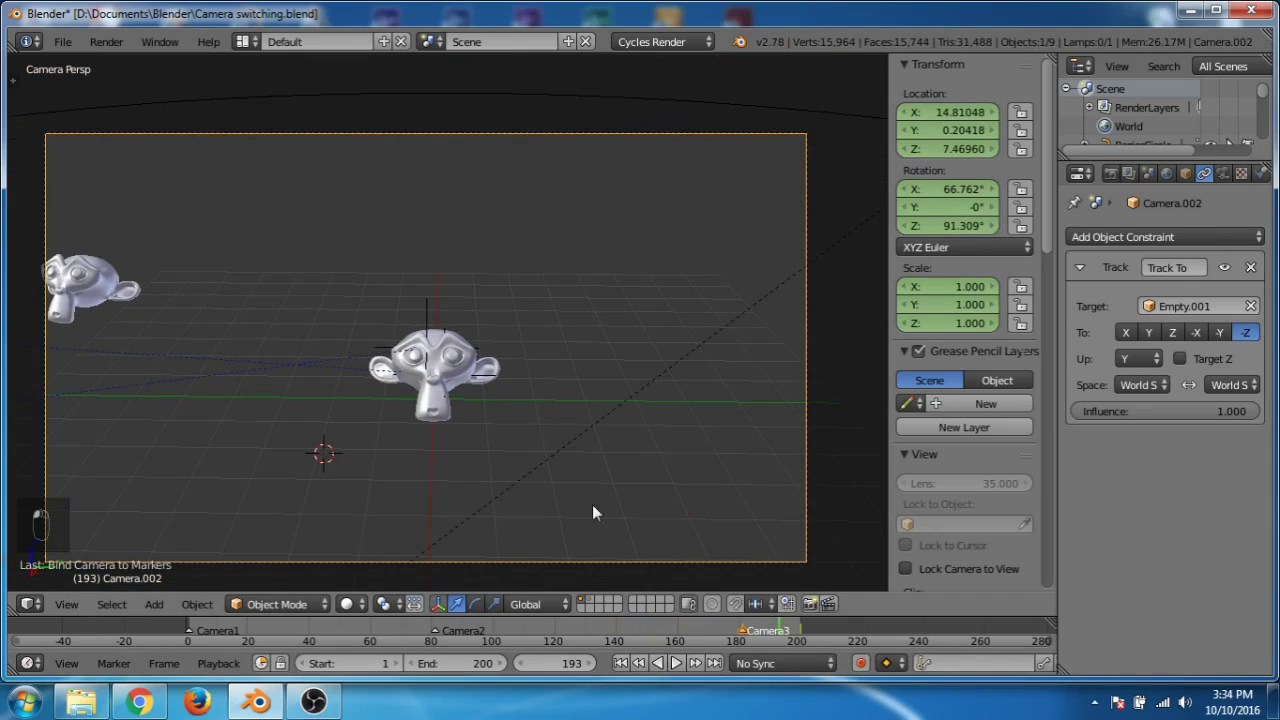
{"action": "left_click", "coordinate": [622, 663]}
Step: Move the large background plane from the second layer to the first layer and display the first layer
{"action": "middle_click_drag", "start_coordinate": [560, 430], "coordinate": [549, 341]}
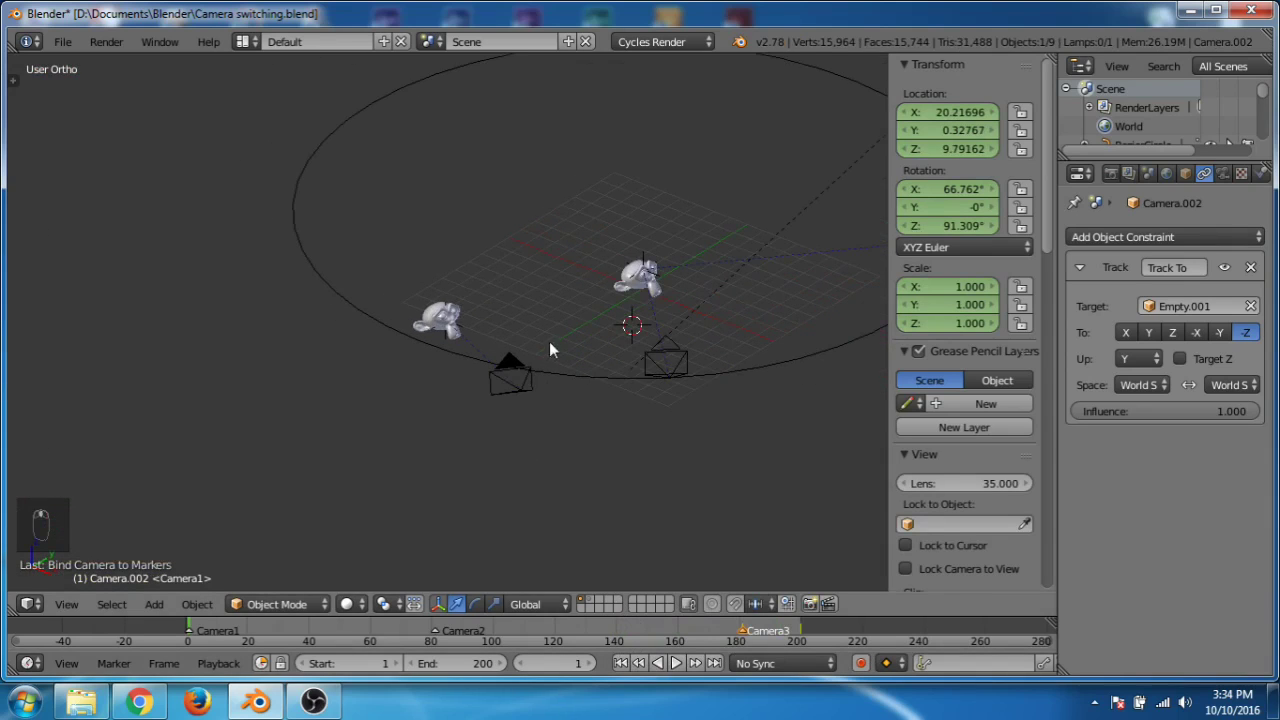
{"action": "left_click", "coordinate": [593, 605]}
{"action": "right_click", "coordinate": [500, 387]}
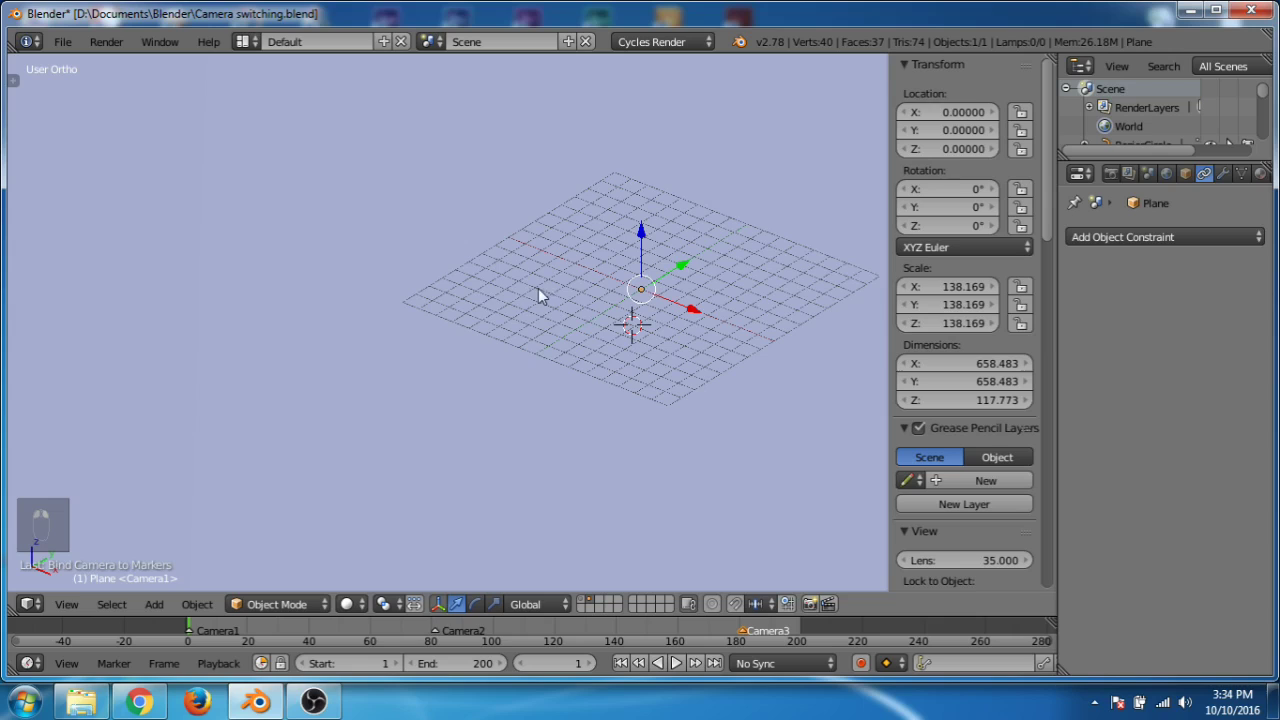
{"action": "key", "text": "m"}
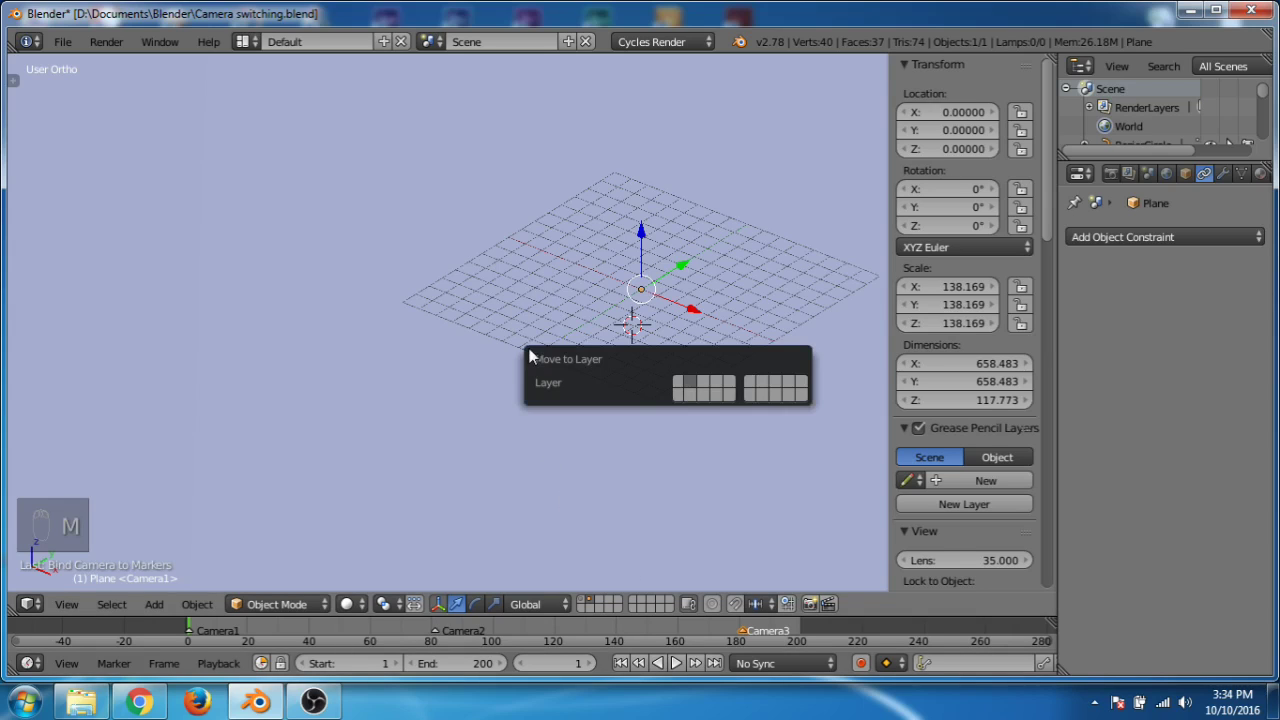
{"action": "left_click", "coordinate": [681, 388]}
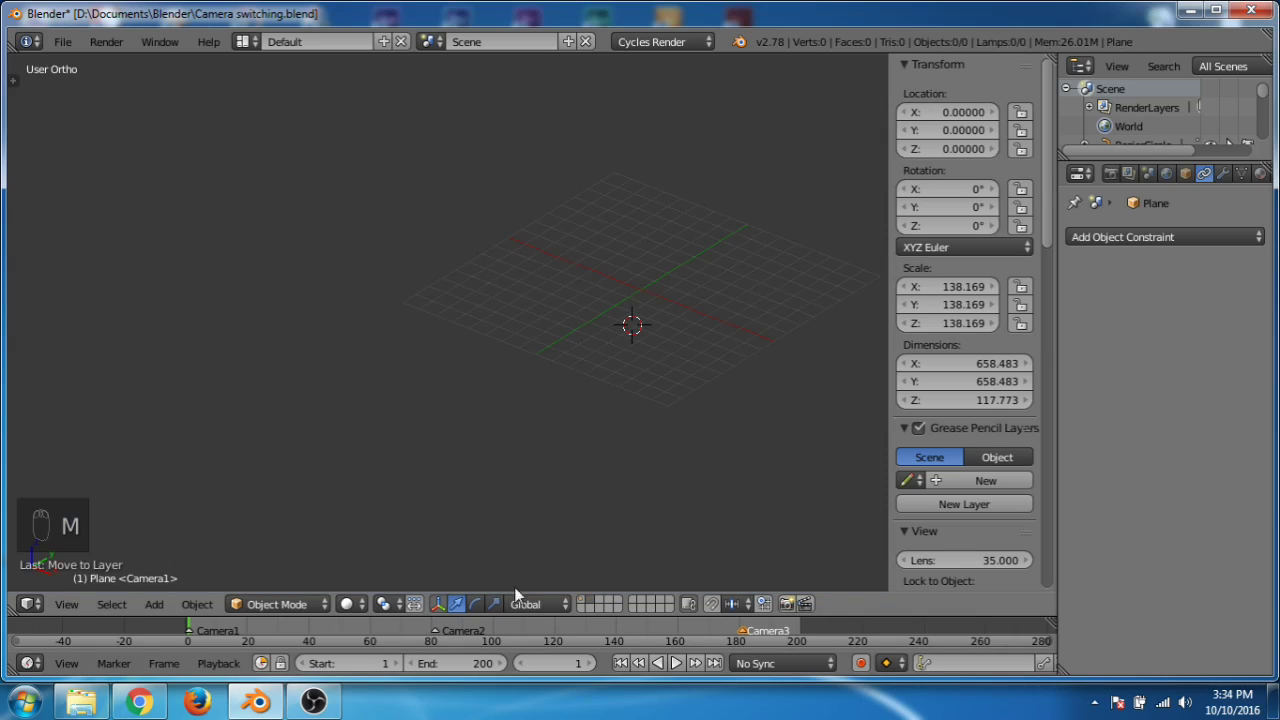
{"action": "left_click", "coordinate": [583, 604]}
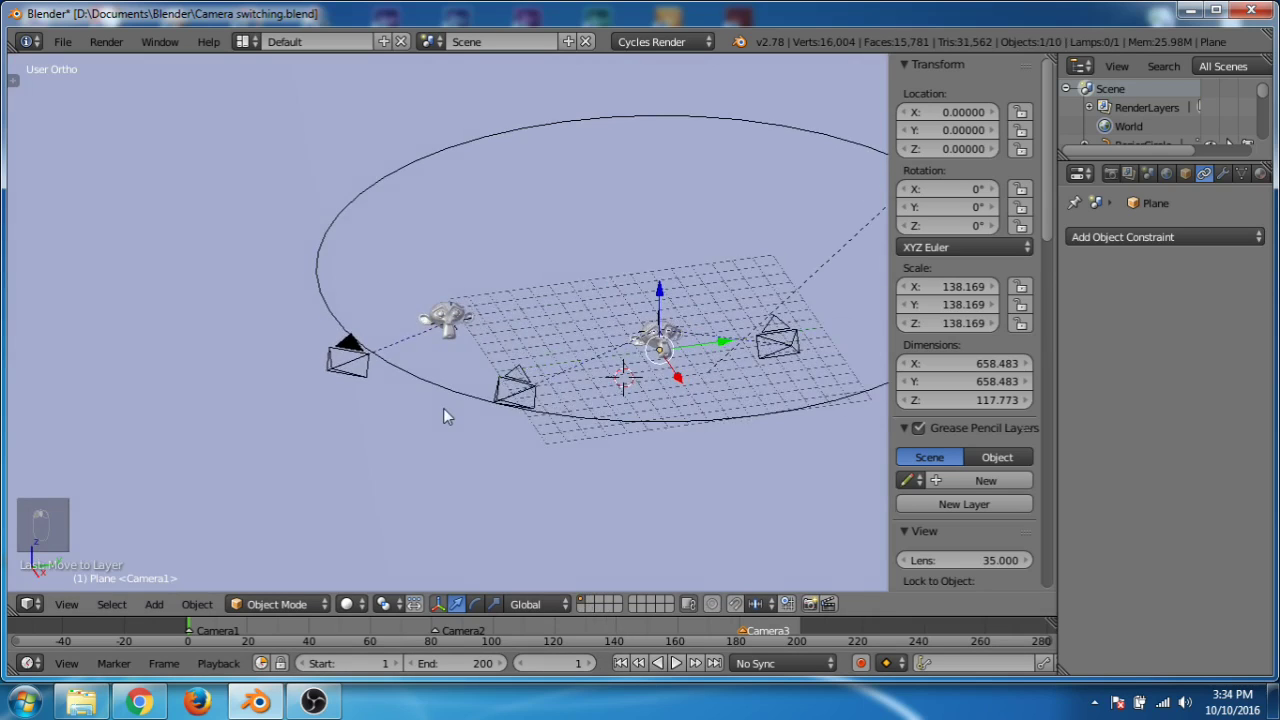
Step: Bring up the scene's render settings and hide the transform properties in the 3D view
{"action": "left_click", "coordinate": [1111, 174]}
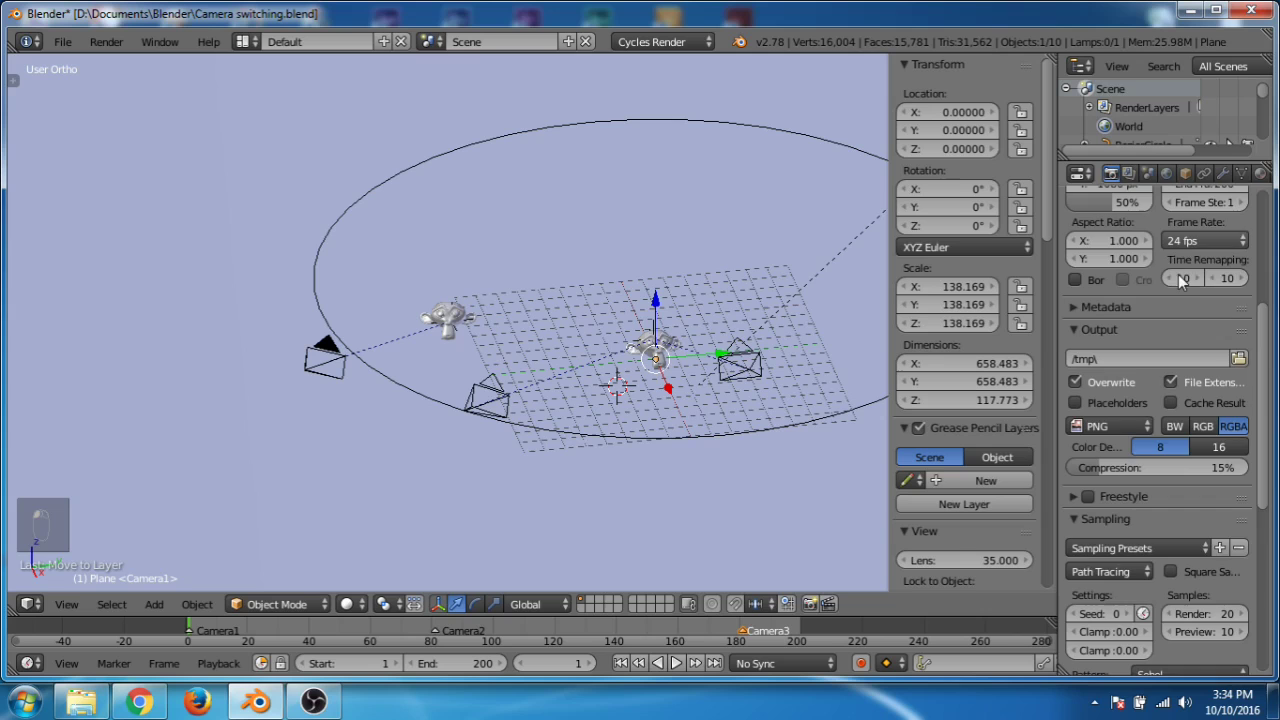
{"action": "scroll", "coordinate": [1181, 277], "scroll_direction": "up", "scroll_amount": 6}
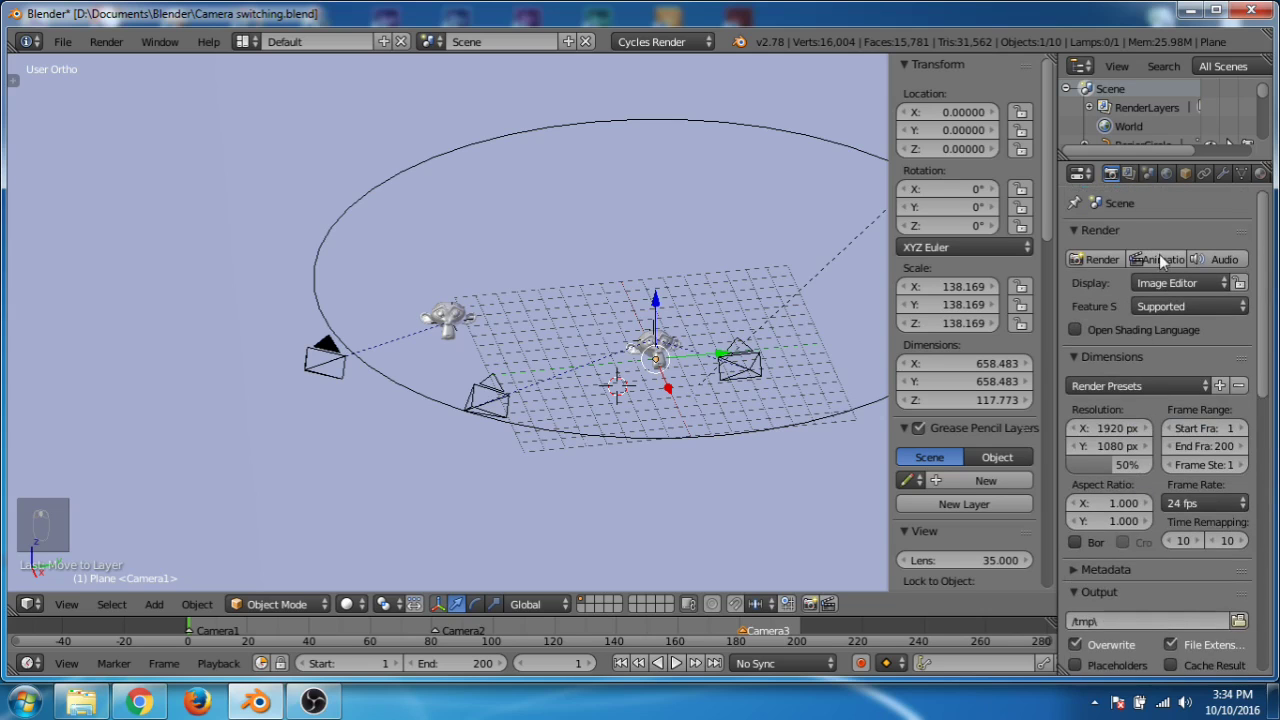
{"action": "scroll", "coordinate": [631, 357], "scroll_direction": "up", "scroll_amount": 4}
{"action": "middle_click_drag", "start_coordinate": [631, 357], "coordinate": [570, 392], "text": "shift"}
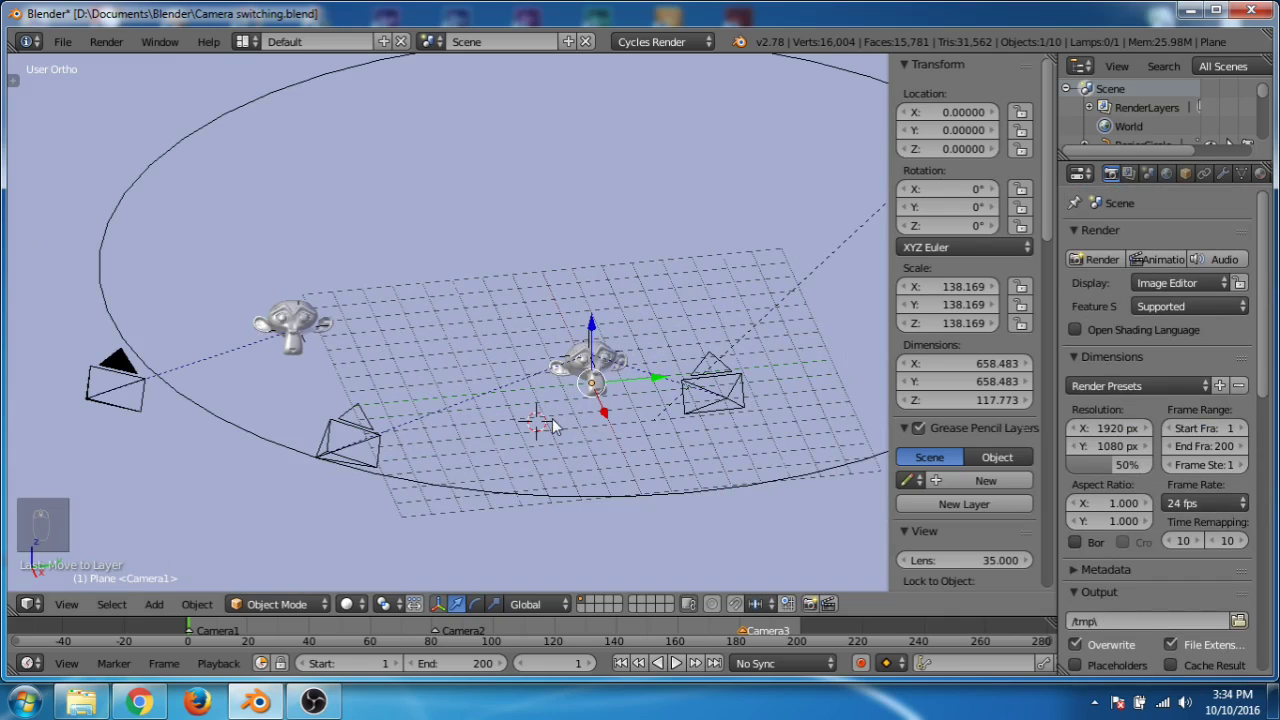
{"action": "key", "text": "n"}
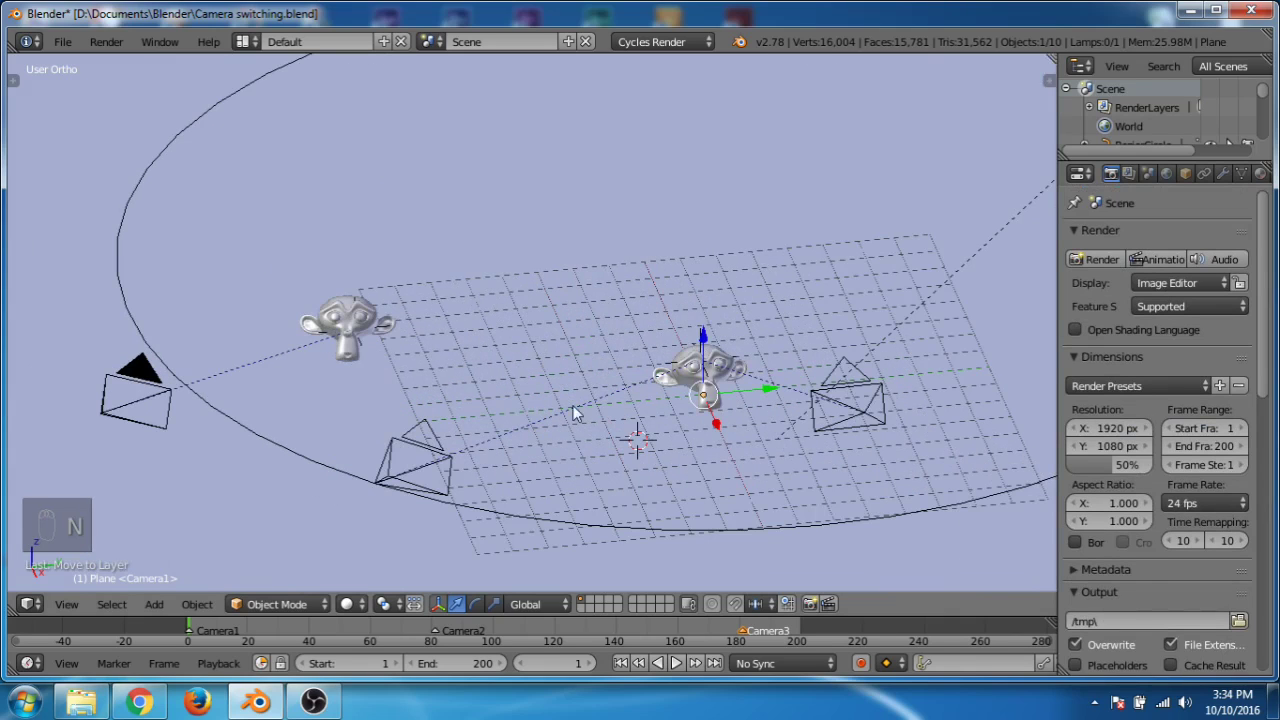